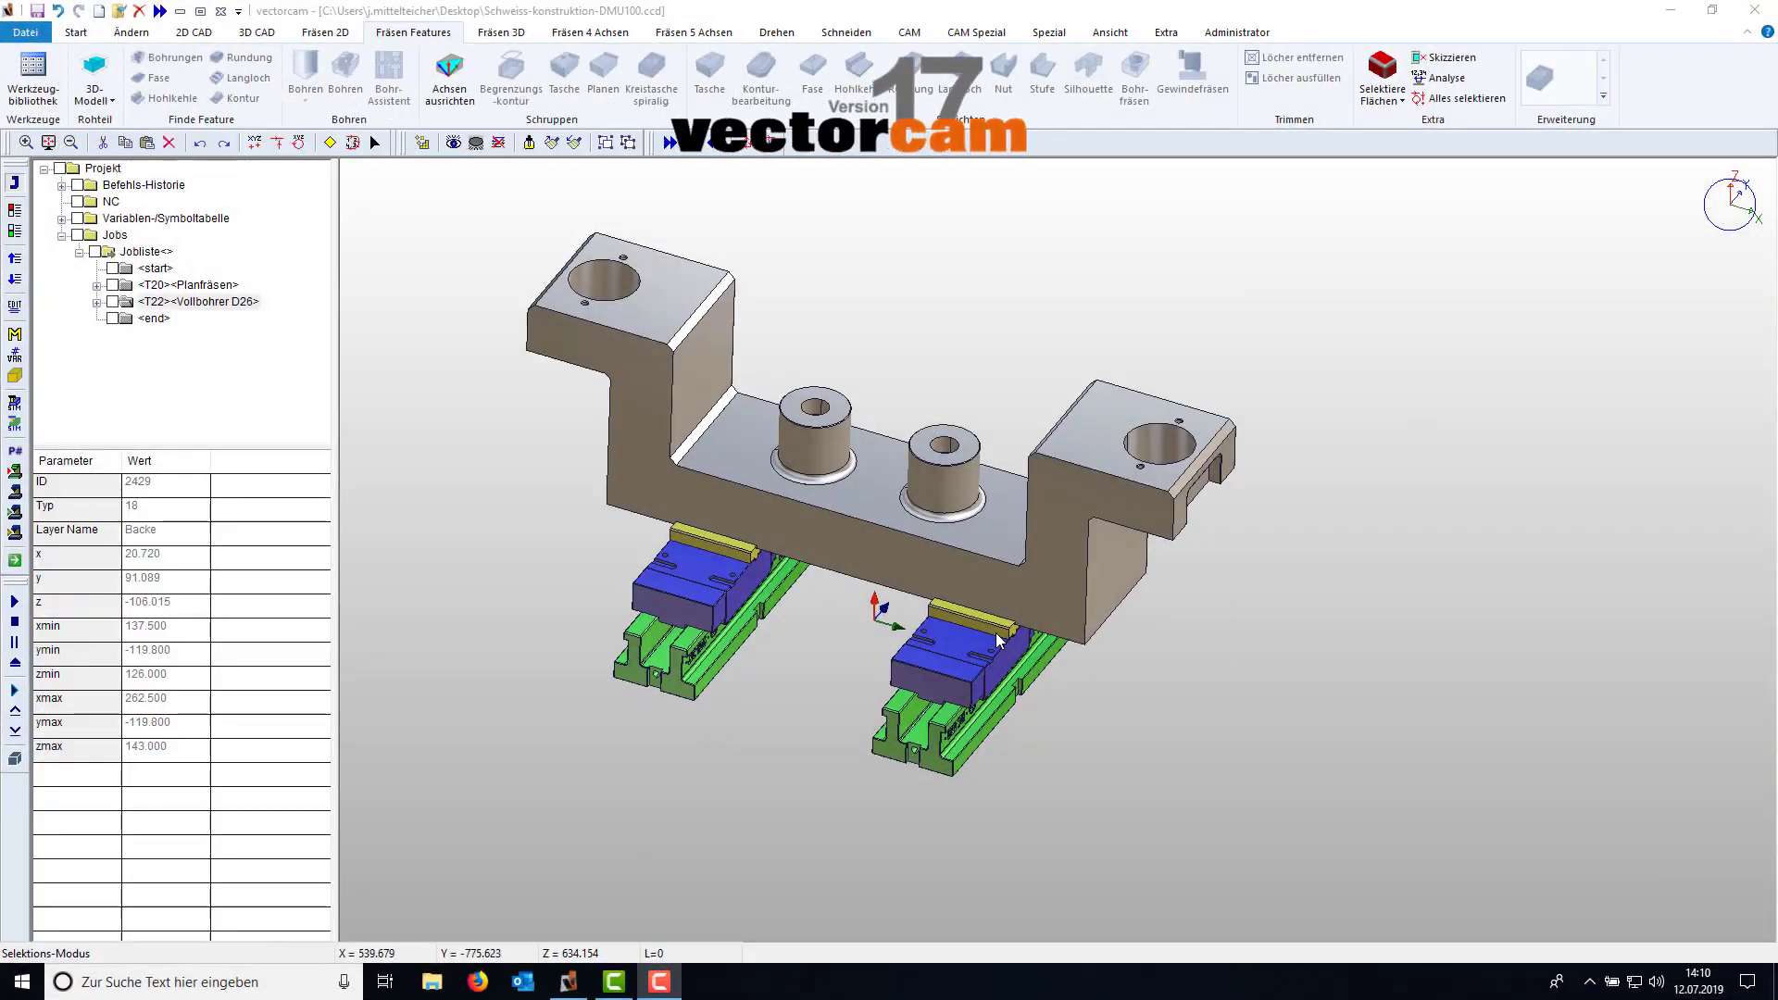
- Inspect the loose vise jaw, then pick faces on the bracket, including the right block's top
{"action": "left_click", "coordinate": [979, 635]}
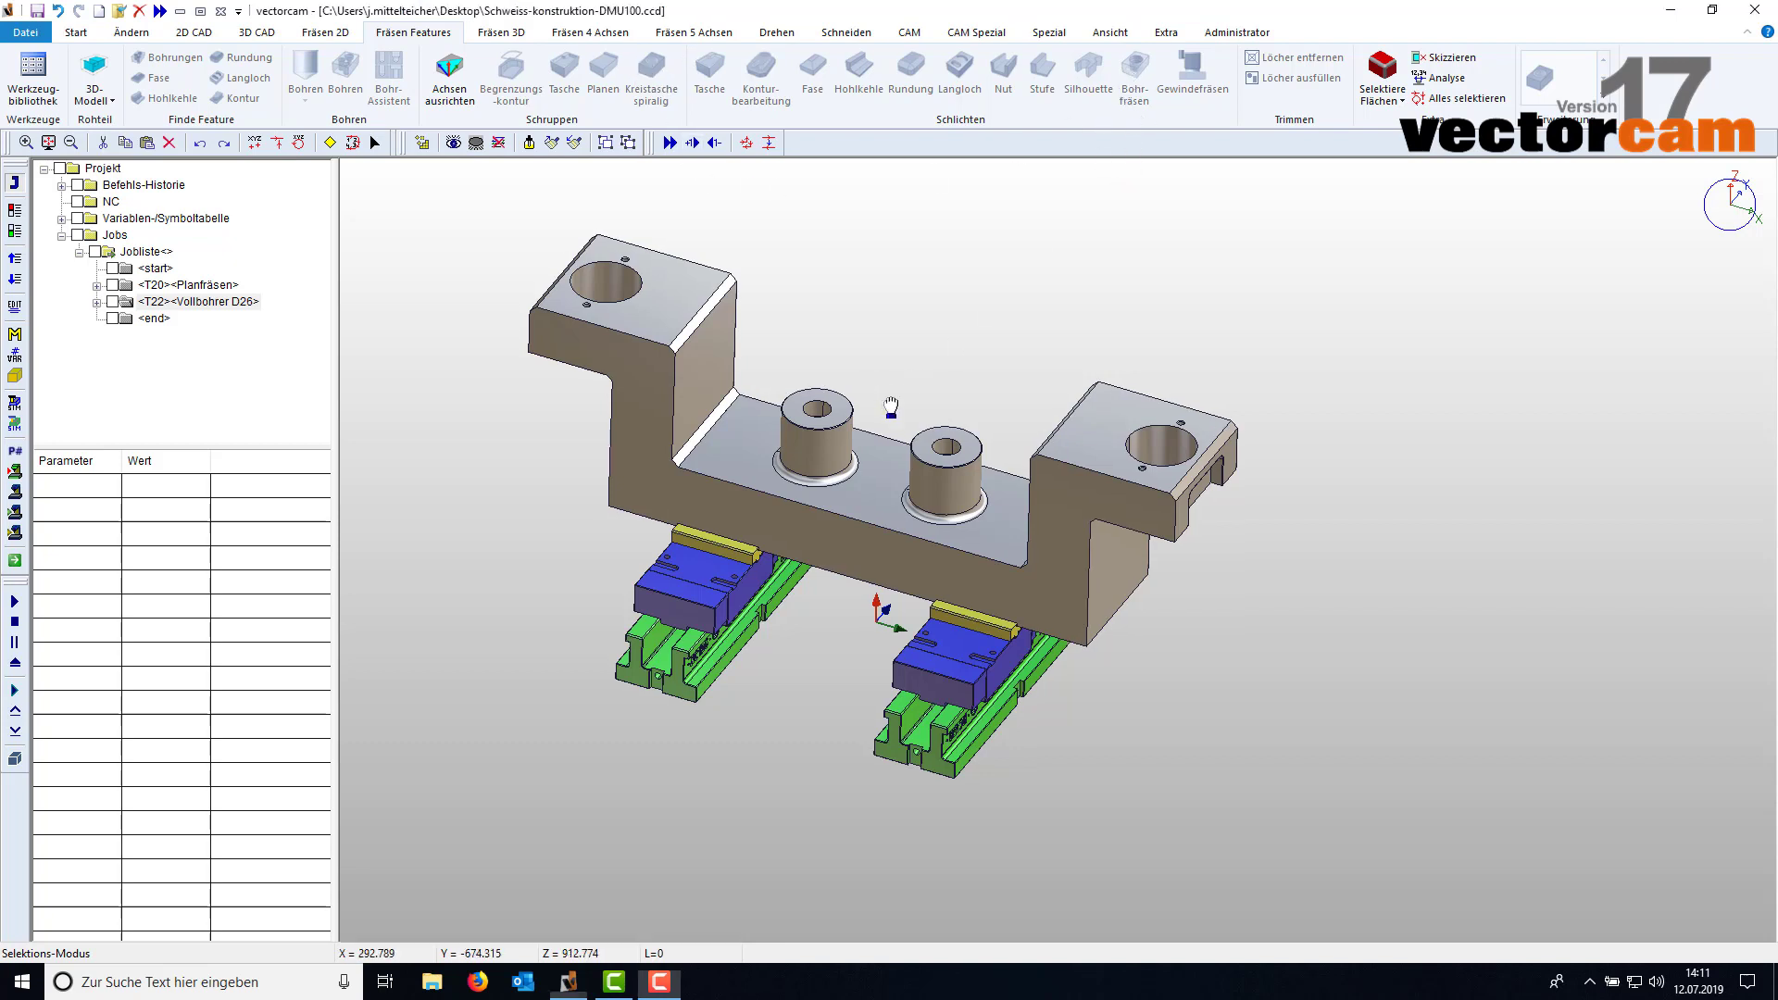
{"action": "middle_click_drag", "start_coordinate": [889, 396], "coordinate": [937, 470]}
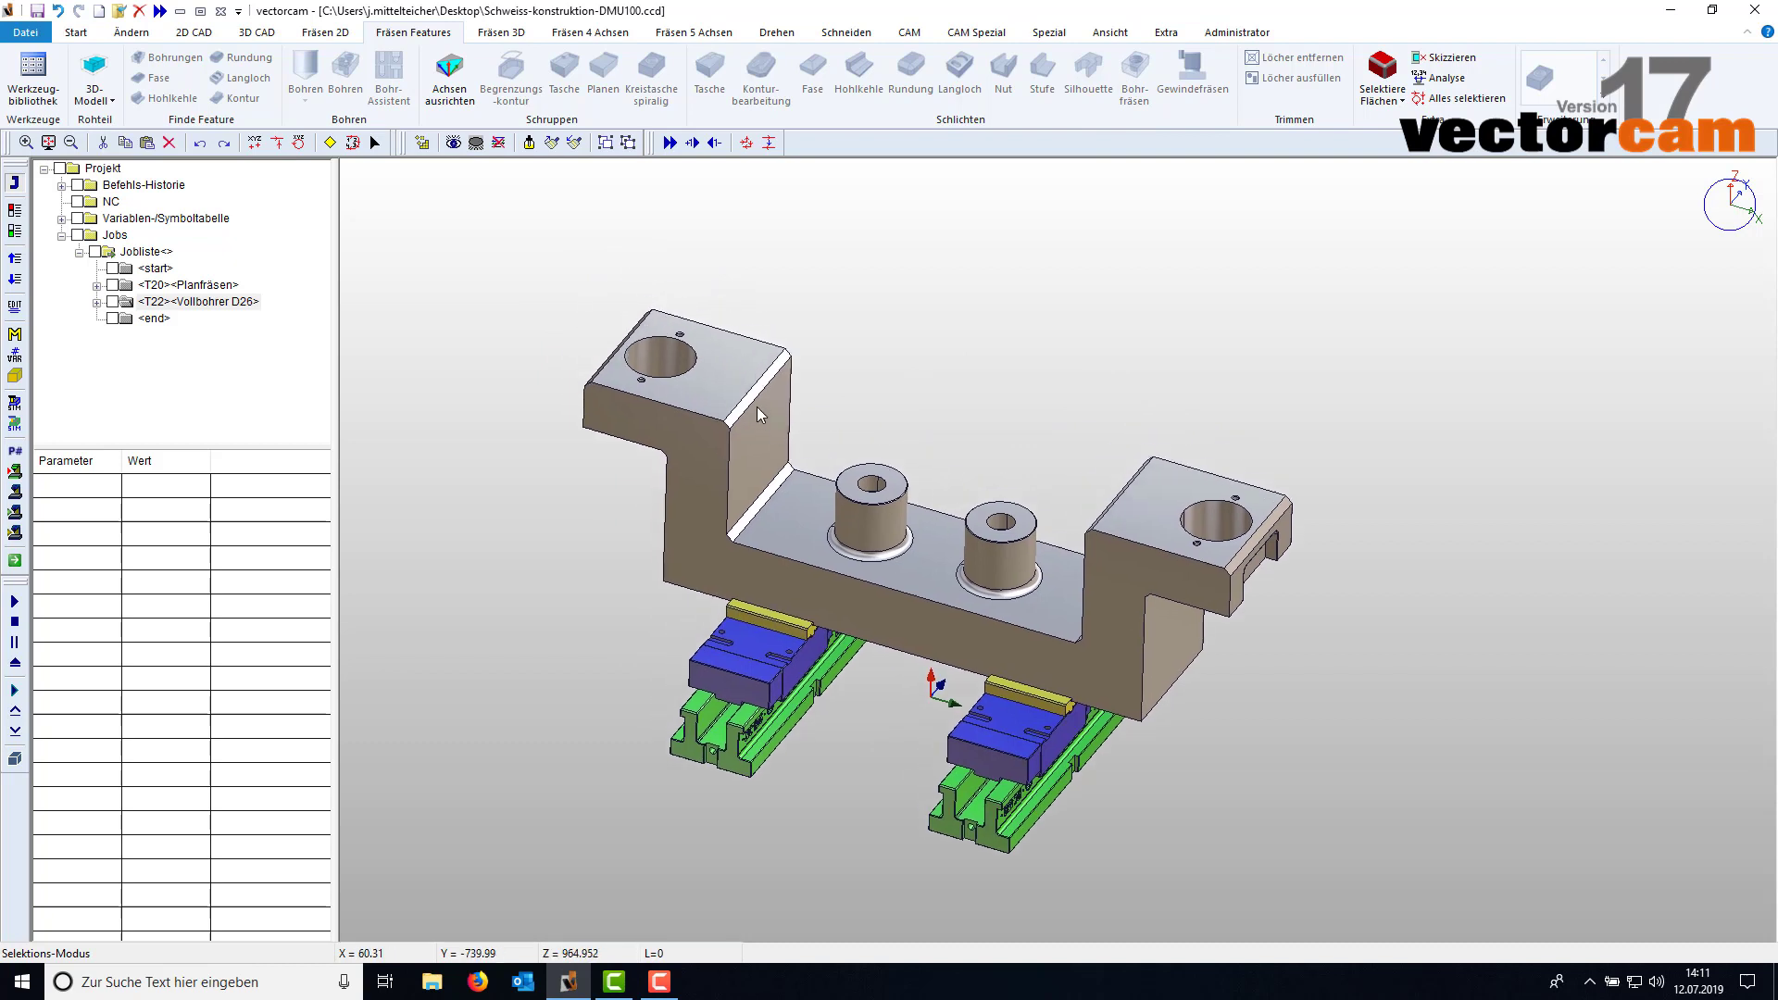
{"action": "left_click", "coordinate": [690, 370]}
{"action": "left_click", "coordinate": [871, 482]}
{"action": "left_click", "coordinate": [999, 523]}
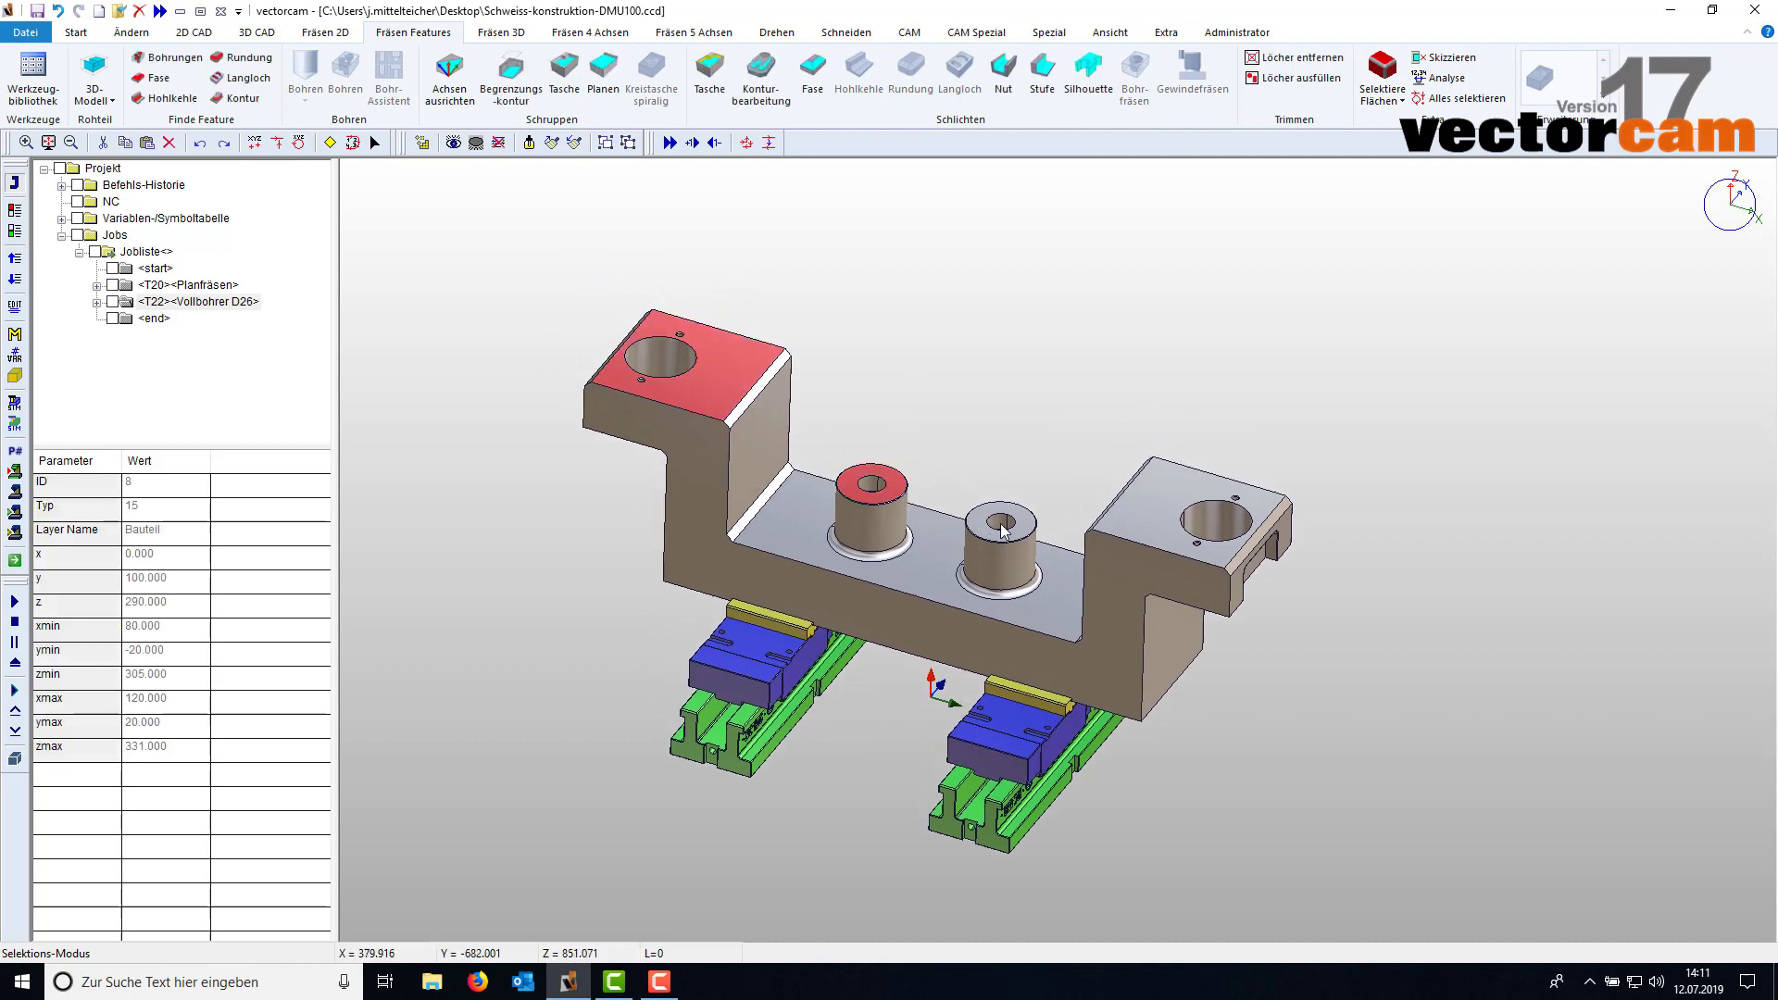
{"action": "left_click", "coordinate": [1165, 525]}
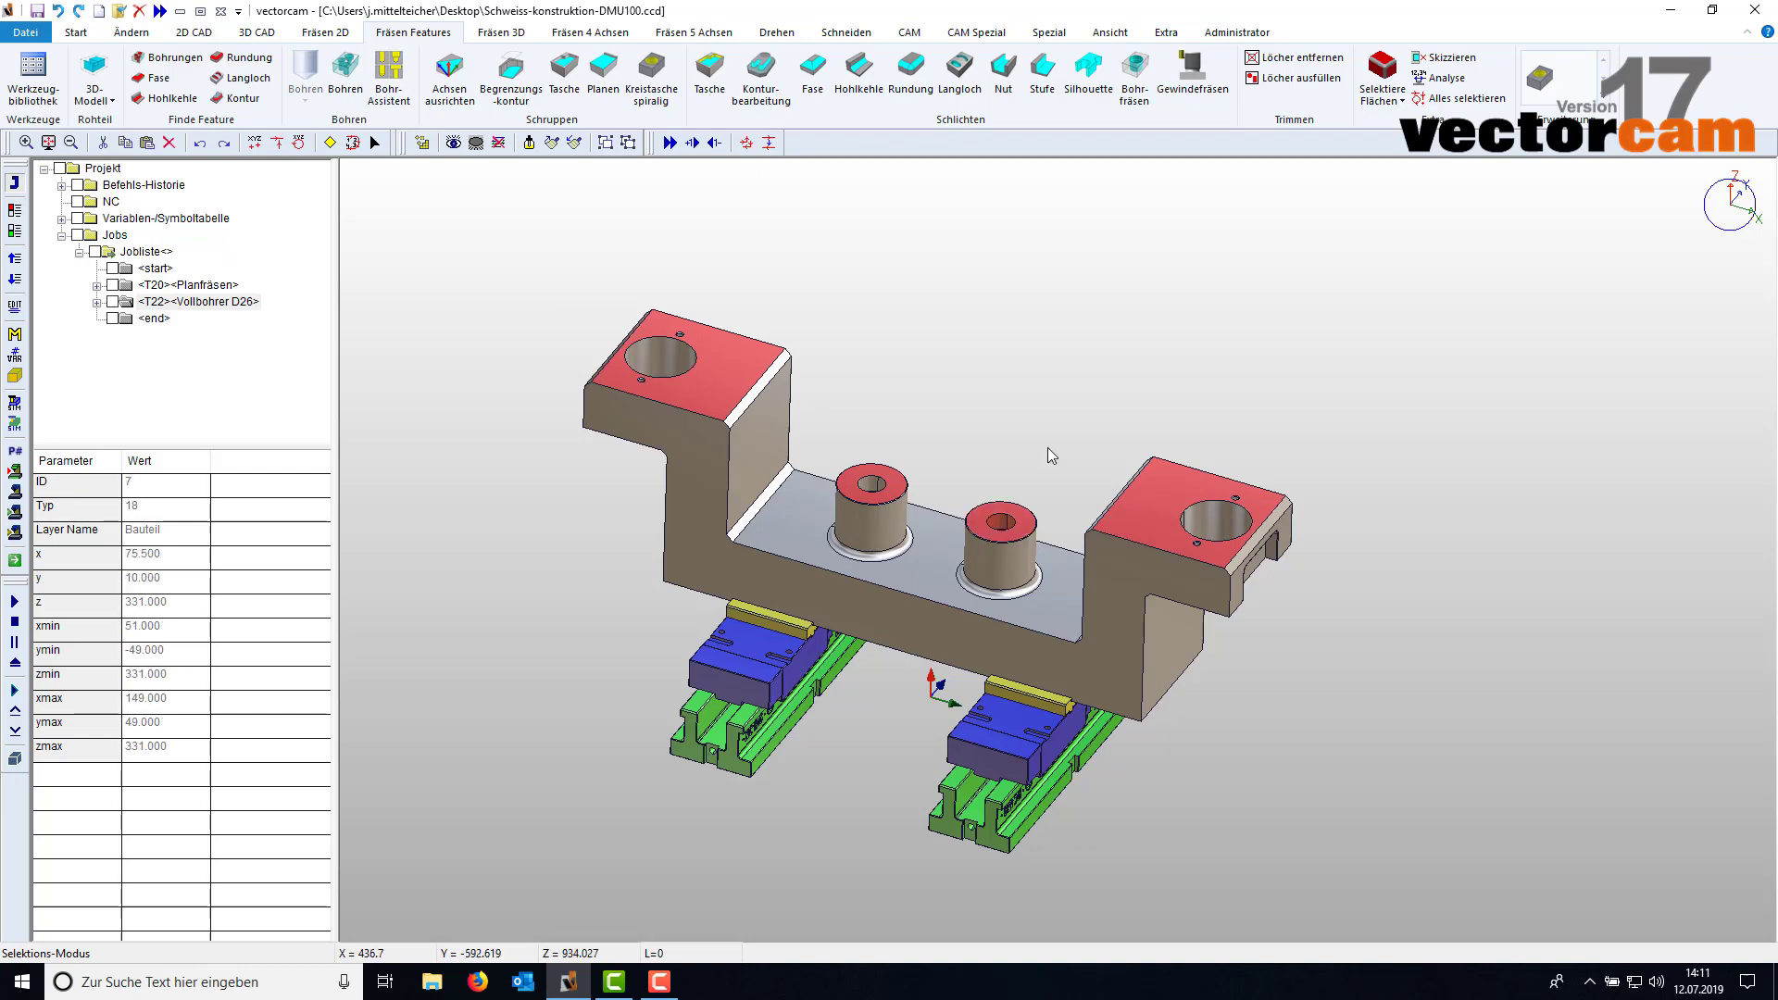
- Select the right end block's bore and find all matching bores with Finde Feature > Bohrungen
{"action": "right_click_drag", "start_coordinate": [1047, 448], "coordinate": [967, 637]}
{"action": "scroll", "coordinate": [968, 637], "scroll_direction": "up", "scroll_amount": 3}
{"action": "scroll", "coordinate": [926, 574], "scroll_direction": "up", "scroll_amount": 1}
{"action": "scroll", "coordinate": [879, 509], "scroll_direction": "down", "scroll_amount": 2}
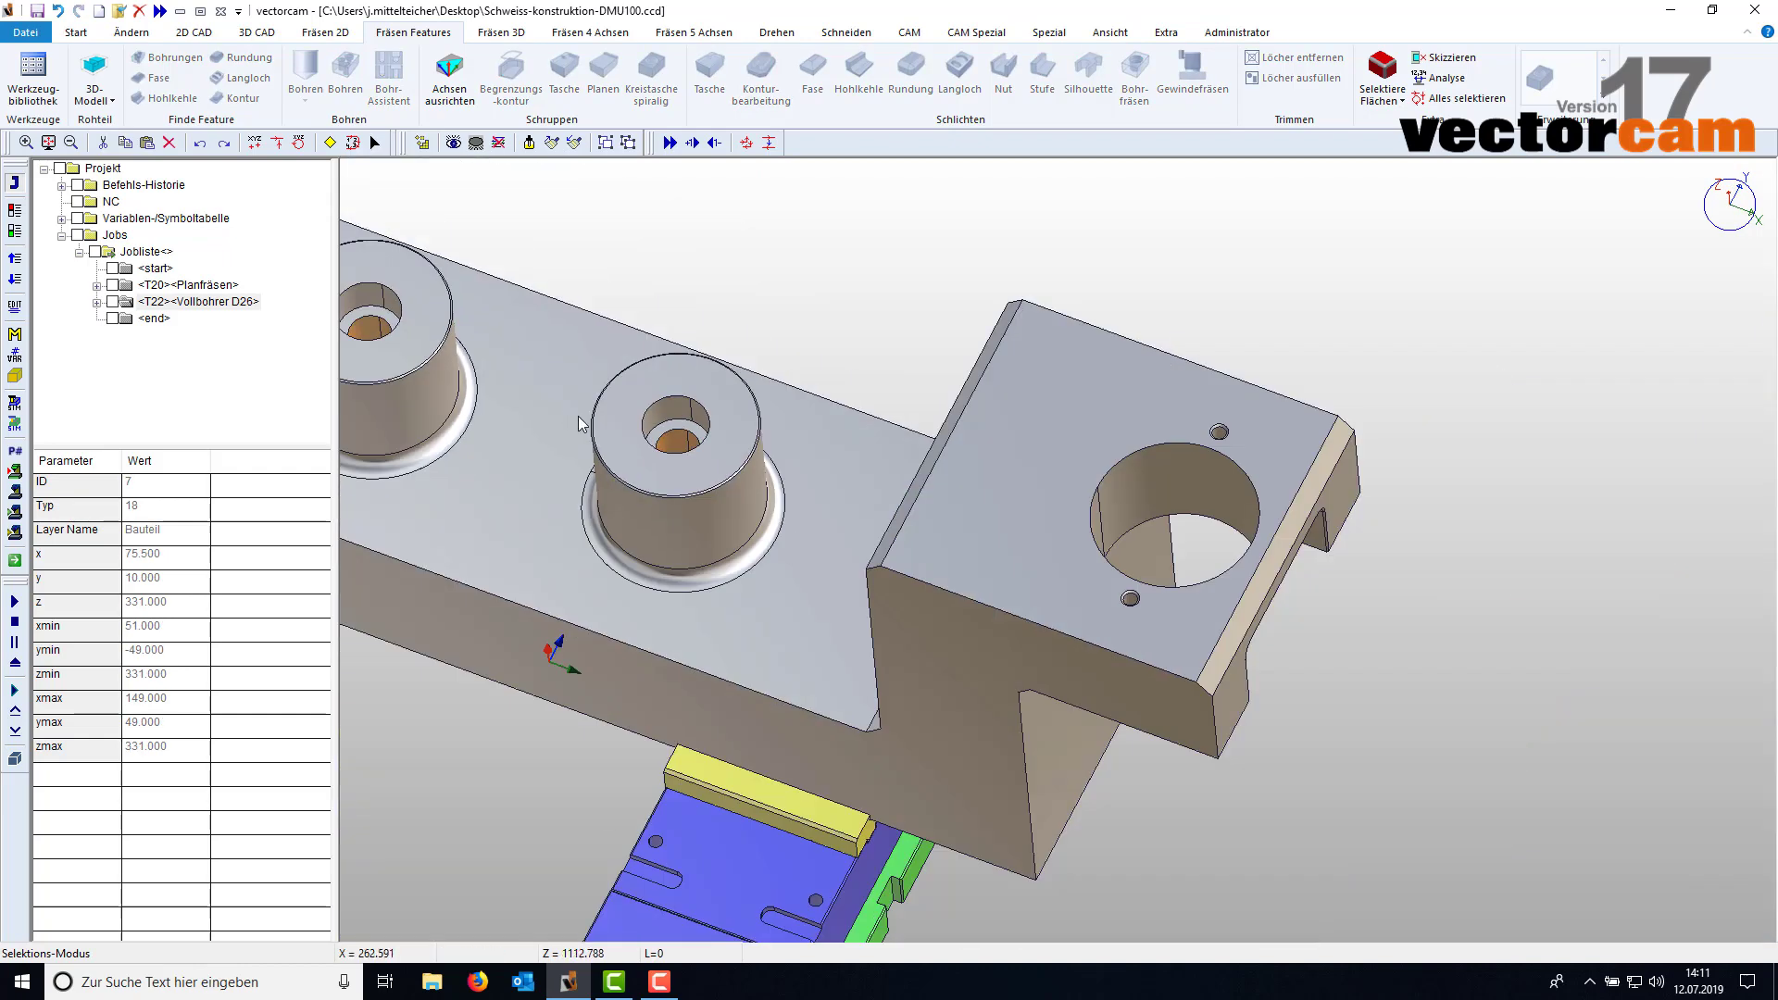
{"action": "scroll", "coordinate": [848, 463], "scroll_direction": "down", "scroll_amount": 2}
{"action": "middle_click_drag", "start_coordinate": [848, 463], "coordinate": [963, 532]}
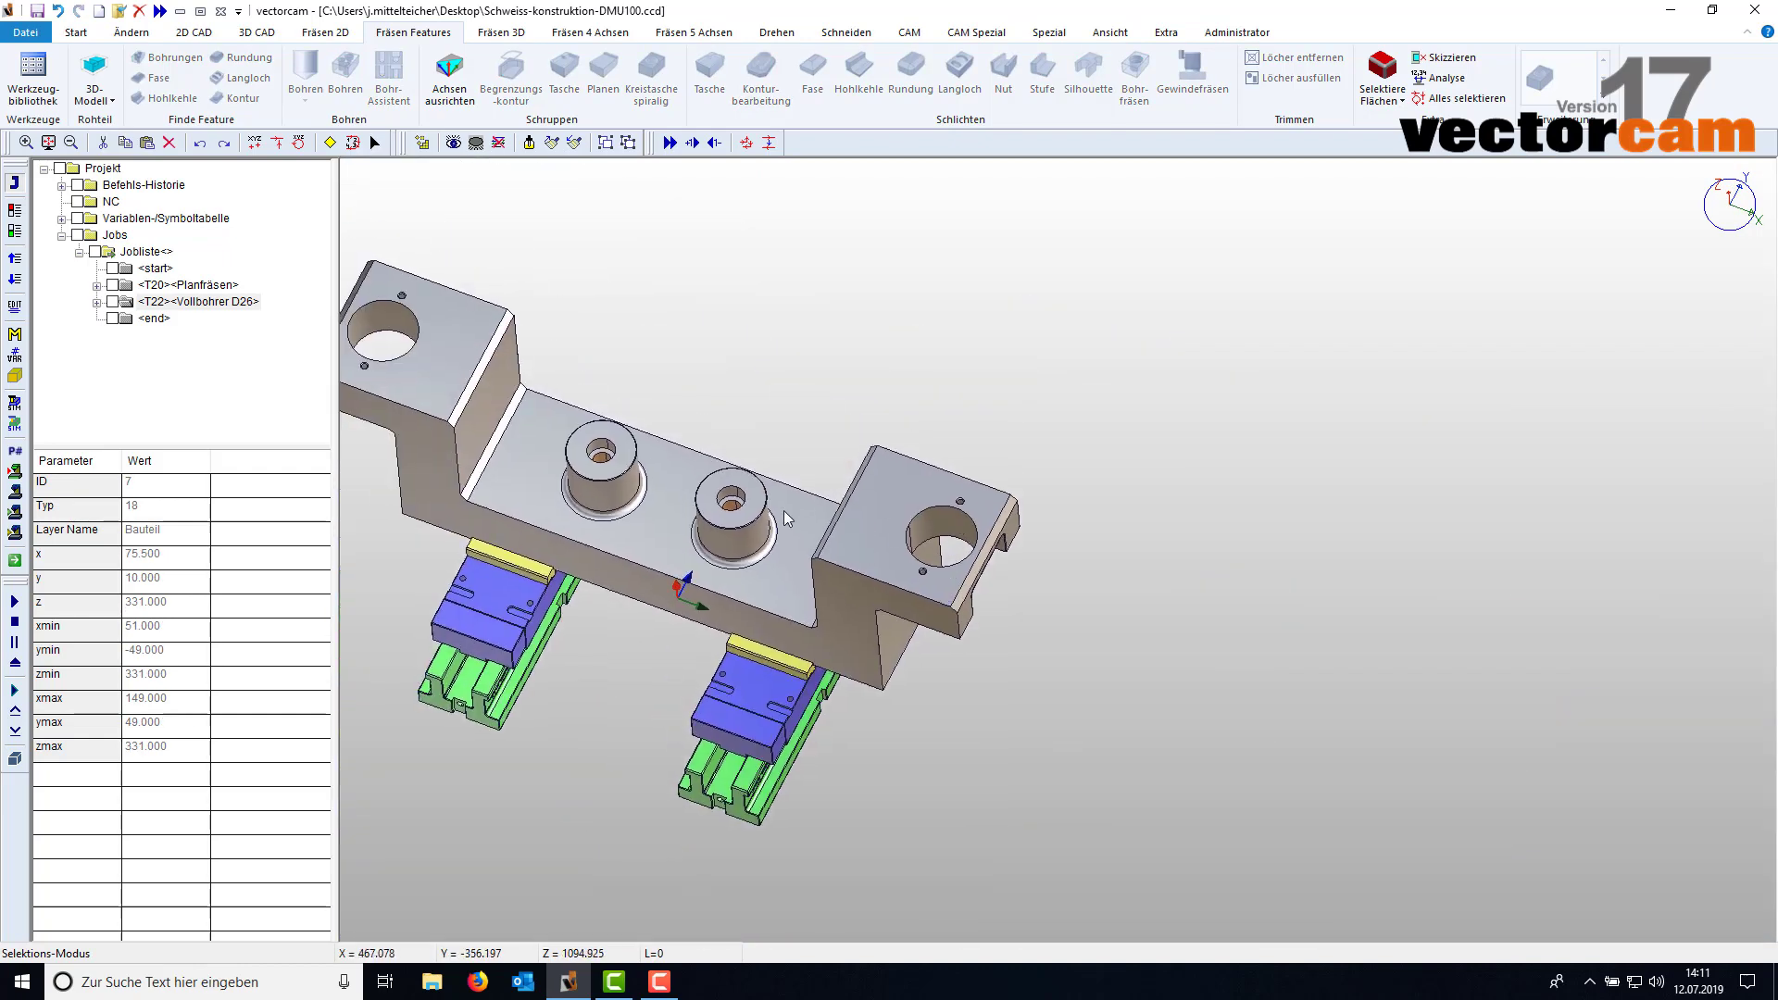
{"action": "mouse_move", "coordinate": [715, 505]}
{"action": "right_mouse_down"}
{"action": "mouse_move", "coordinate": [694, 670]}
{"action": "mouse_move", "coordinate": [719, 790]}
{"action": "mouse_move", "coordinate": [716, 489]}
{"action": "right_mouse_up"}
{"action": "middle_click_drag", "start_coordinate": [725, 385], "coordinate": [797, 432]}
{"action": "left_click", "coordinate": [996, 532]}
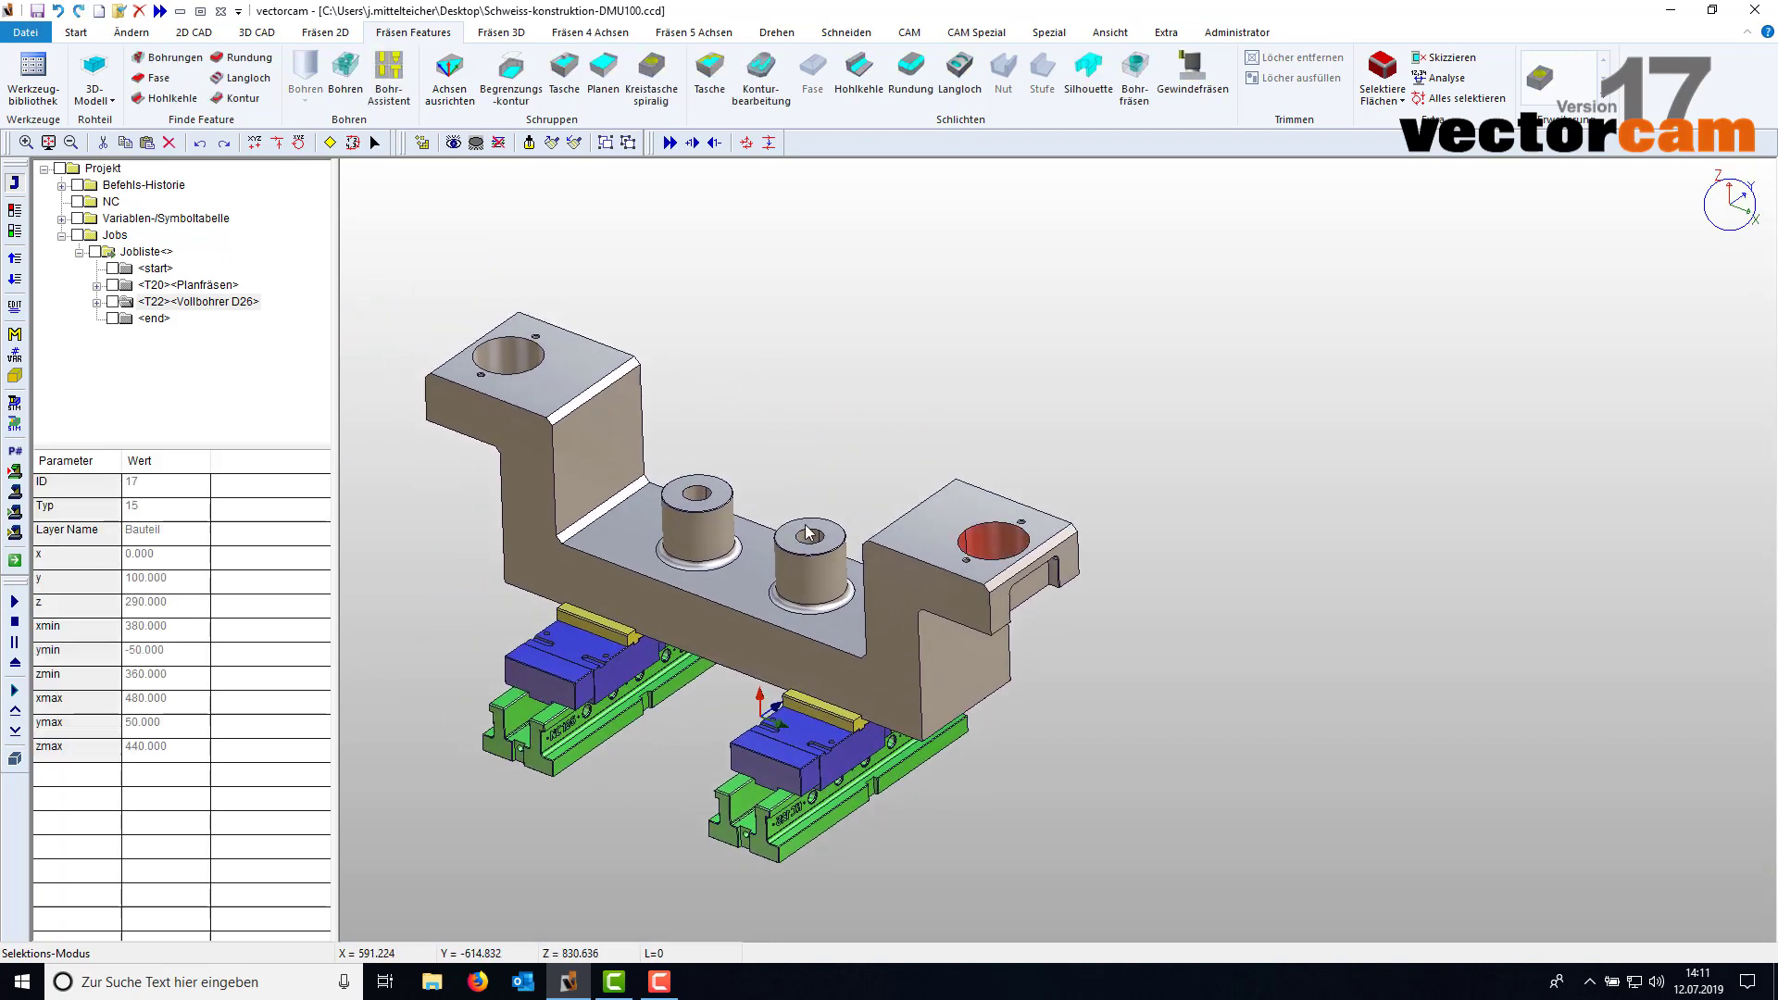
{"action": "left_click", "coordinate": [183, 63]}
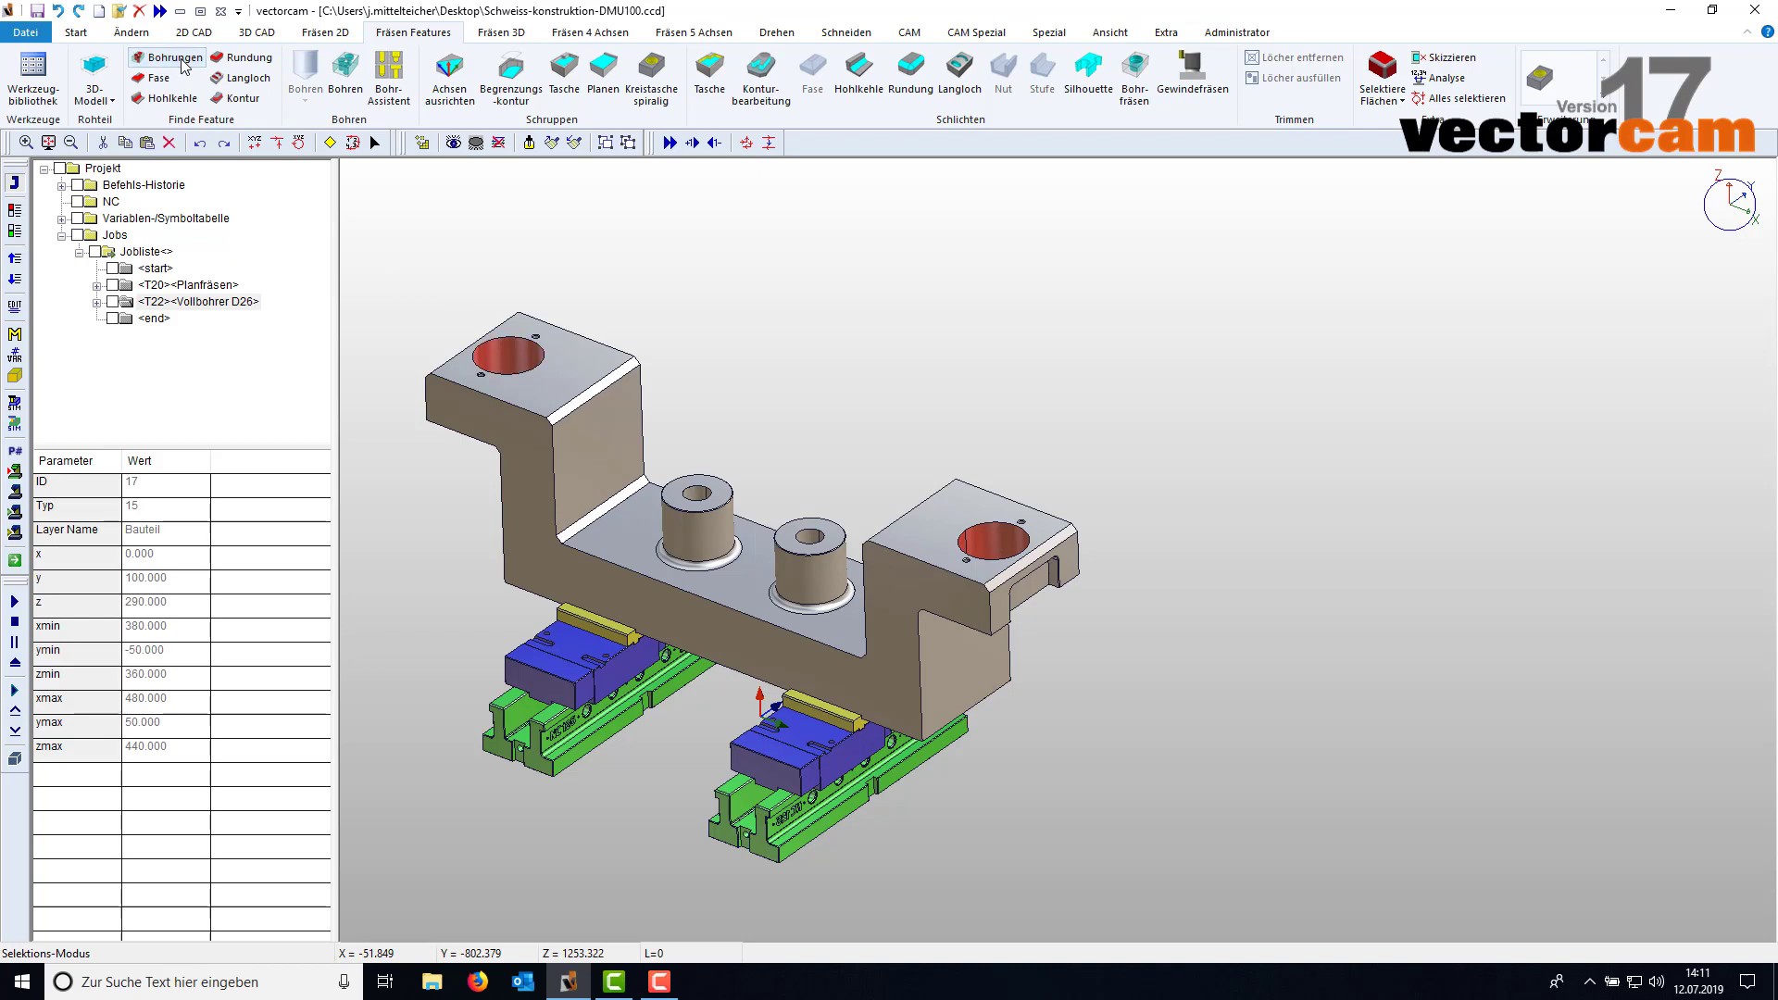
- Start a Bohrfräsen feature for the two 100 mm bores and show its NC-Feature parameters
{"action": "left_click", "coordinate": [1134, 77]}
{"action": "mouse_move", "coordinate": [1505, 72]}
{"action": "left_mouse_down"}
{"action": "mouse_move", "coordinate": [1107, 201]}
{"action": "mouse_move", "coordinate": [1084, 191]}
{"action": "left_mouse_up"}
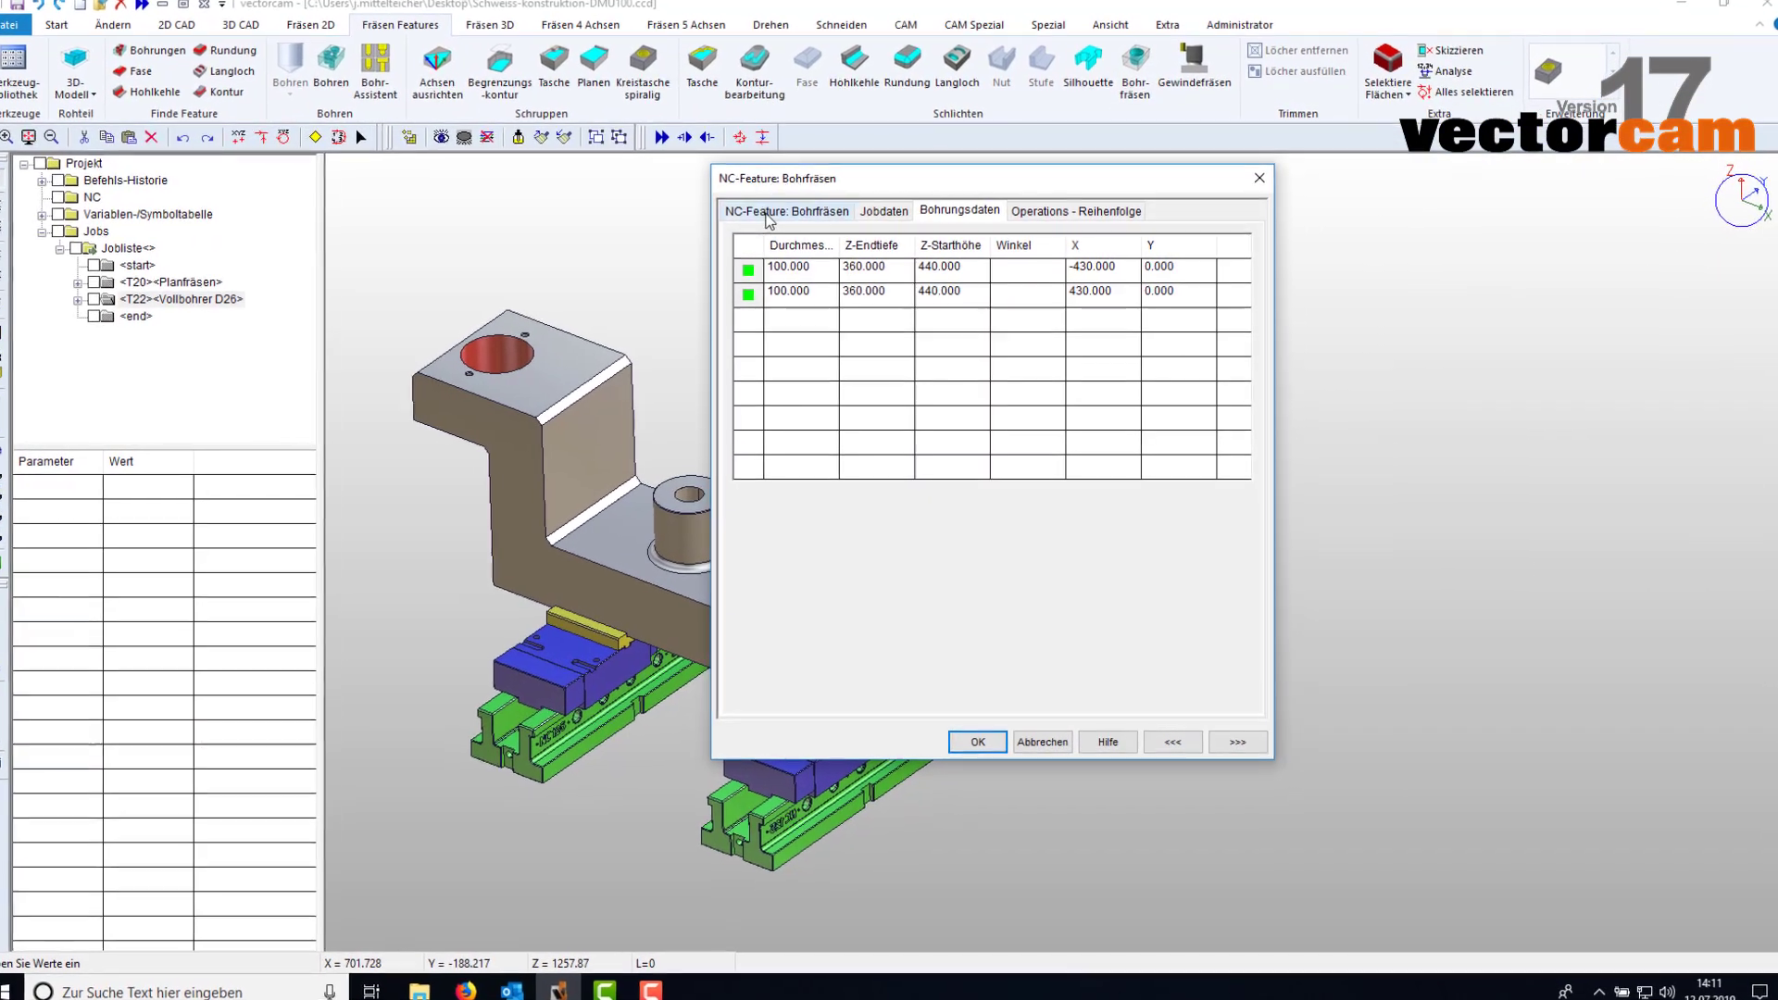
{"action": "left_click", "coordinate": [767, 212]}
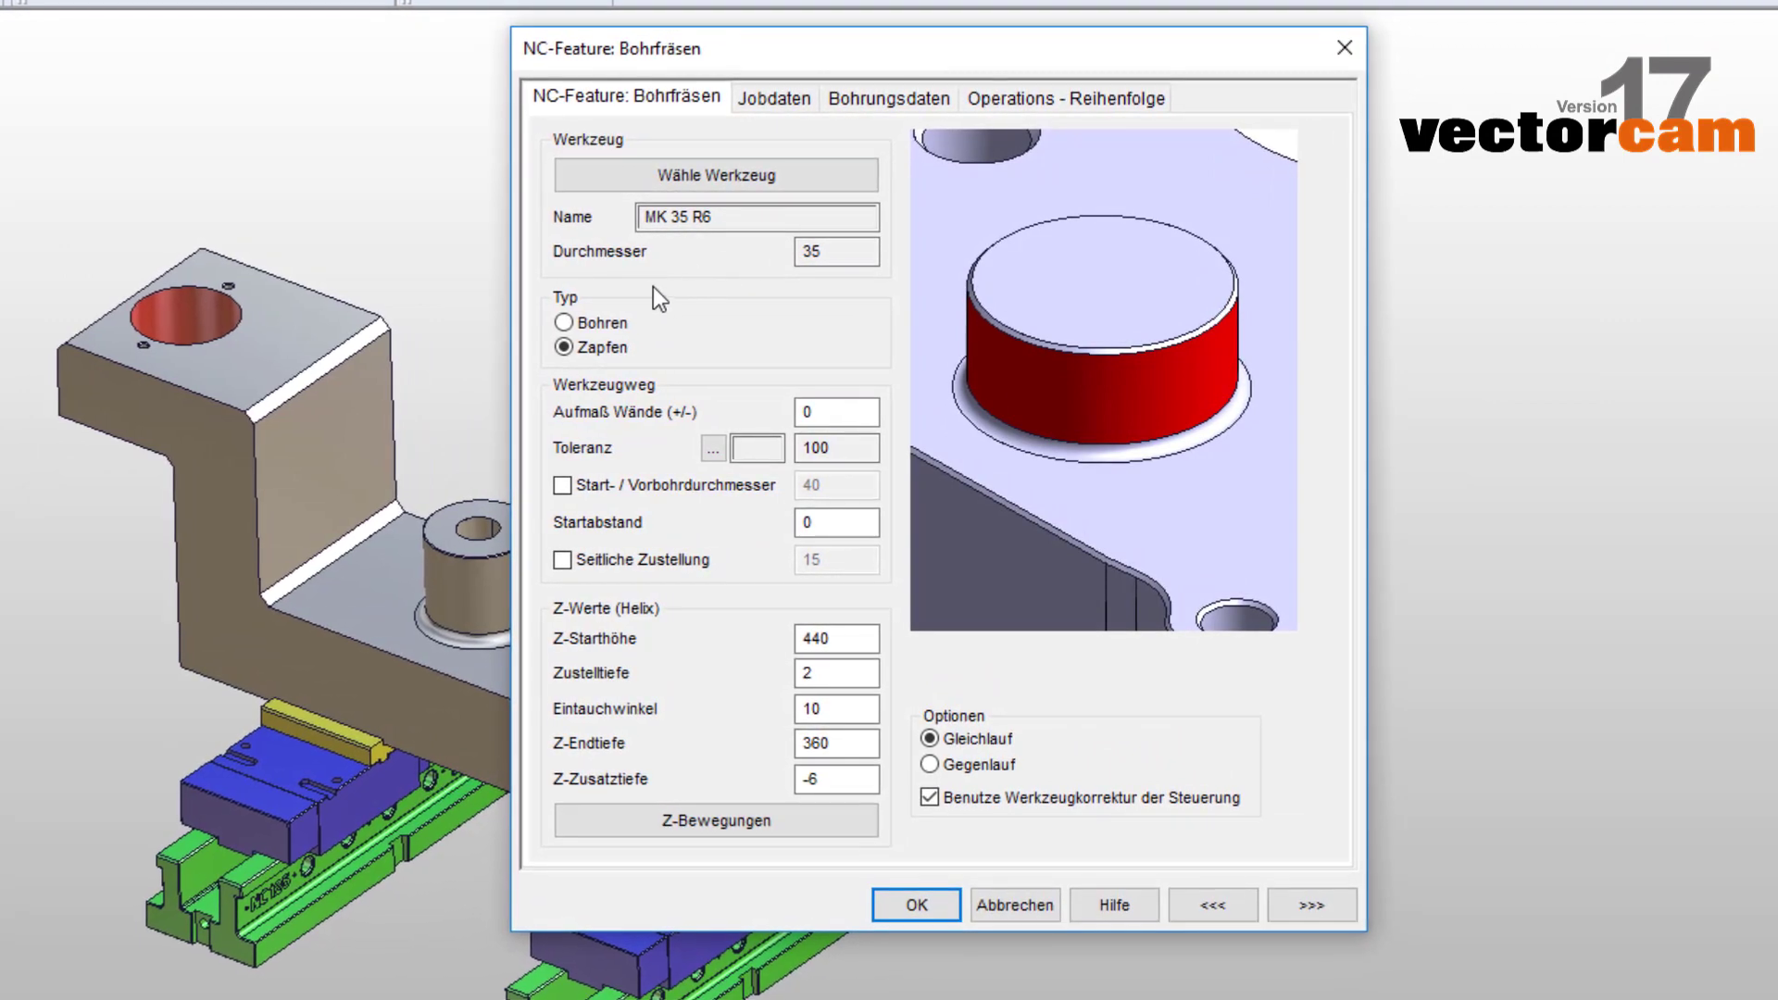
- Set the feature type to Bohren and the wall allowance (Aufmaß Wände) to 0,5
{"action": "left_click", "coordinate": [562, 322]}
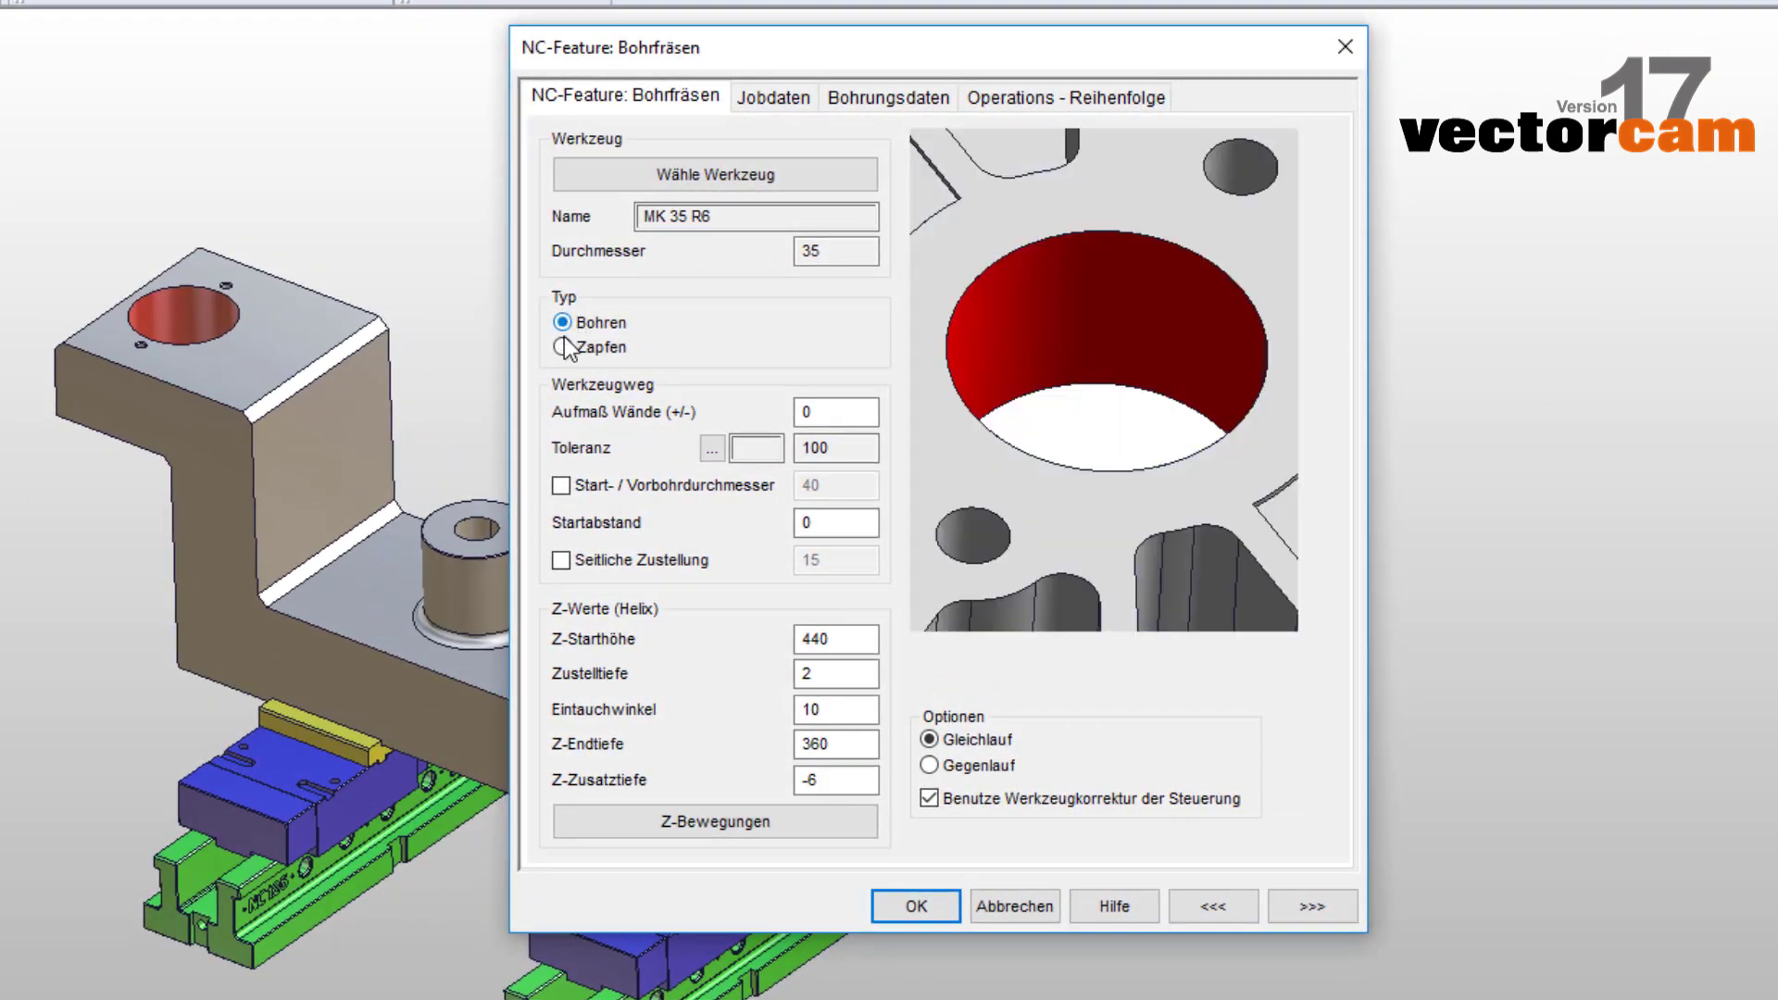
{"action": "left_click", "coordinate": [564, 347]}
{"action": "left_click", "coordinate": [562, 322]}
{"action": "left_click", "coordinate": [819, 411]}
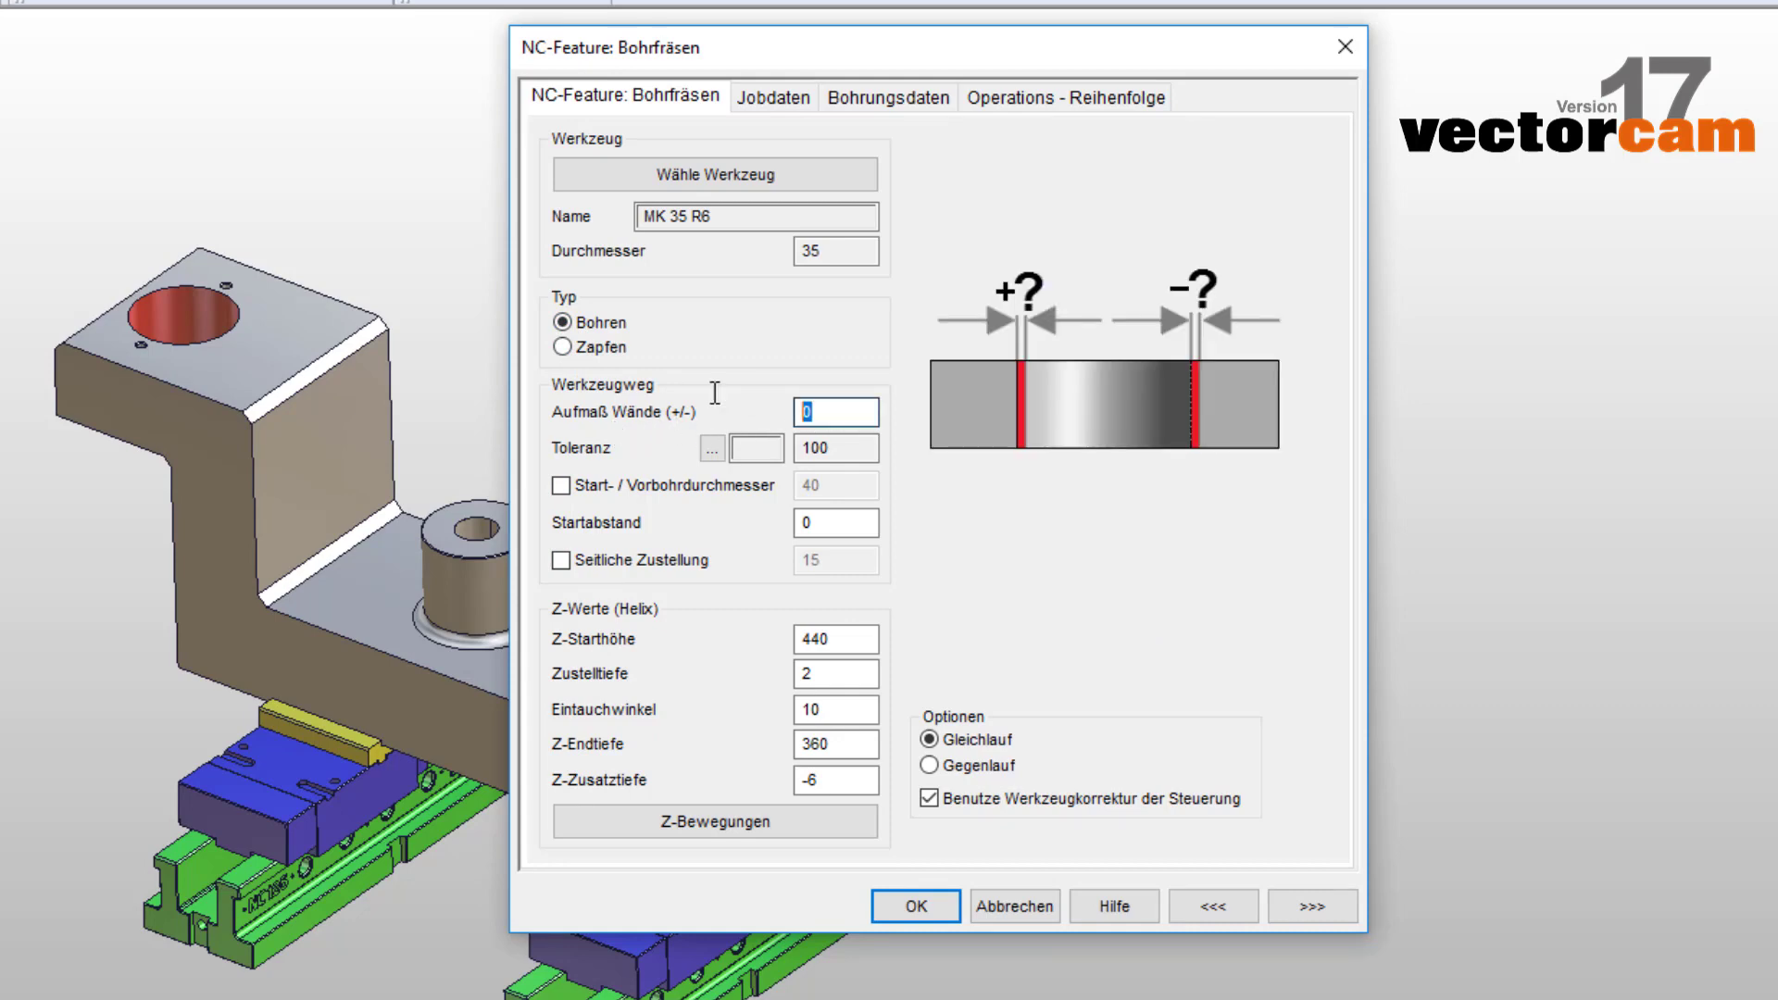
{"action": "type", "text": "0,5"}
{"action": "key", "text": "Tab"}
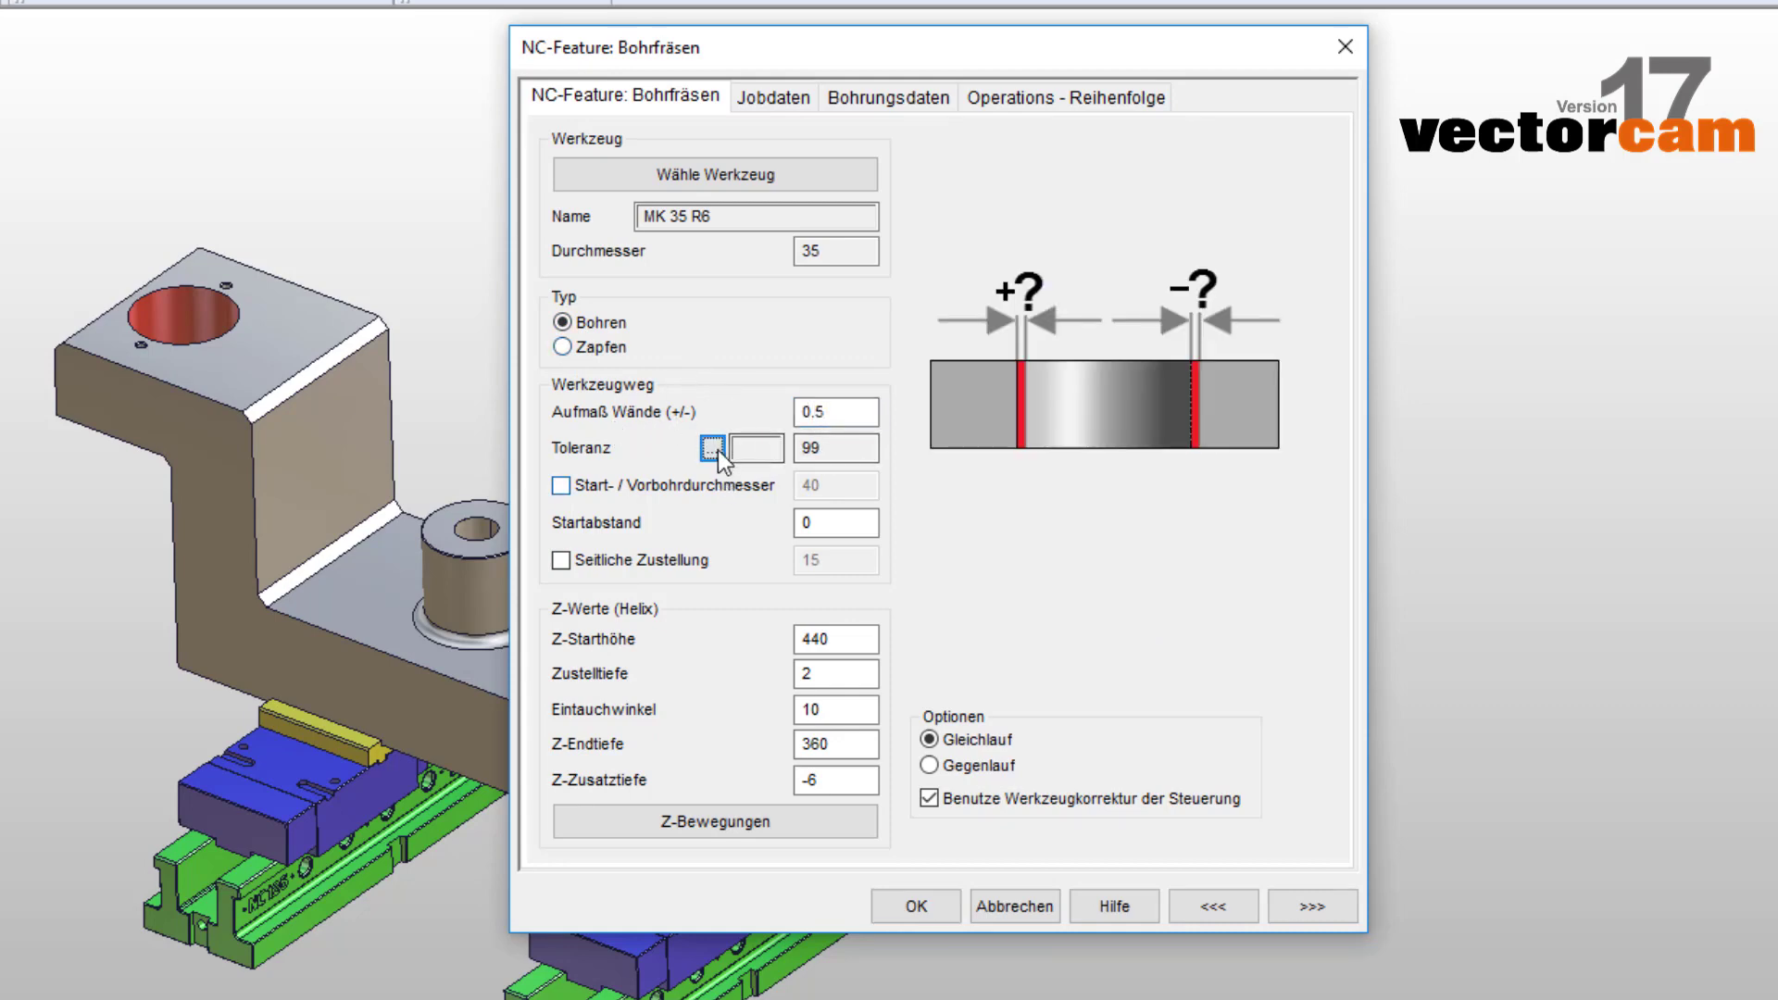
- Browse the hole tolerance classes and close the helper unchanged, keeping tolerance 99
{"action": "left_click", "coordinate": [713, 448]}
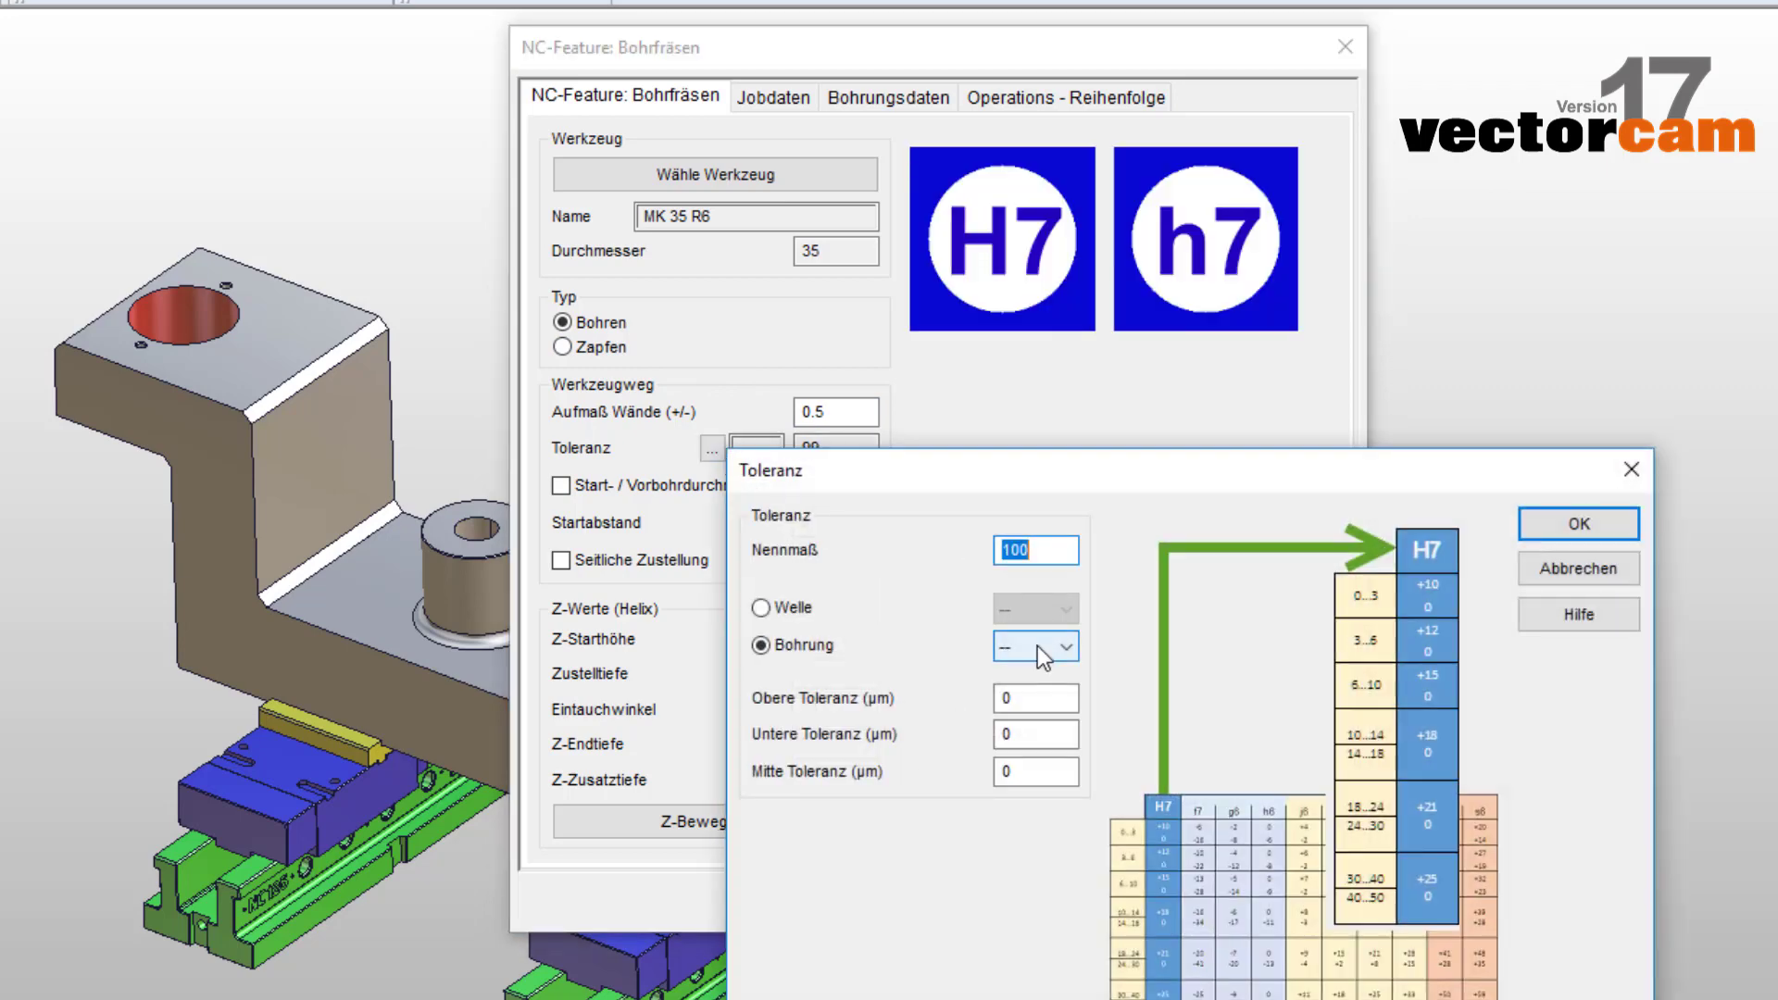
{"action": "left_click", "coordinate": [1037, 646]}
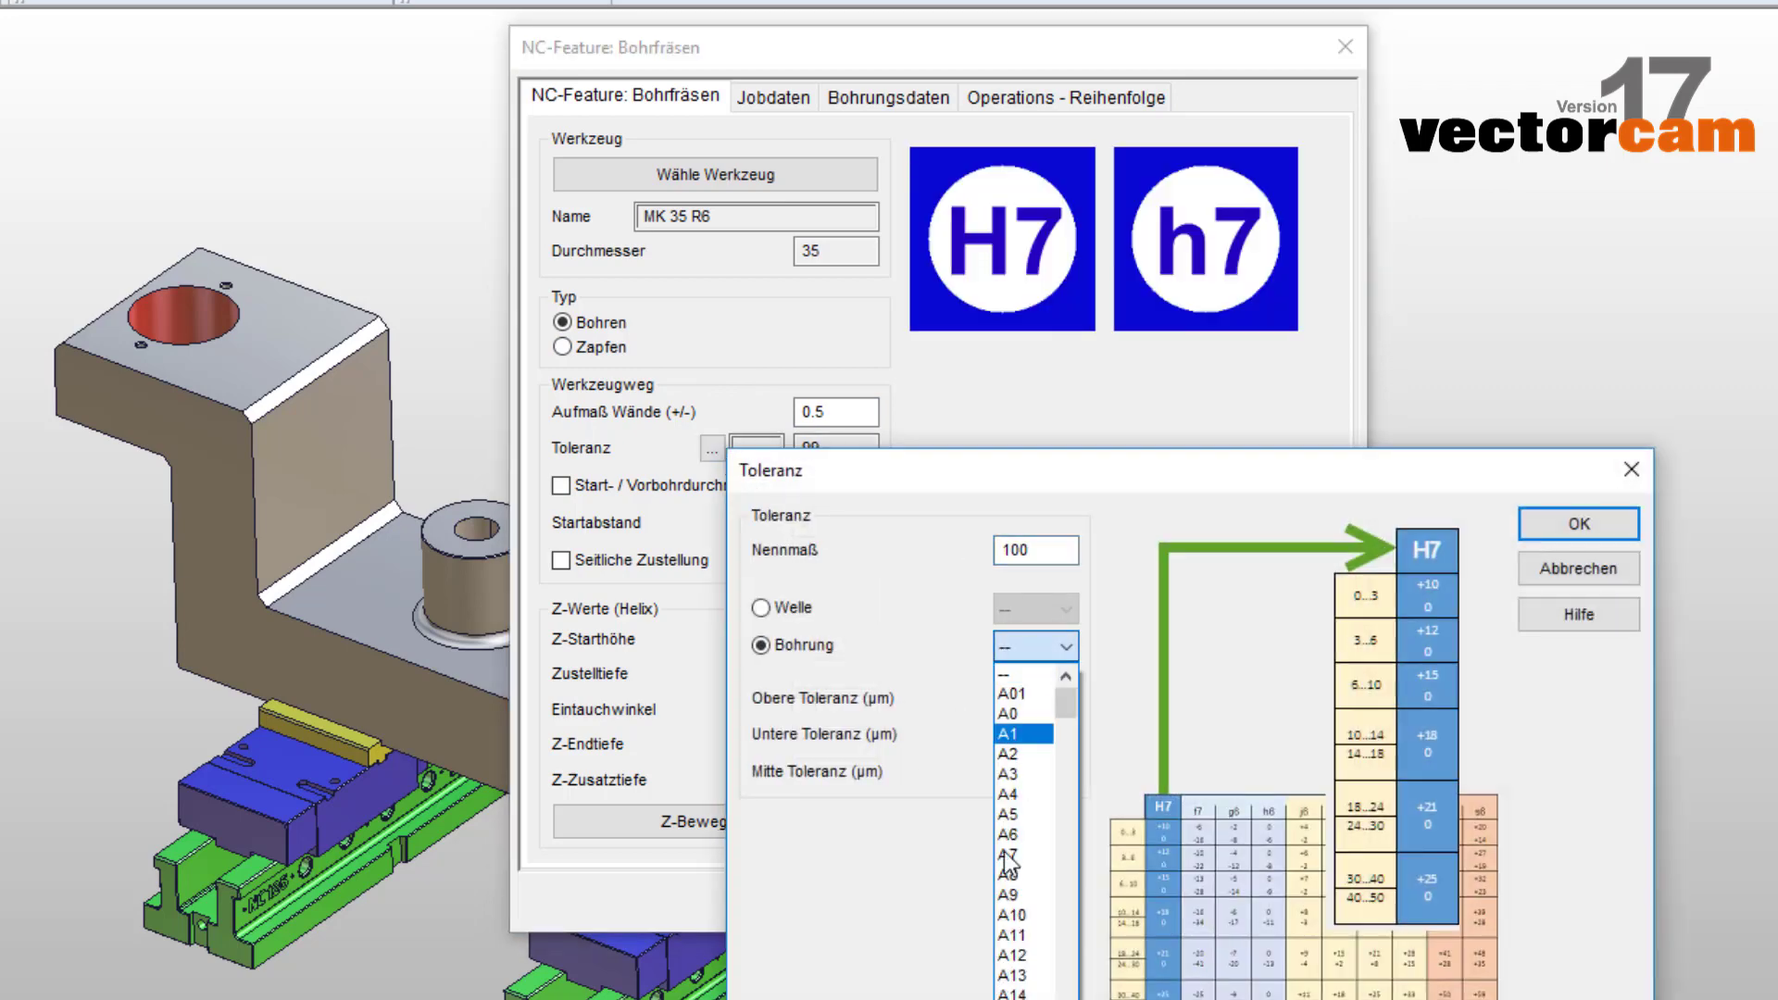
{"action": "left_click", "coordinate": [1633, 467]}
{"action": "left_click", "coordinate": [1630, 481]}
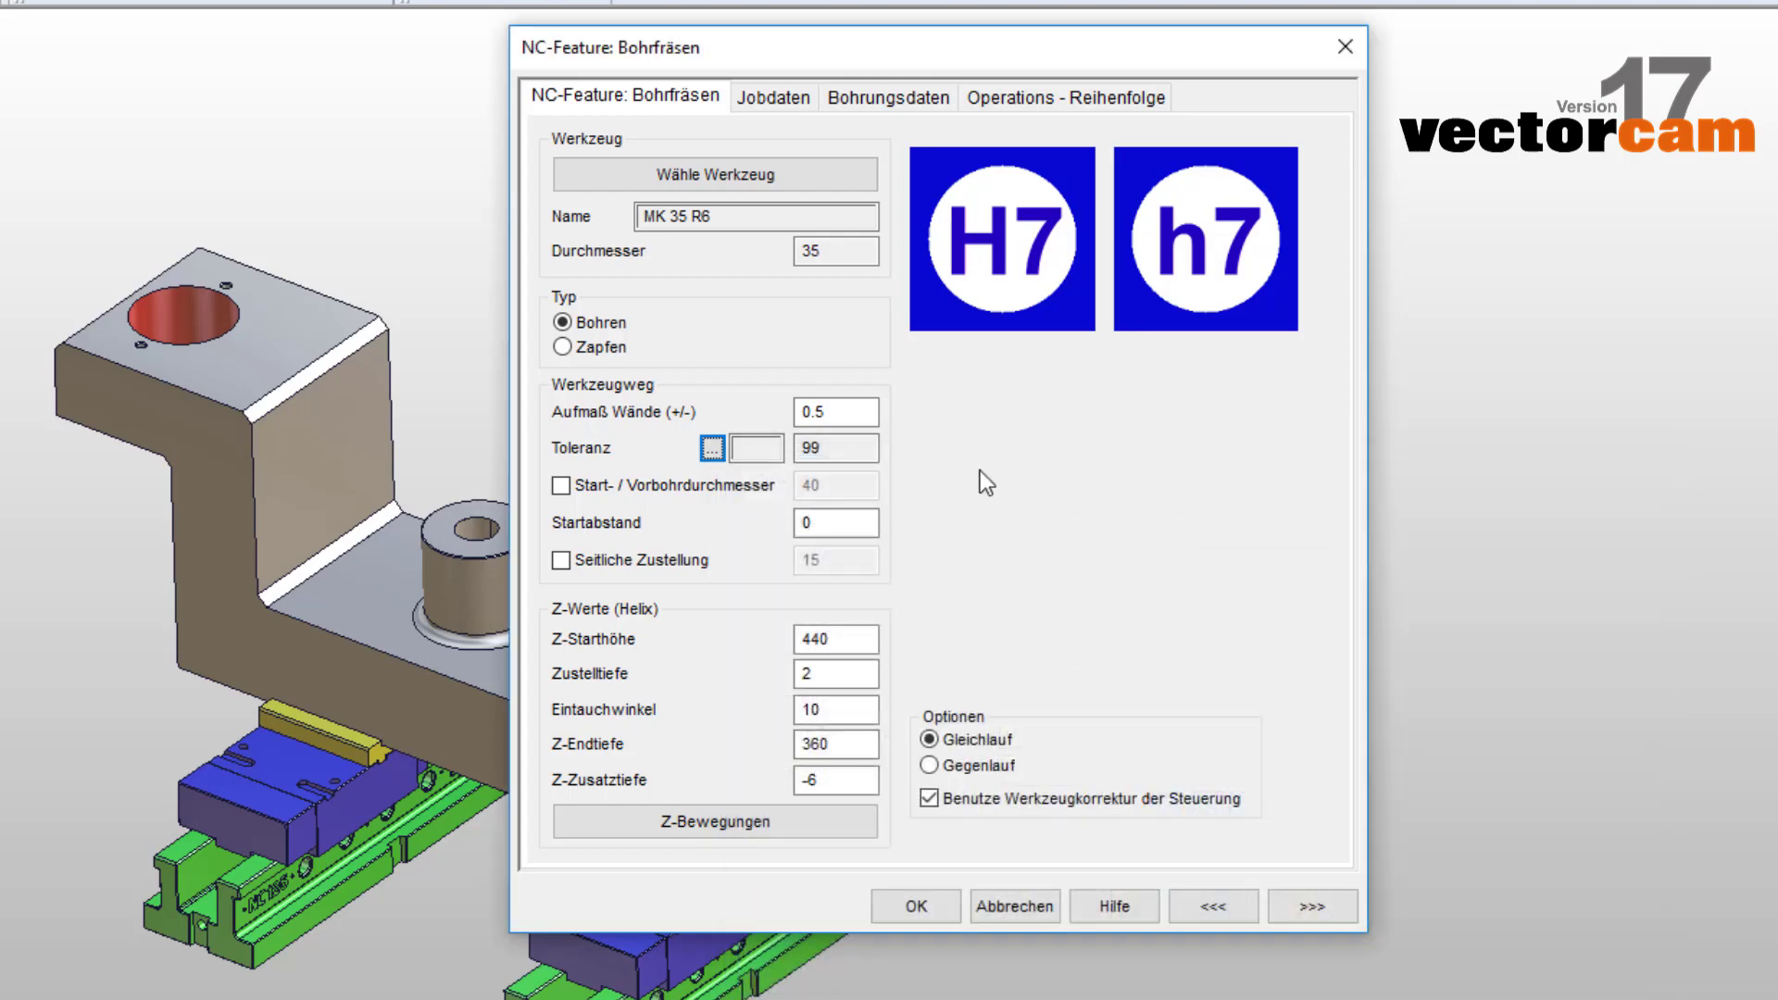
{"action": "left_click", "coordinate": [838, 413]}
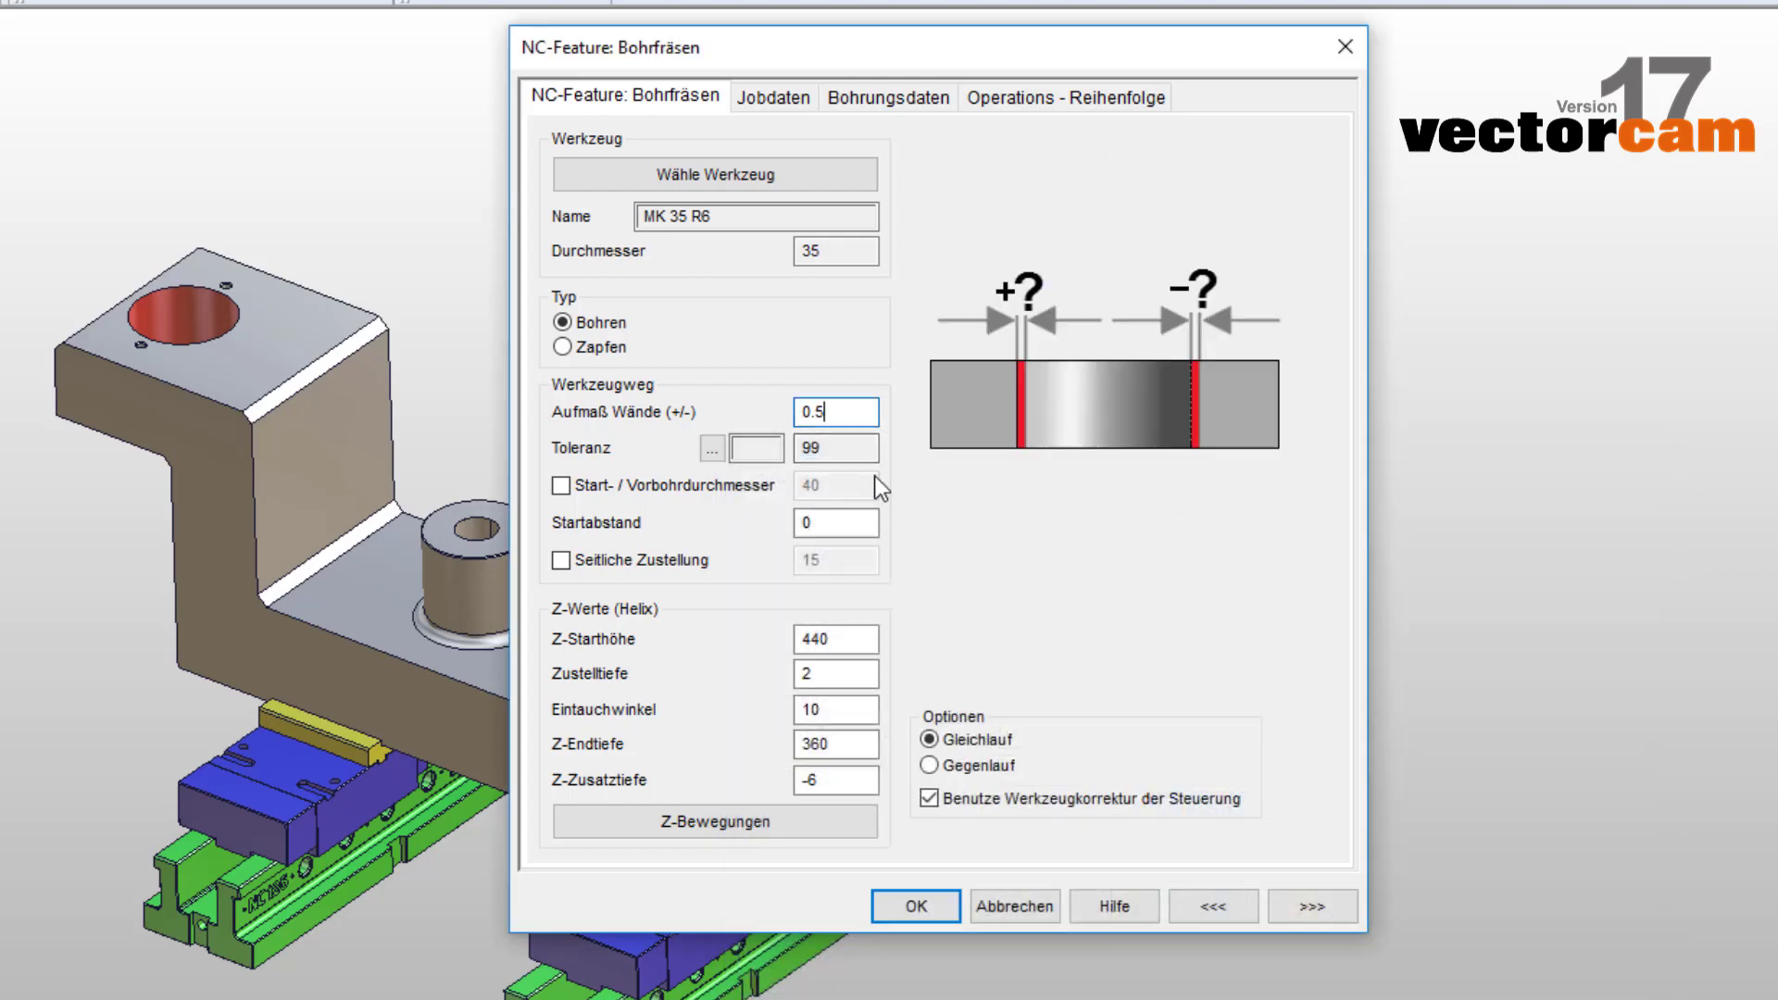
{"action": "left_click", "coordinate": [846, 442]}
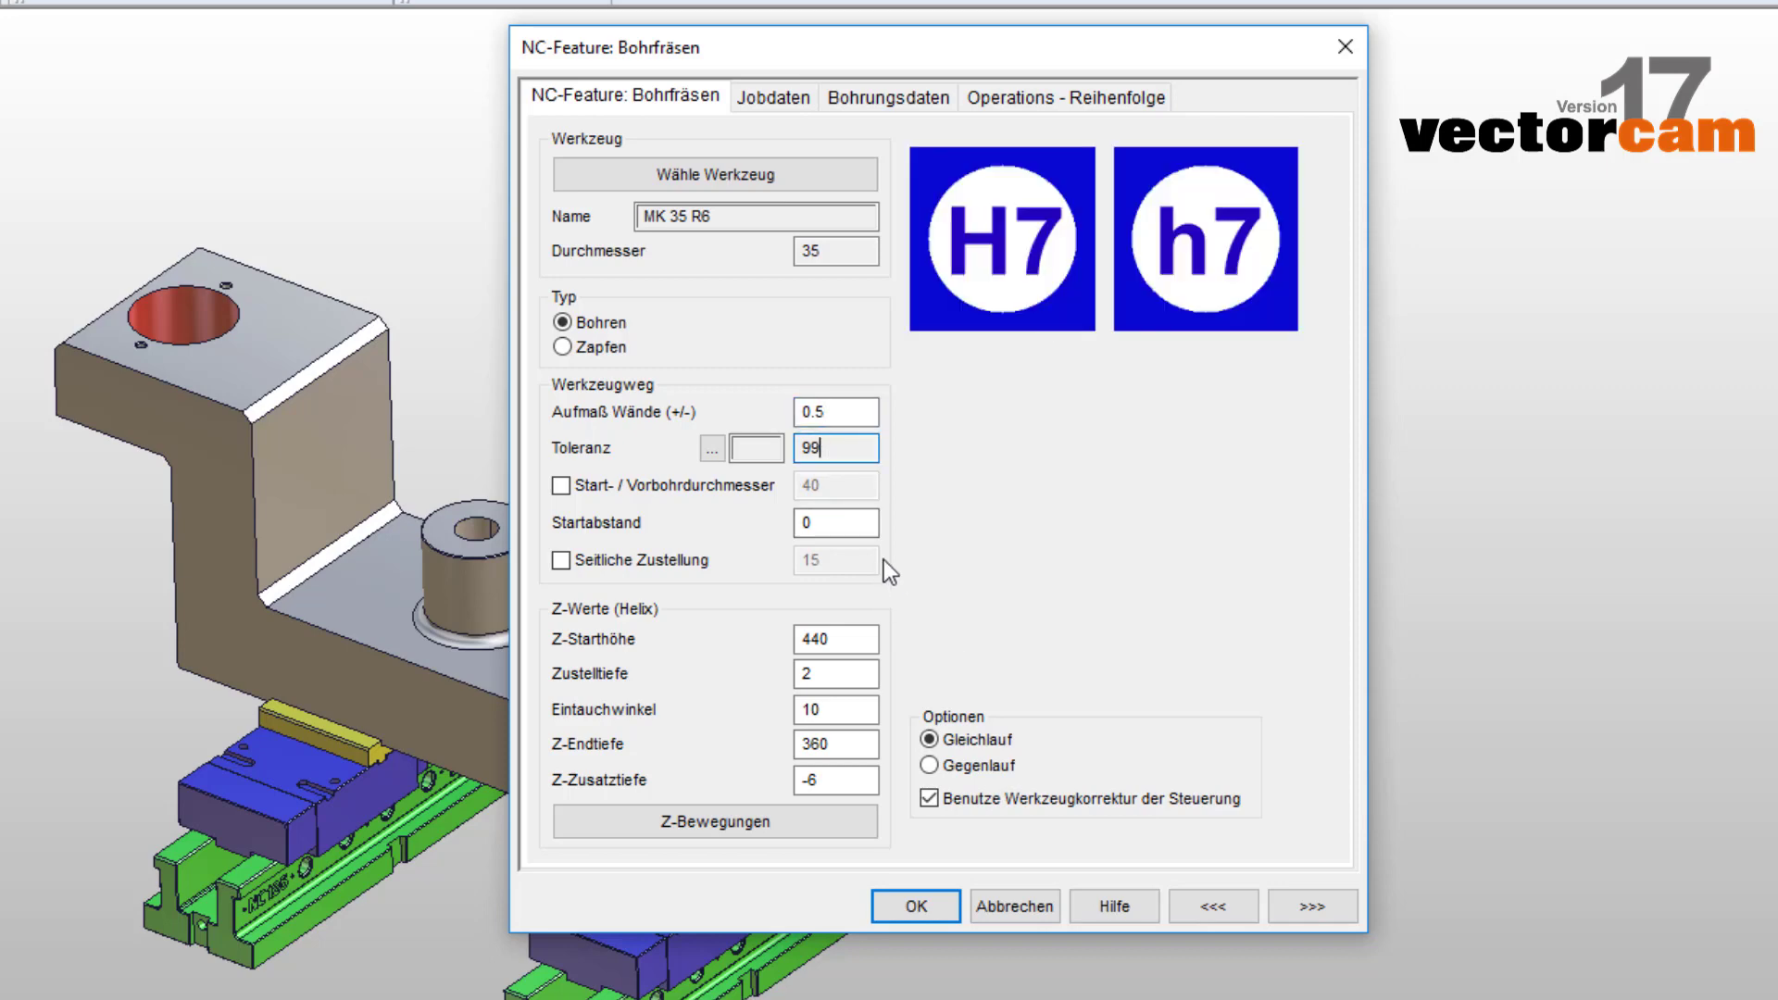
- Enable a pre-drill diameter of 40 and a side stepover of 15
{"action": "left_click", "coordinate": [562, 484]}
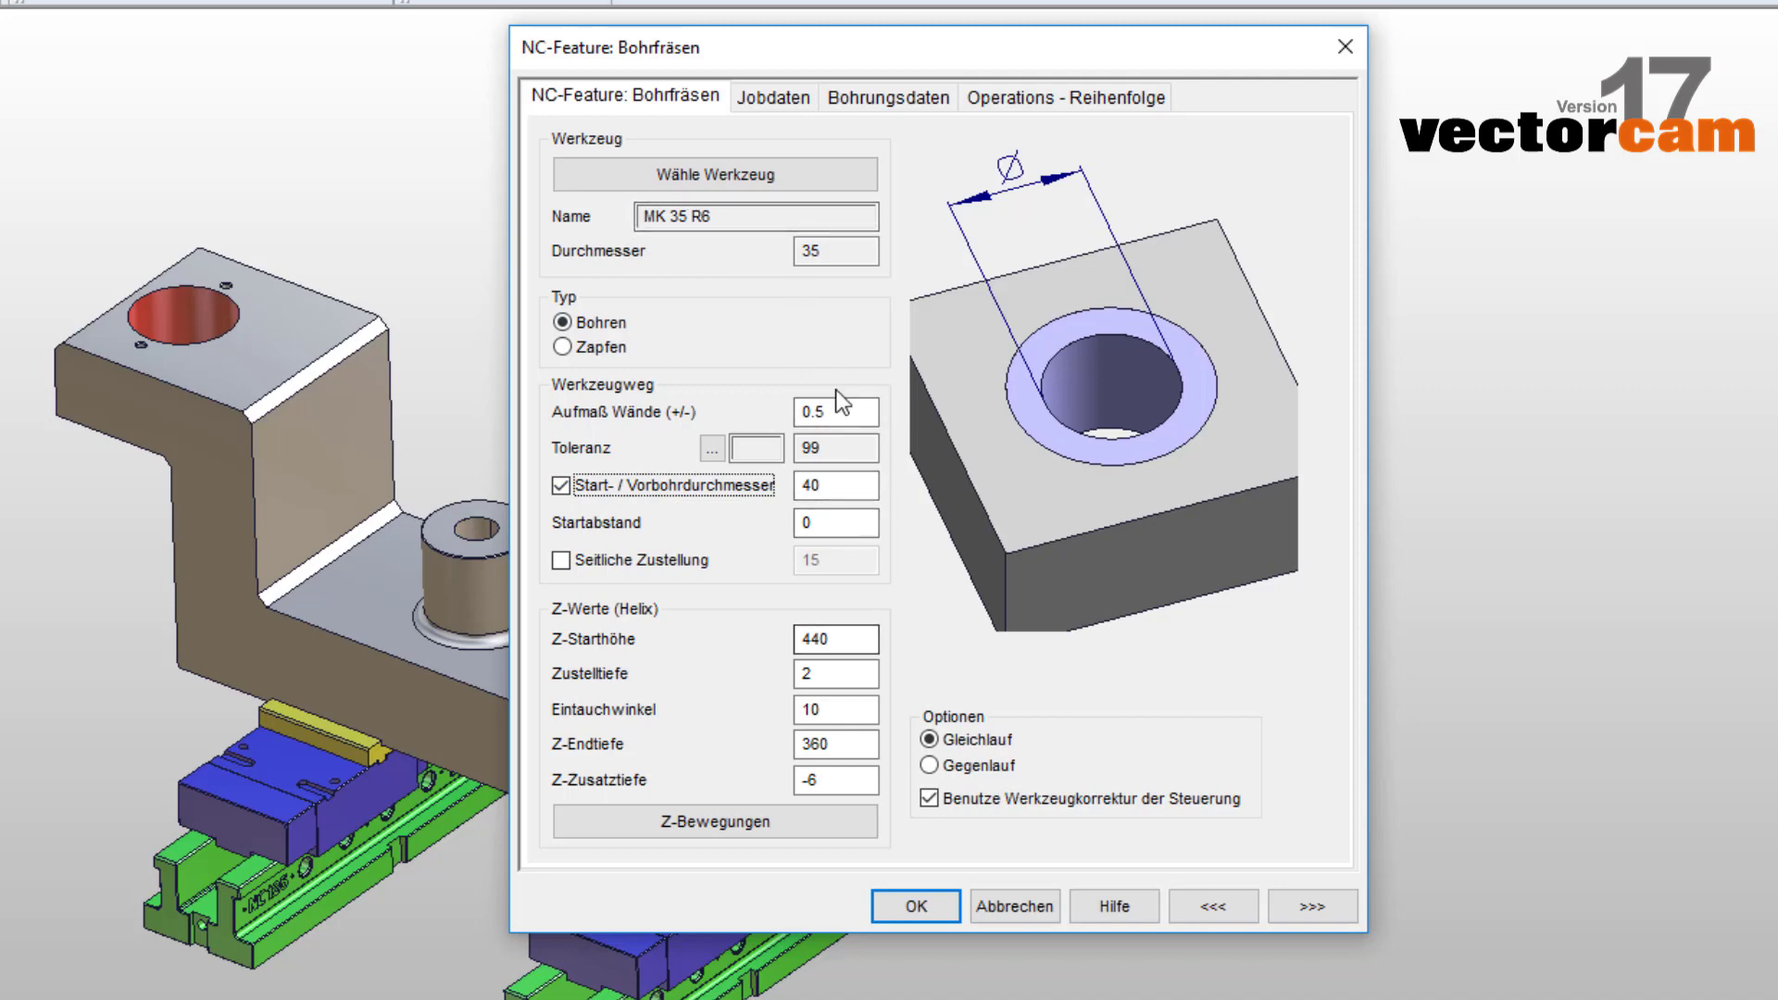
{"action": "left_click", "coordinate": [561, 561]}
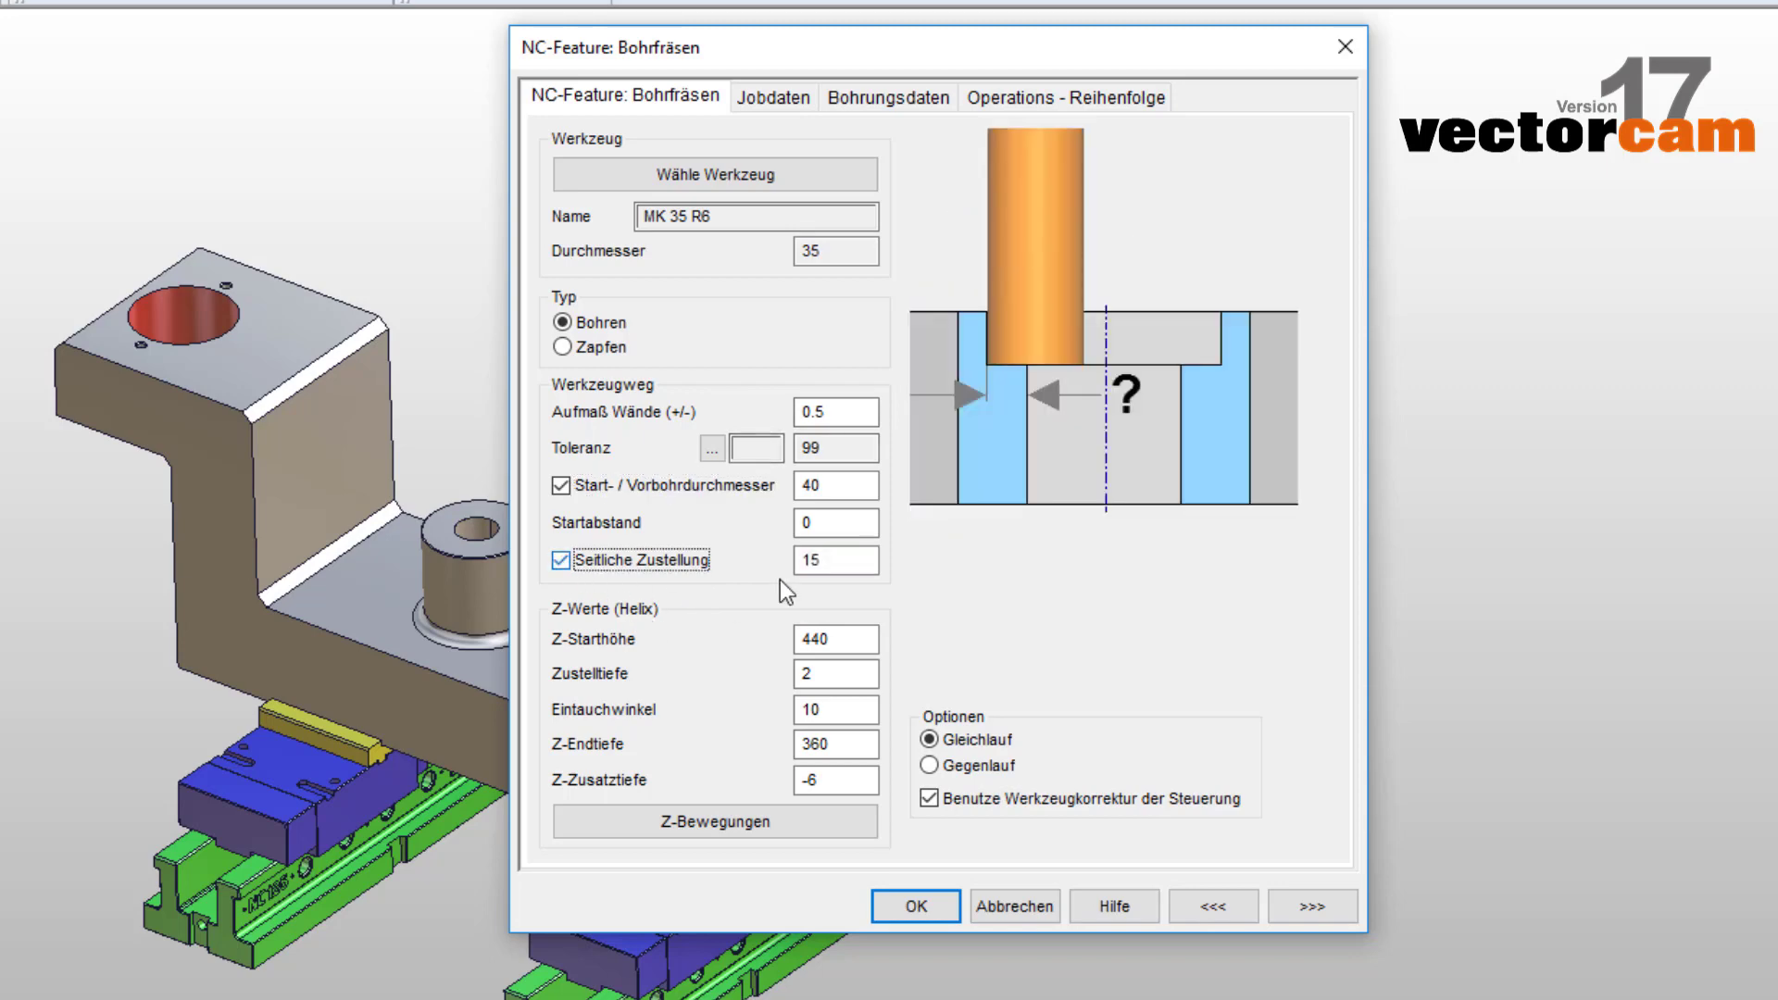
{"action": "left_click", "coordinate": [835, 562]}
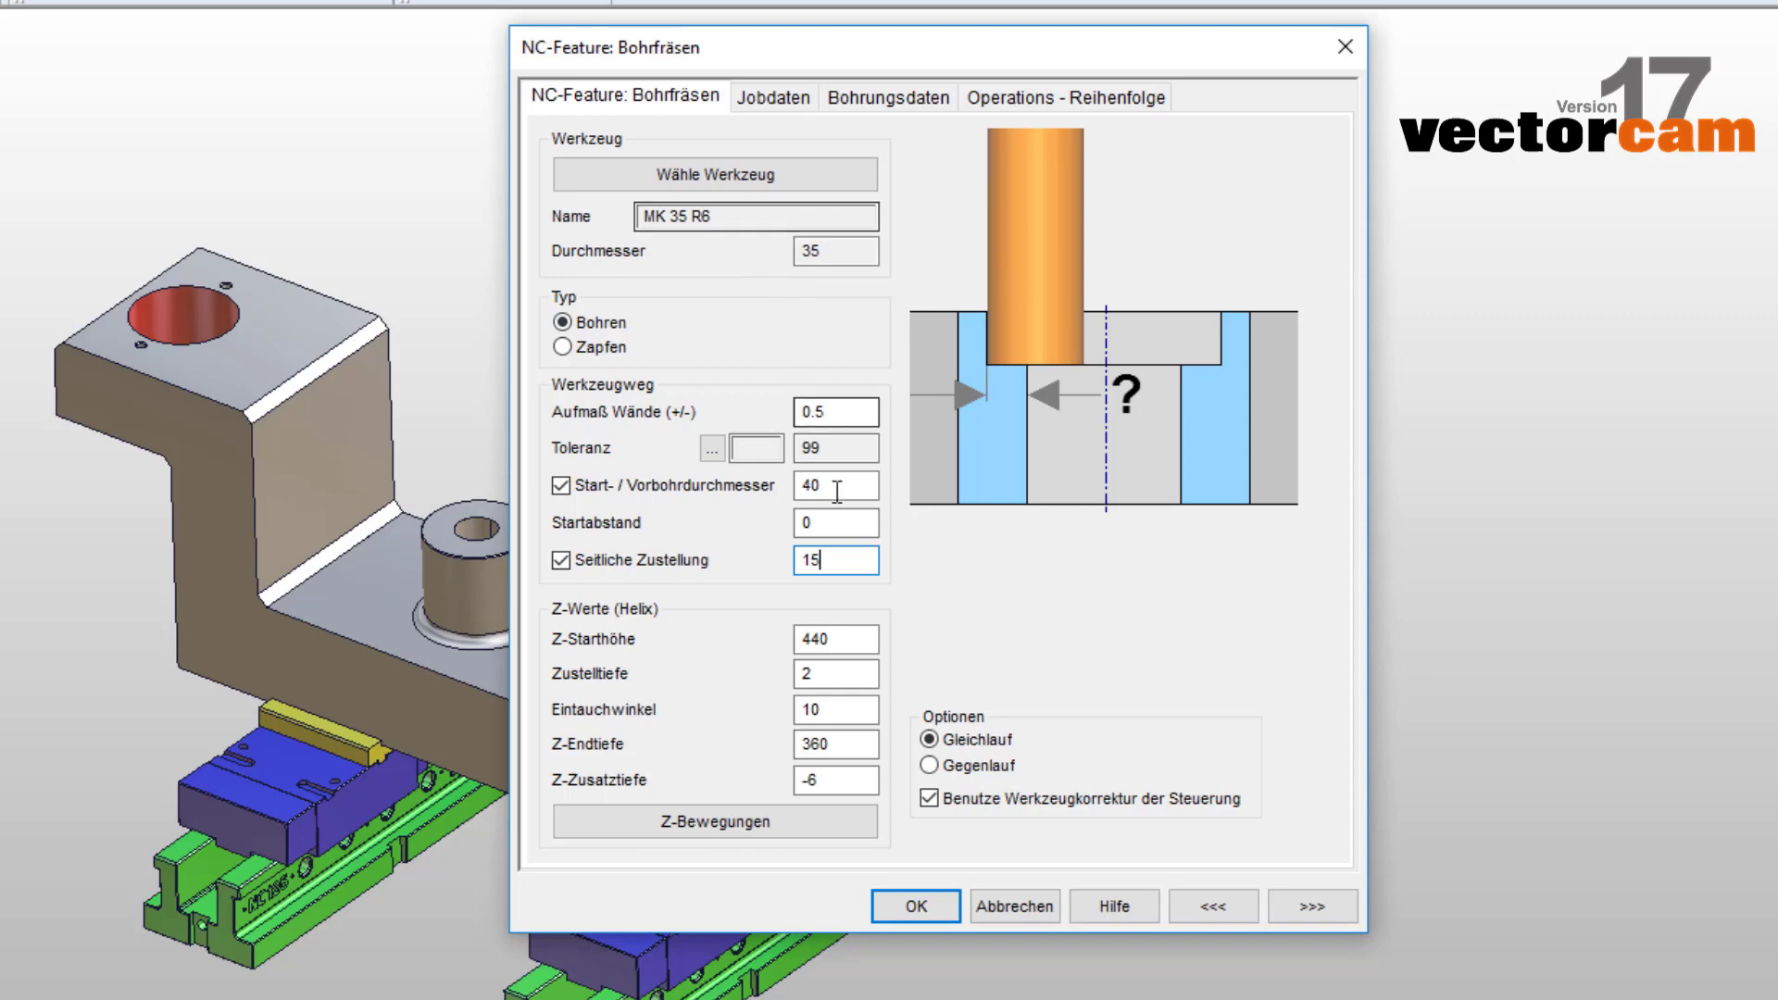
{"action": "left_click", "coordinate": [864, 485]}
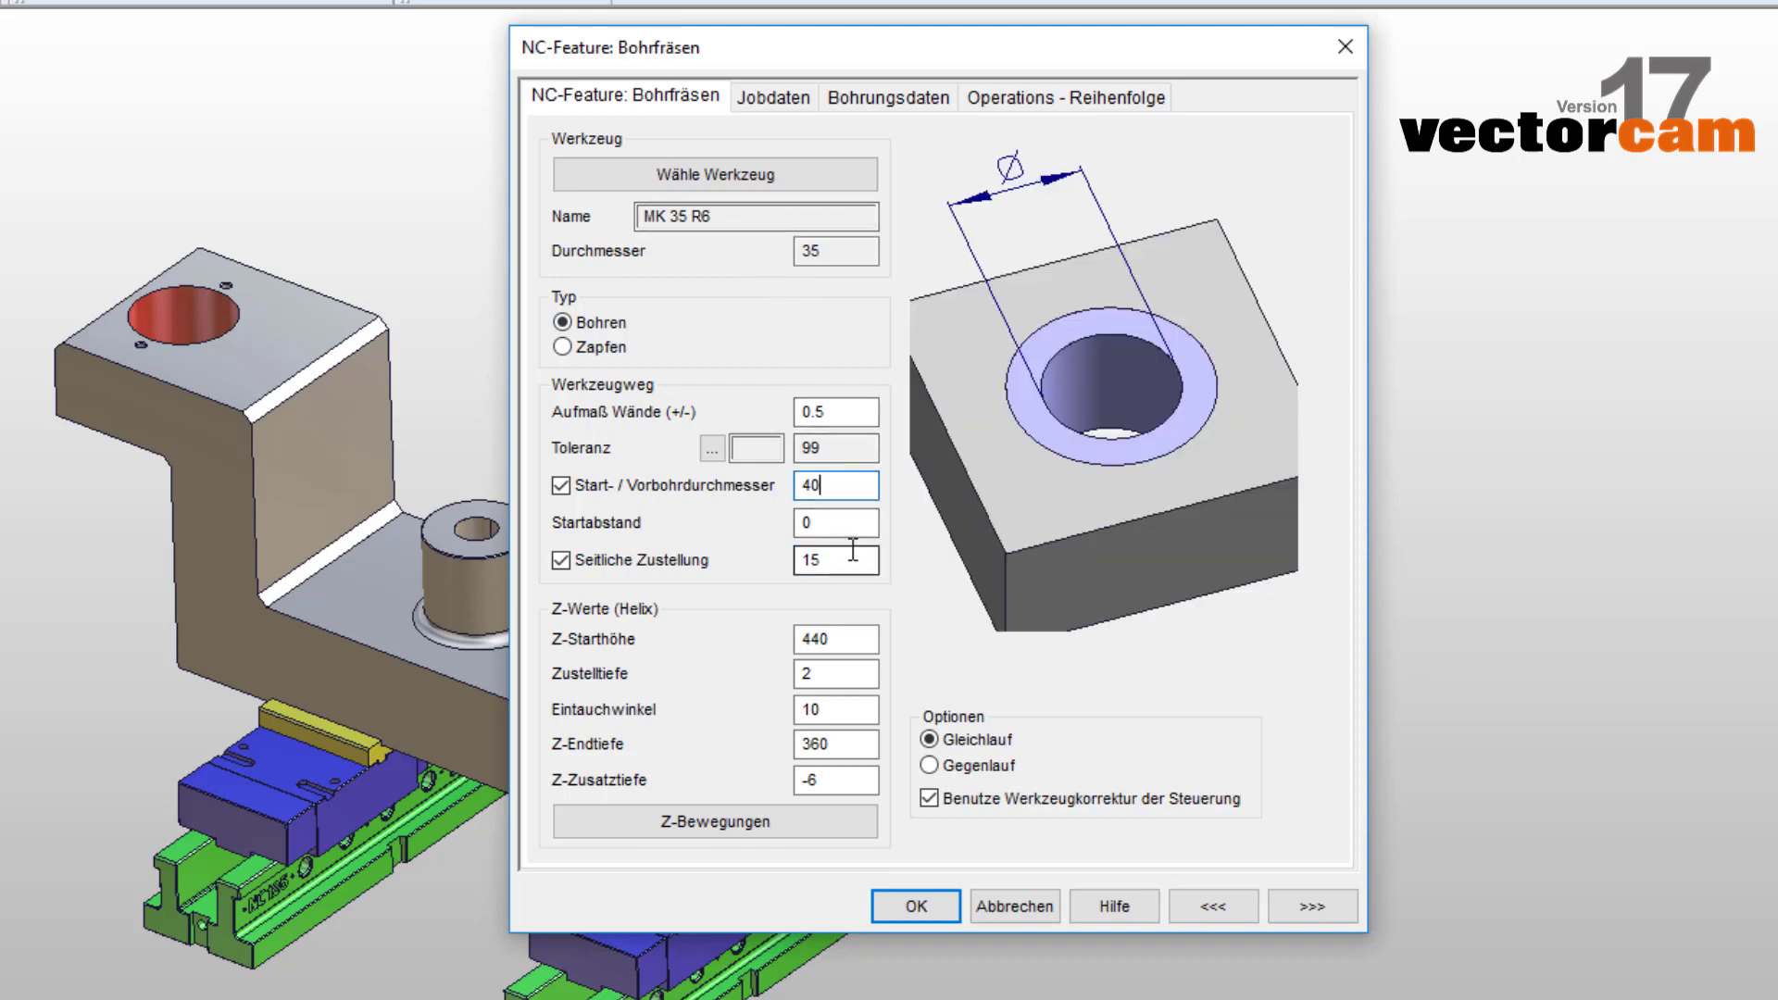
{"action": "left_click", "coordinate": [856, 559]}
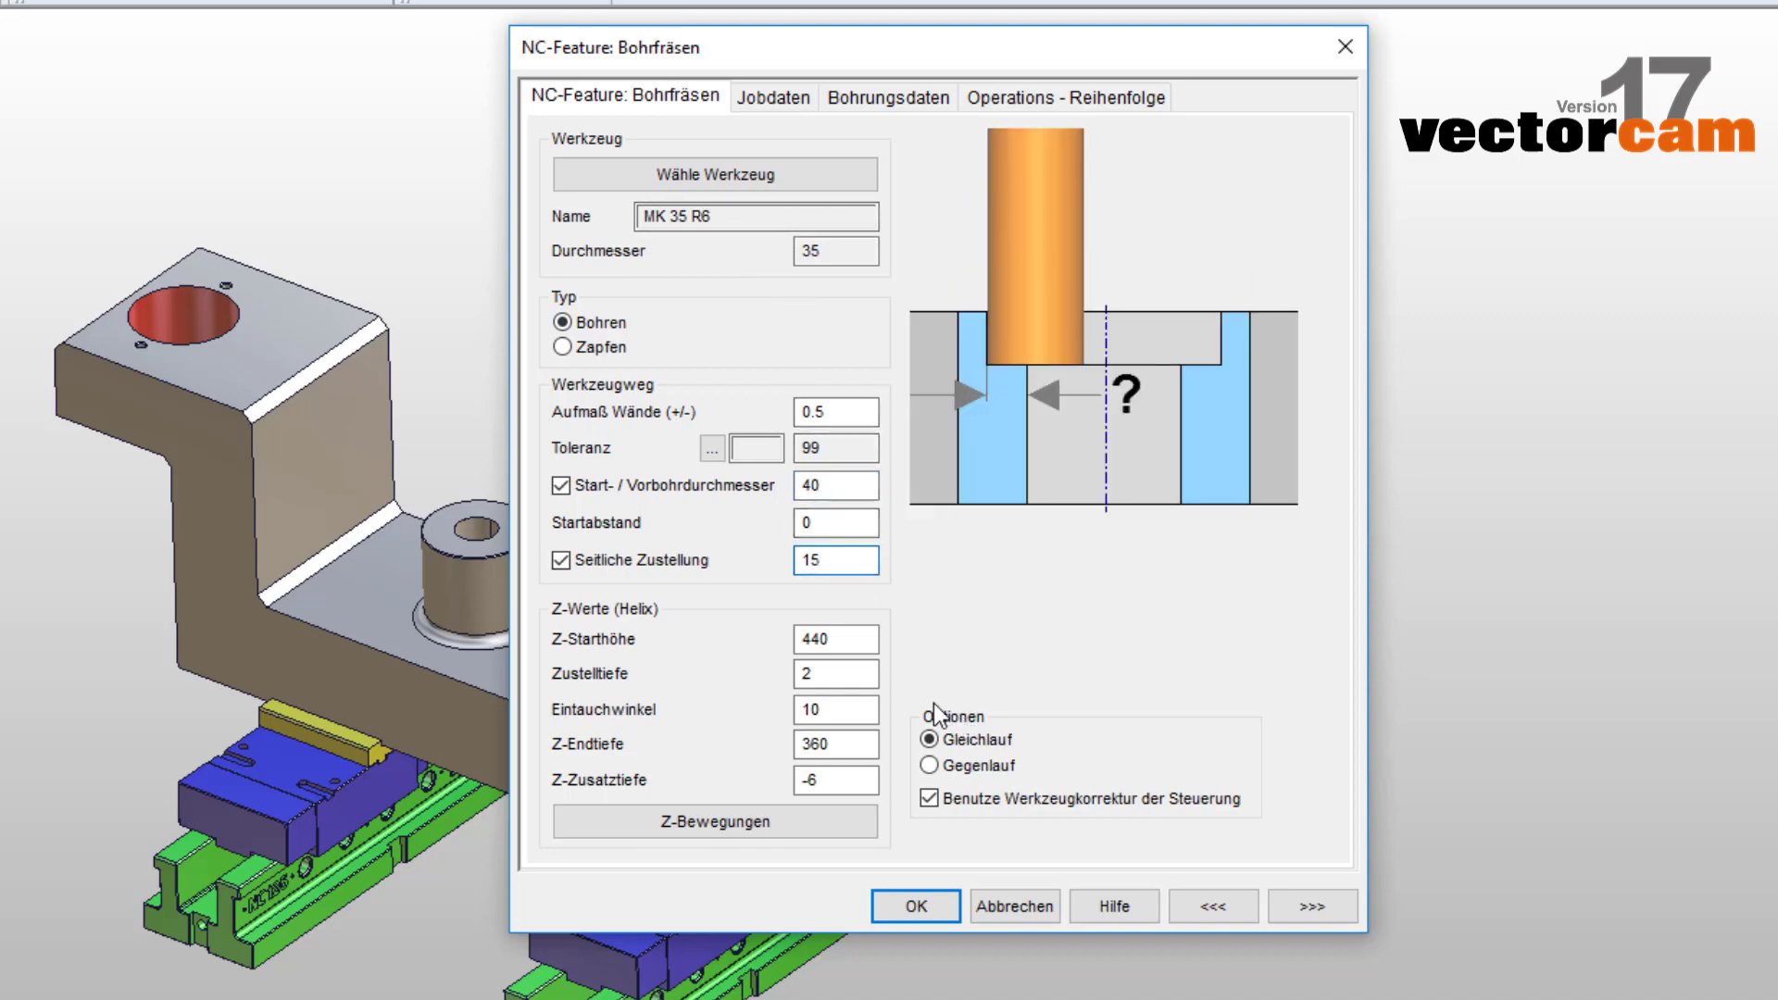
{"action": "key", "text": "shift+Home"}
- Check the helix values: Z start 440, final depth 360, stepdown 2, extra depth -6
{"action": "left_click", "coordinate": [853, 640]}
{"action": "left_click", "coordinate": [854, 743]}
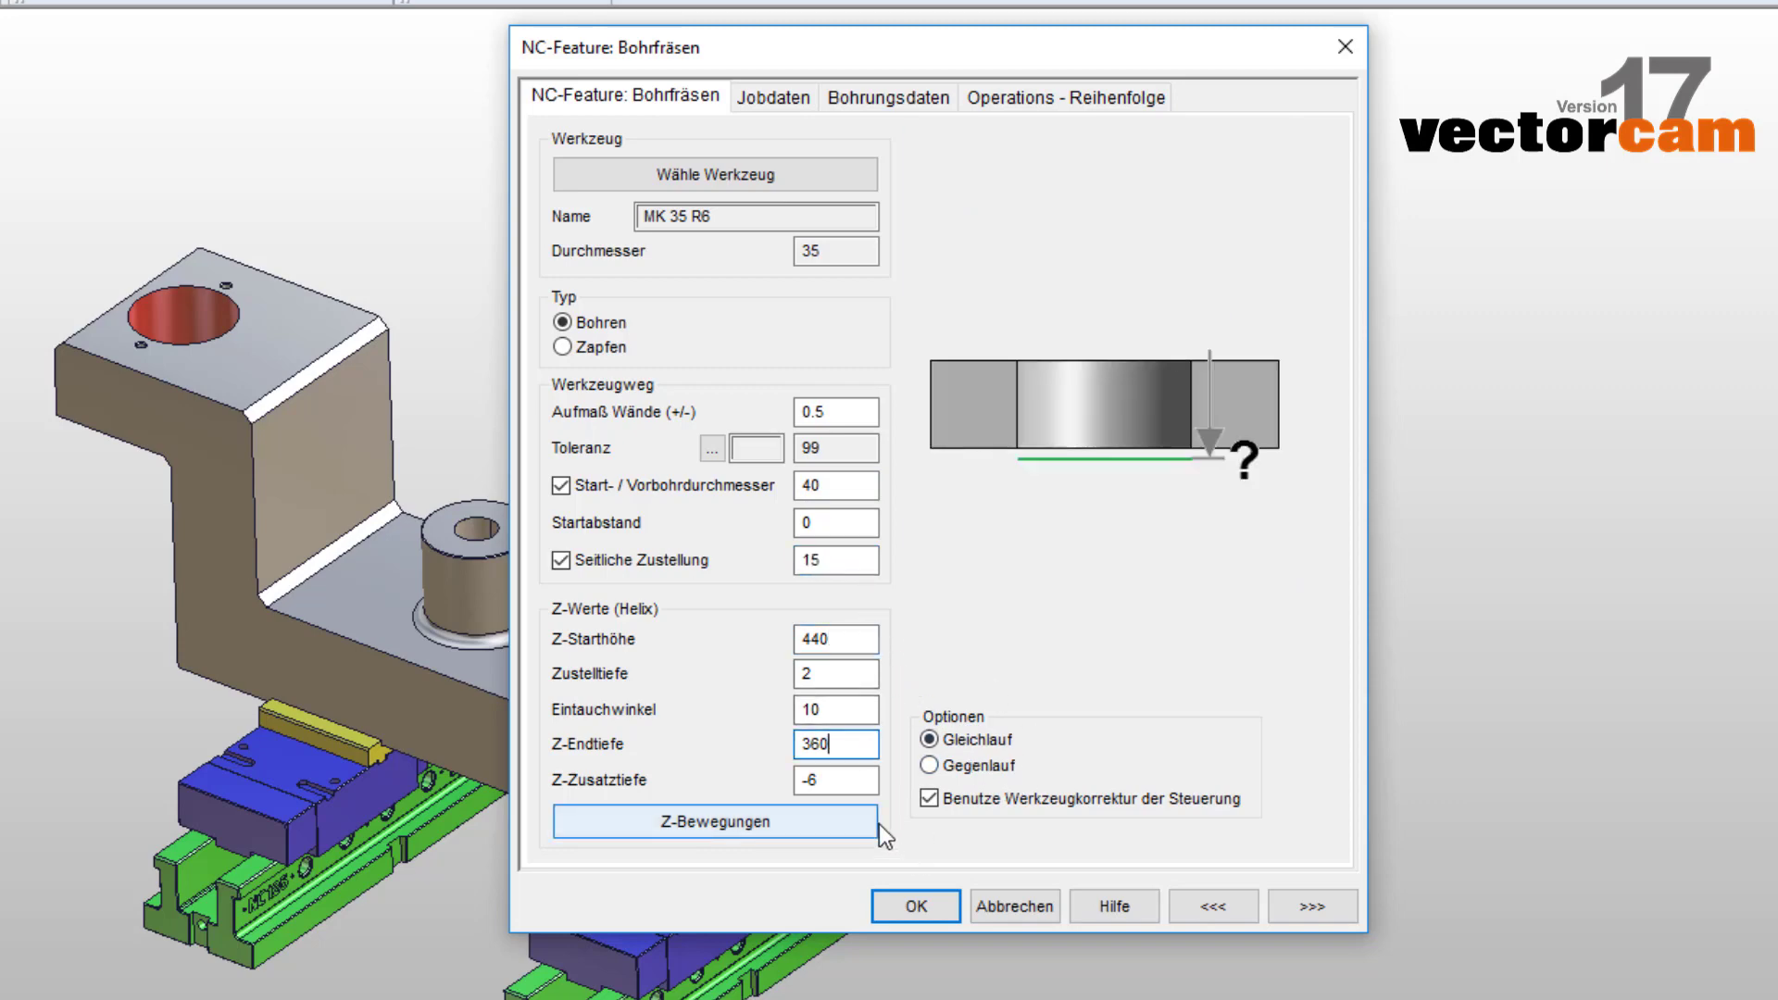
{"action": "left_click", "coordinate": [826, 675]}
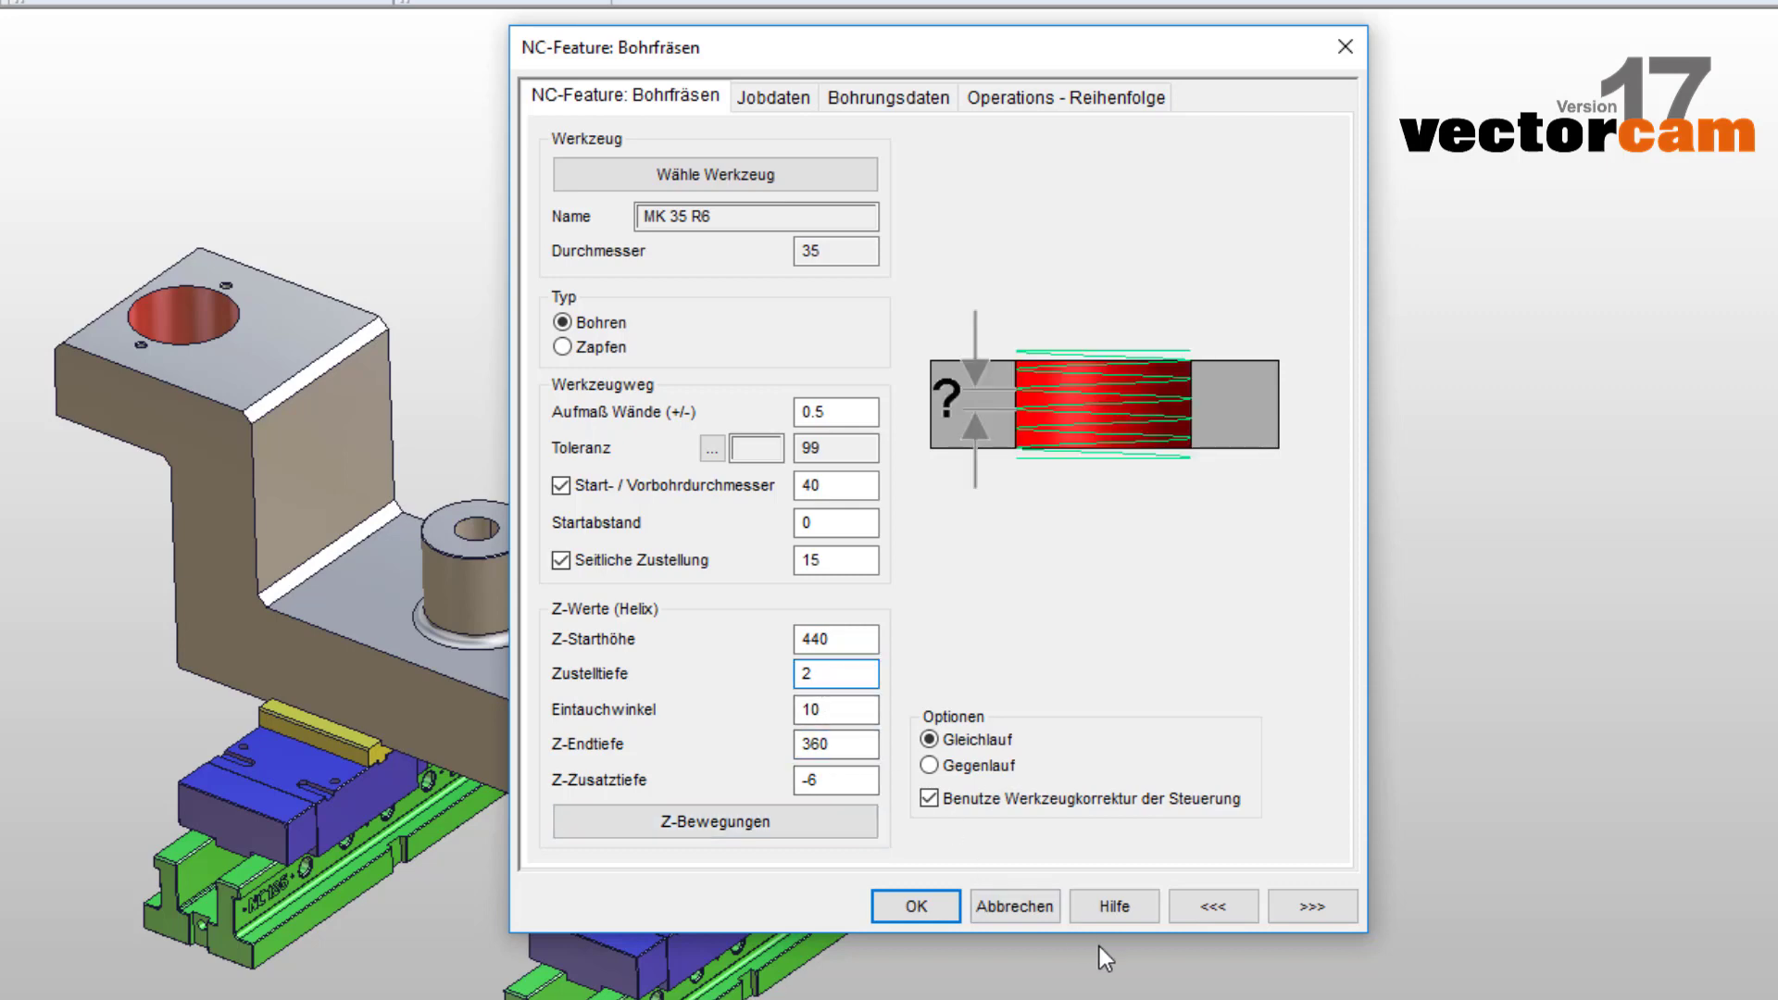
{"action": "left_click", "coordinate": [837, 785]}
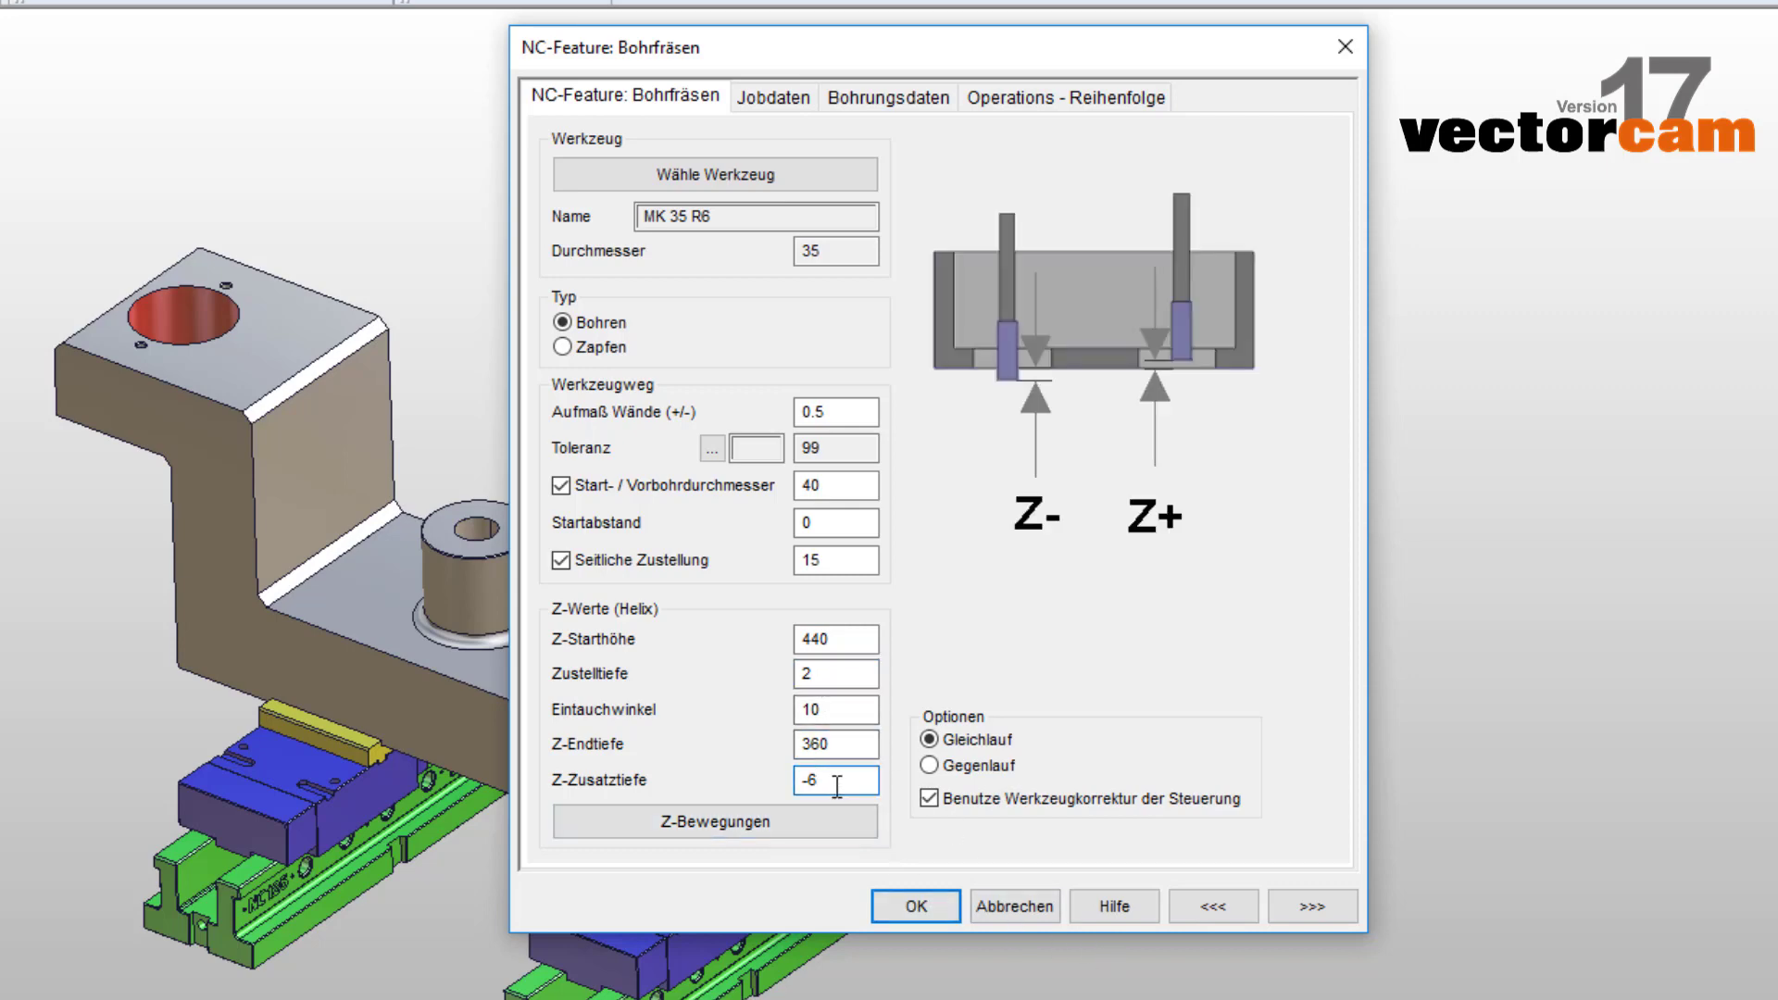
{"action": "left_click_drag", "start_coordinate": [846, 780], "coordinate": [755, 780]}
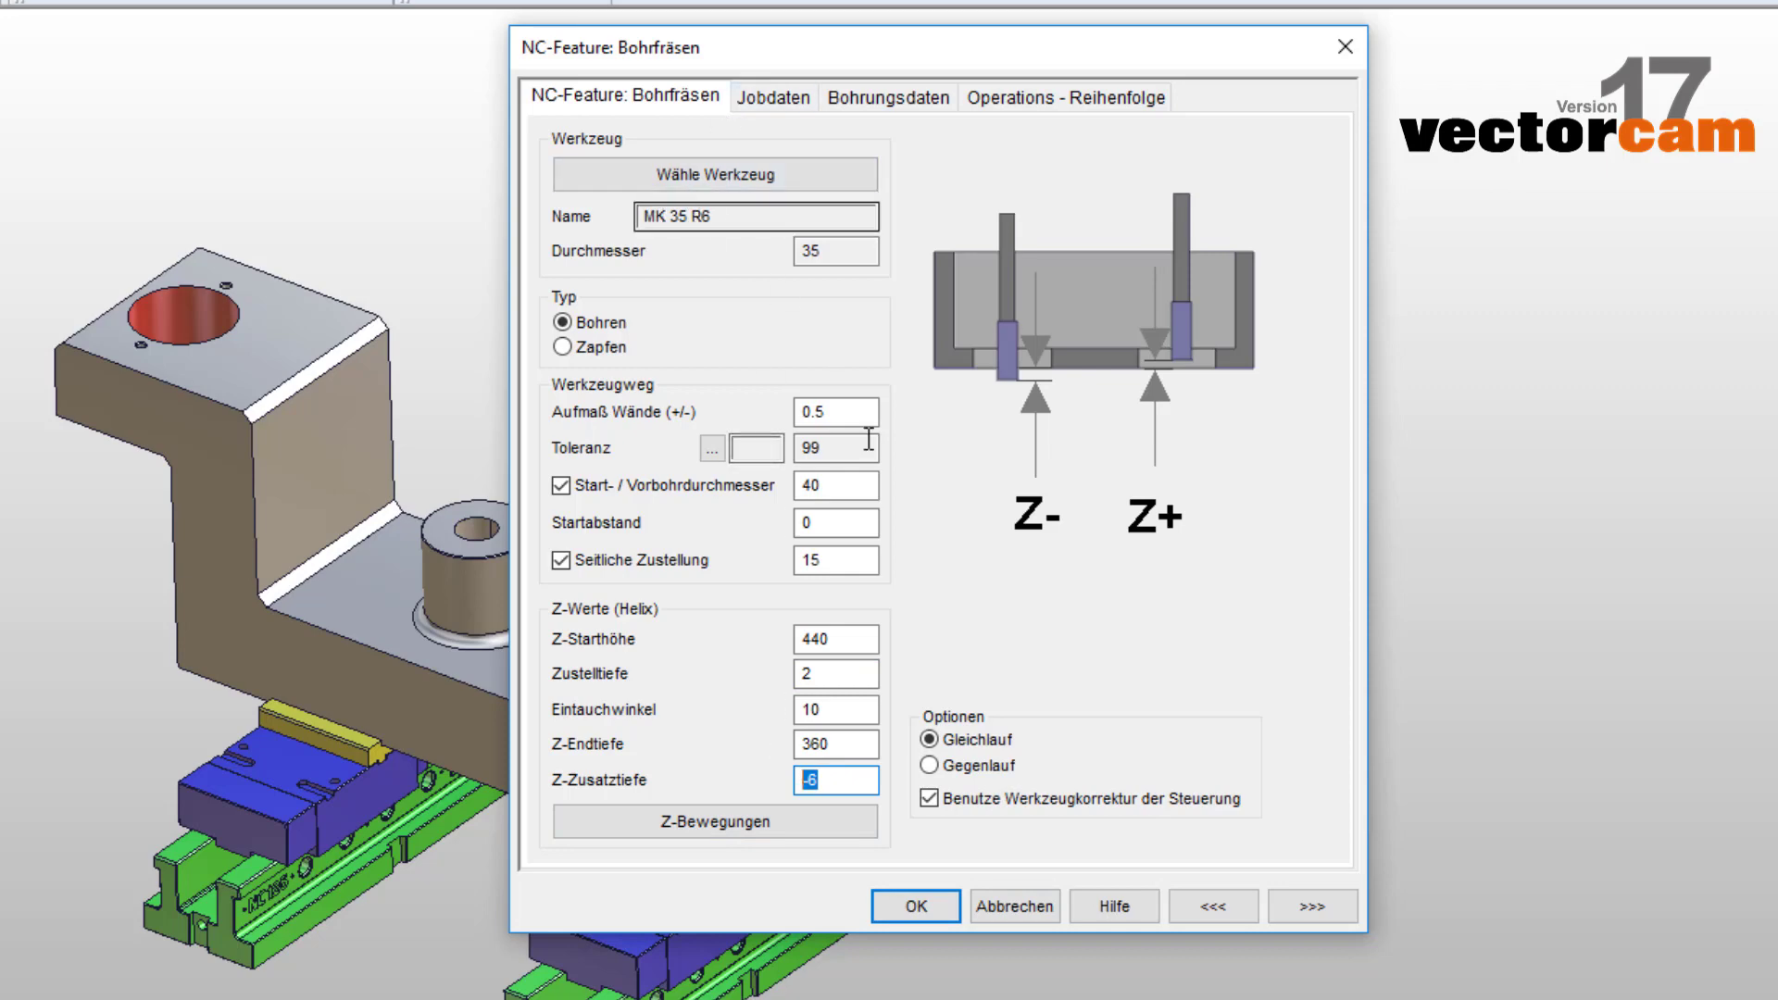
{"action": "left_click", "coordinate": [854, 785]}
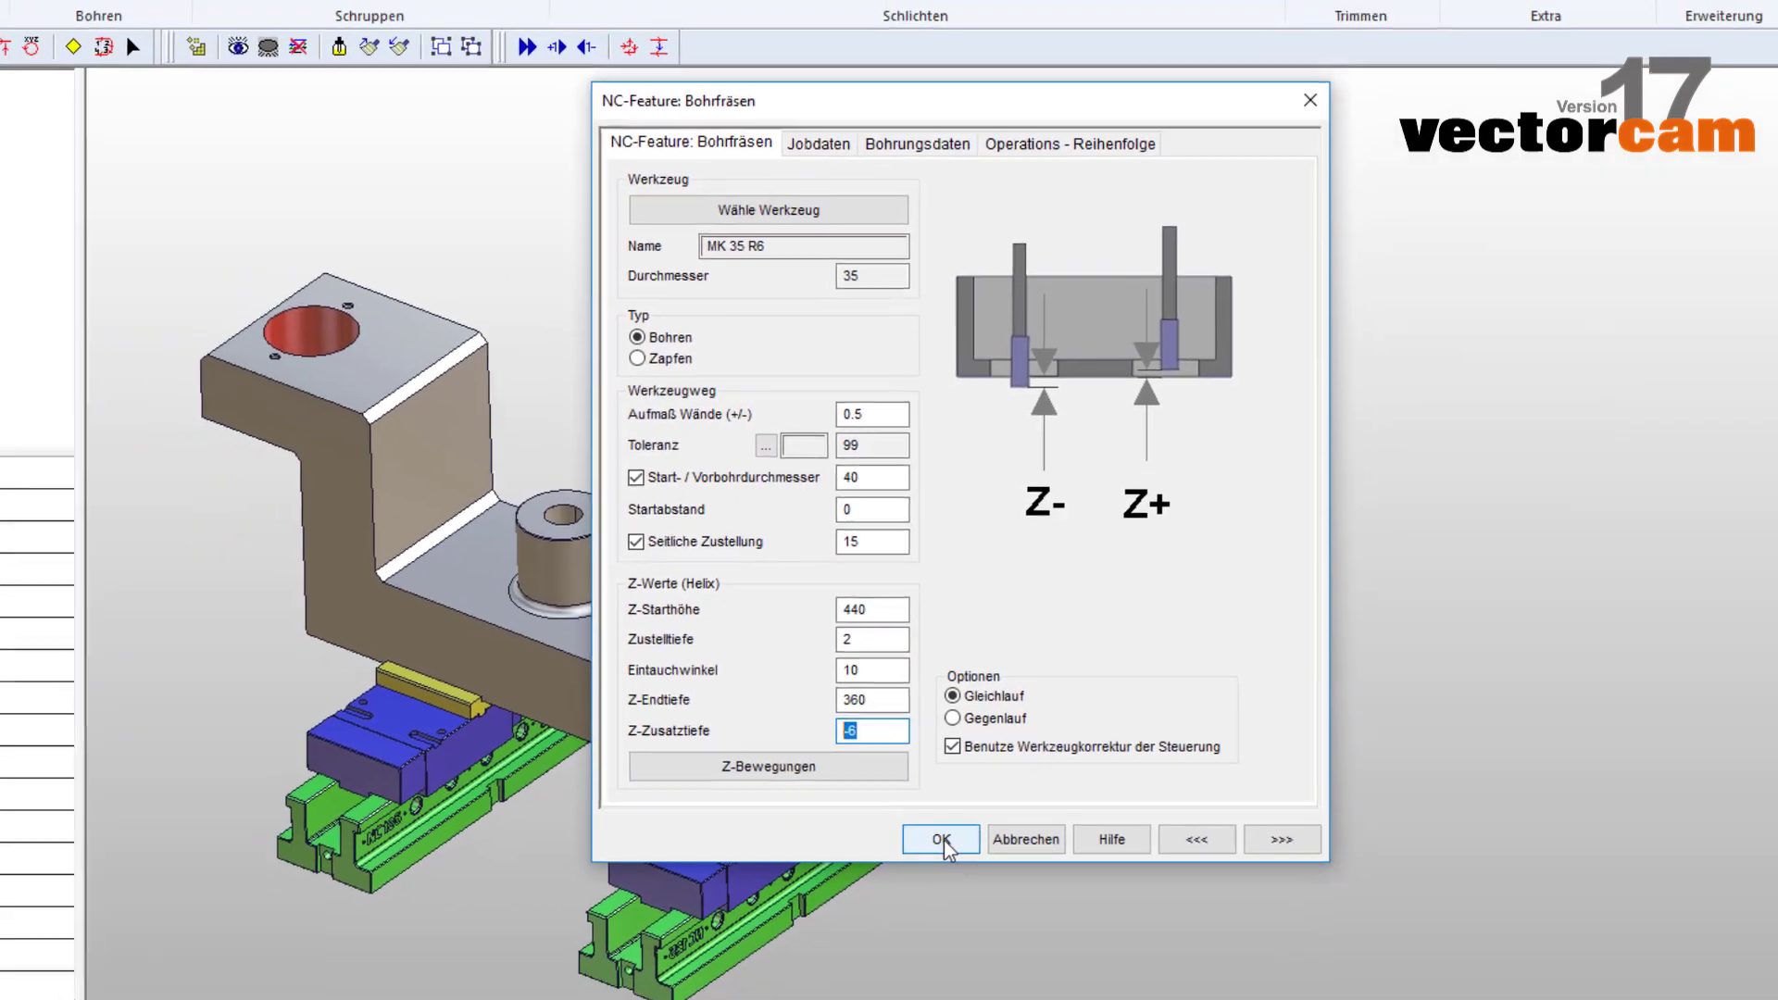
{"action": "left_click", "coordinate": [931, 866]}
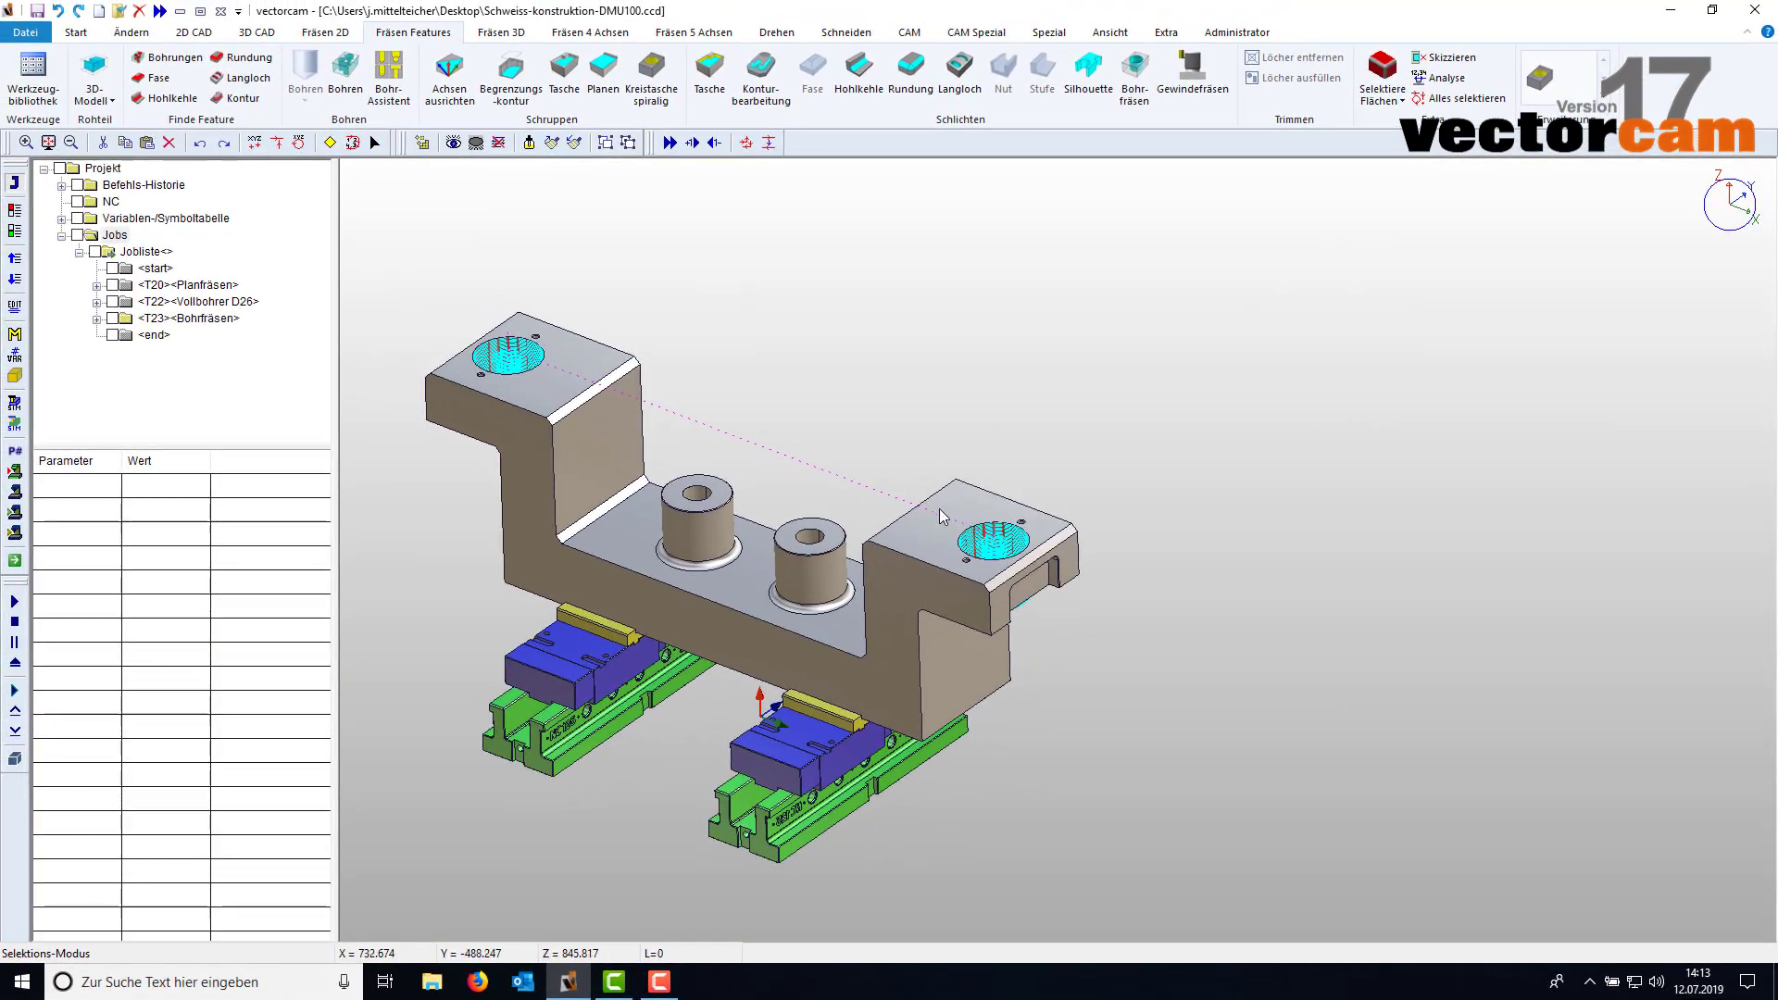
{"action": "scroll", "coordinate": [990, 537], "scroll_direction": "up", "scroll_amount": 5}
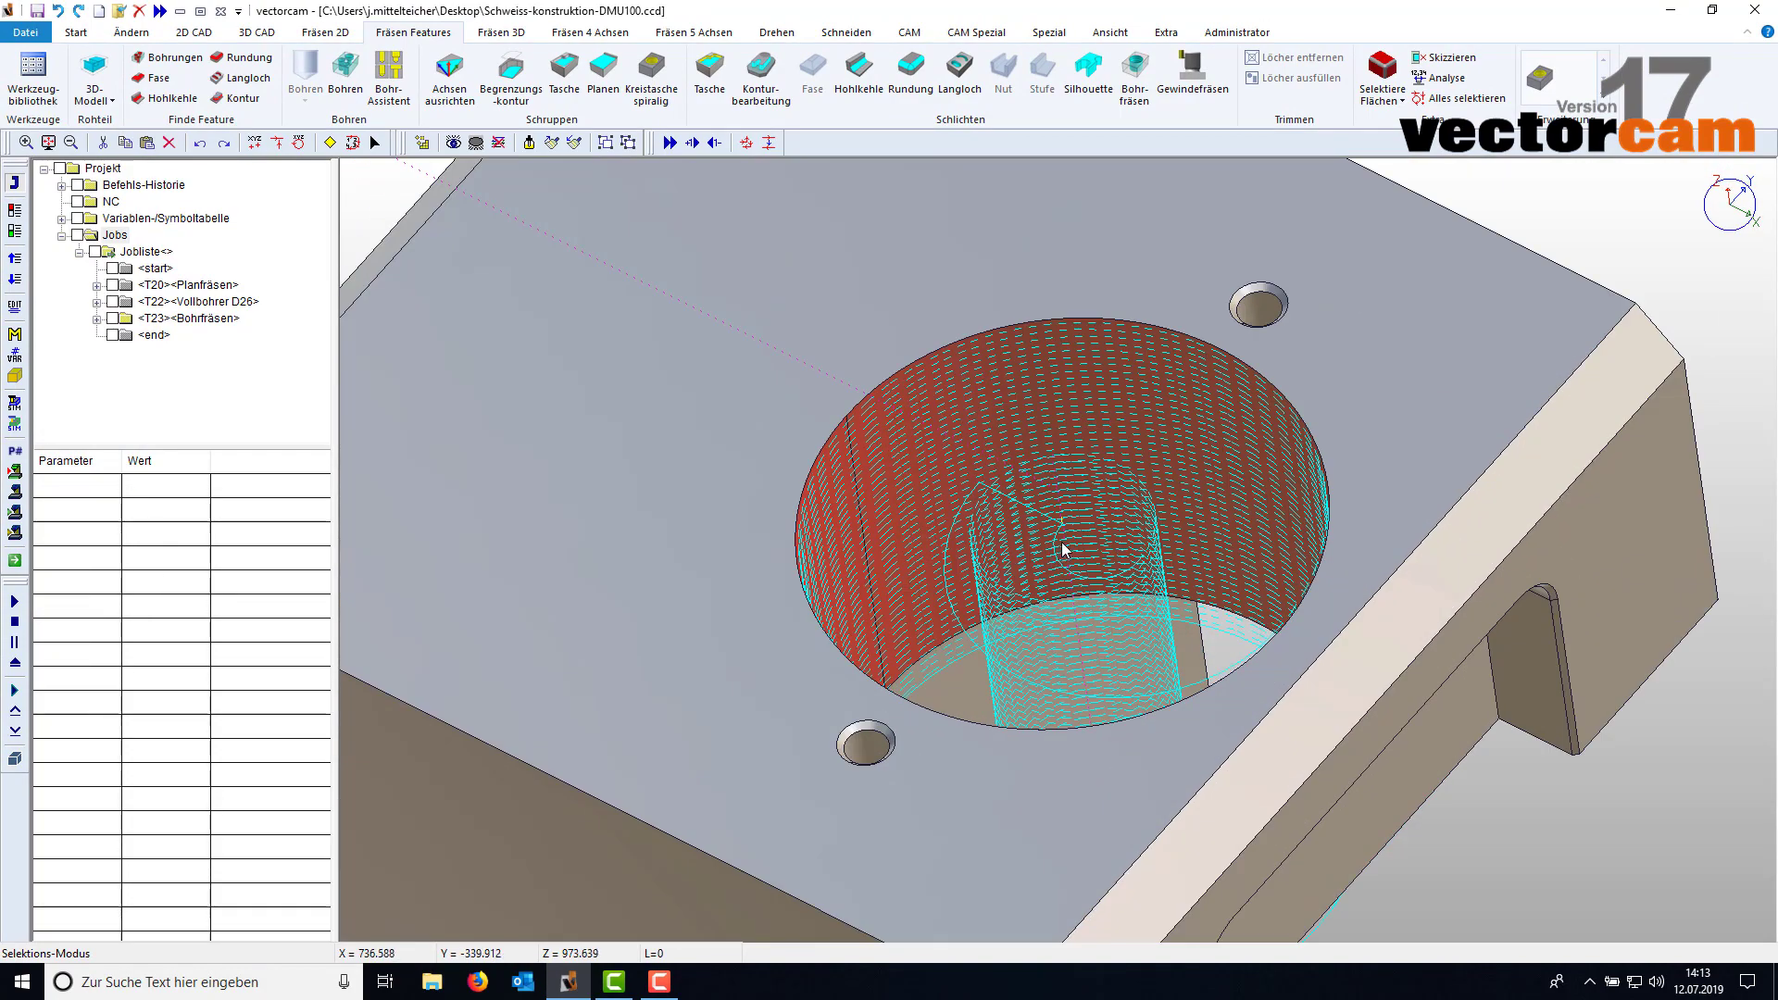
{"action": "scroll", "coordinate": [1065, 546], "scroll_direction": "up", "scroll_amount": 1}
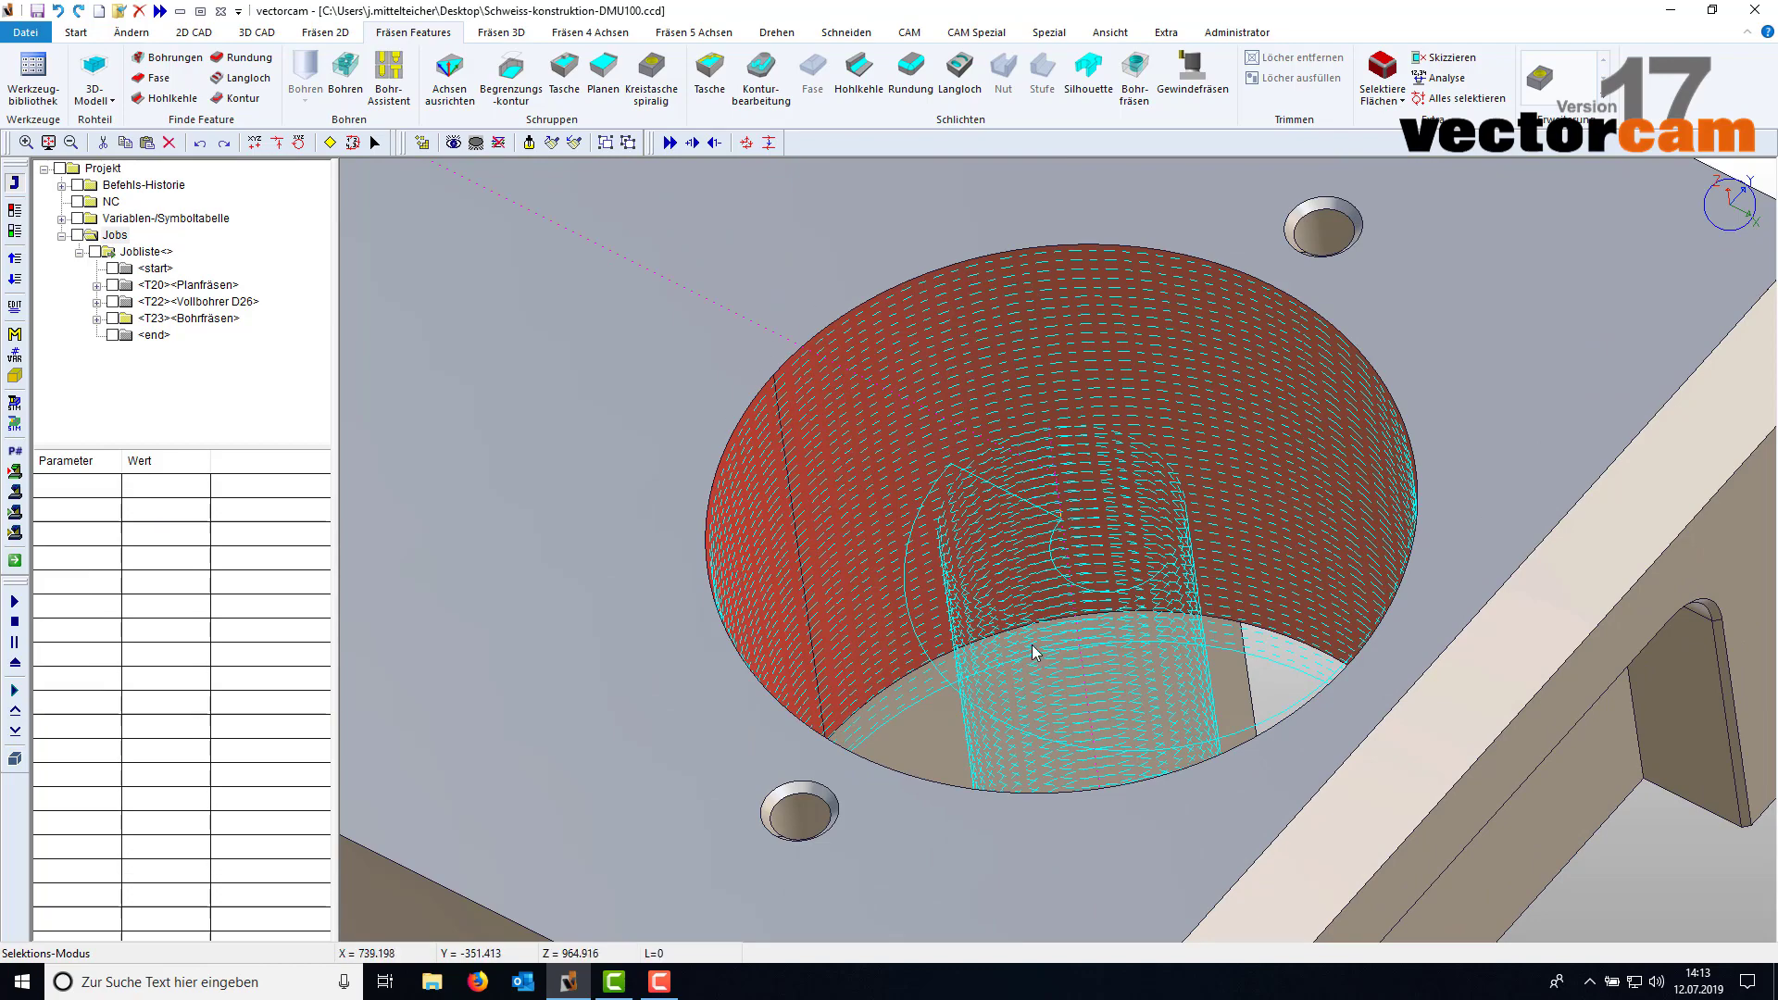
{"action": "scroll", "coordinate": [1034, 652], "scroll_direction": "down", "scroll_amount": 5}
{"action": "scroll", "coordinate": [926, 602], "scroll_direction": "down", "scroll_amount": 2}
{"action": "mouse_move", "coordinate": [790, 614]}
{"action": "middle_mouse_down"}
{"action": "mouse_move", "coordinate": [845, 570]}
{"action": "mouse_move", "coordinate": [988, 670]}
{"action": "middle_mouse_up"}
{"action": "scroll", "coordinate": [981, 501], "scroll_direction": "down", "scroll_amount": 2}
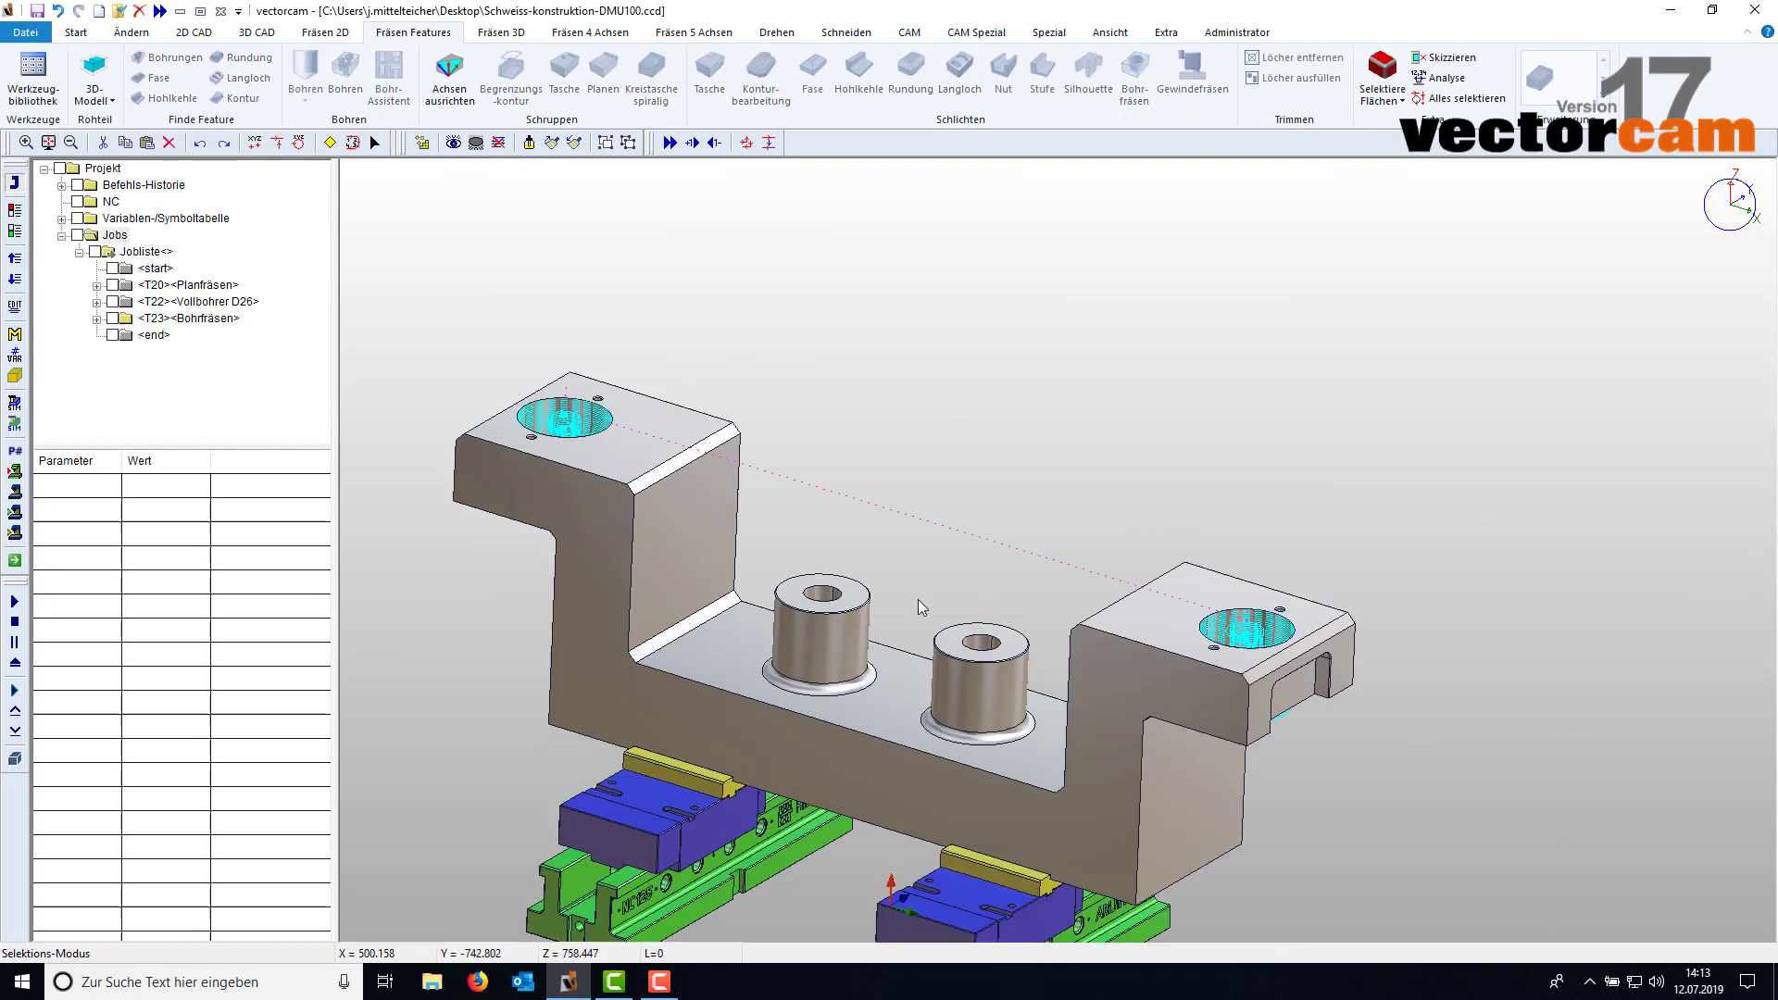
- Select both cylindrical bosses and start a Bohrfräsen feature of type Zapfen
{"action": "left_click", "coordinate": [848, 653]}
{"action": "left_click", "coordinate": [1001, 697]}
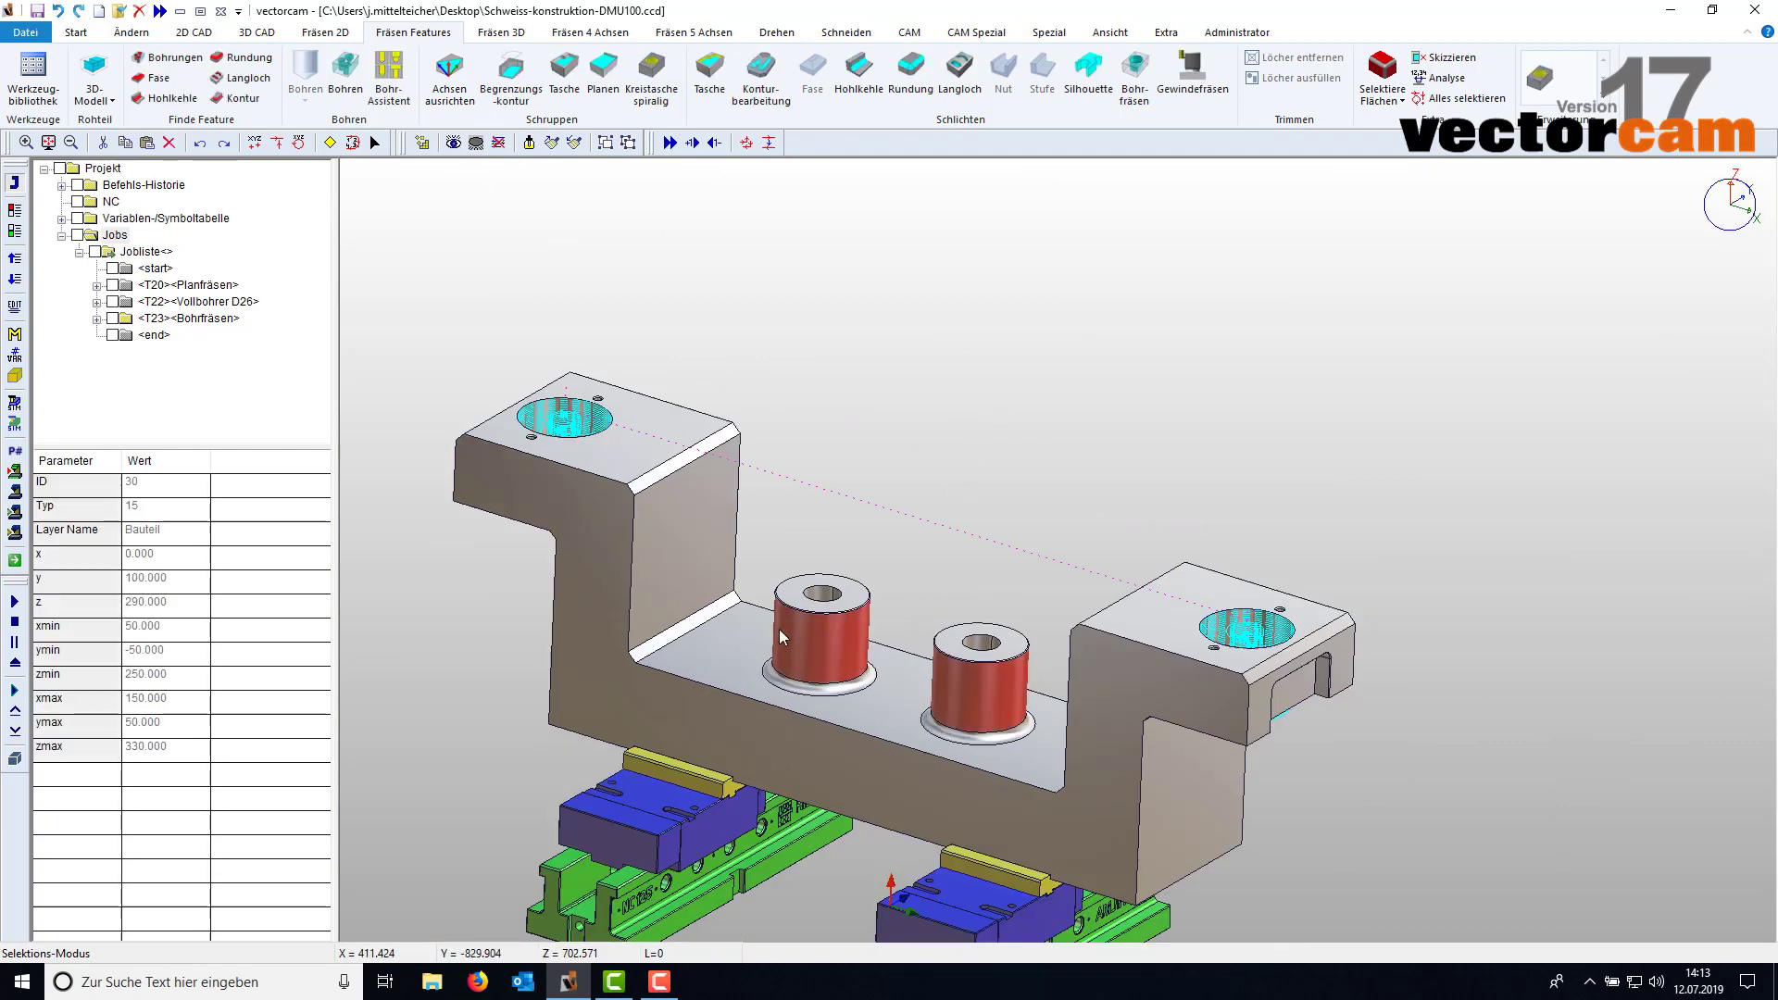
{"action": "left_click", "coordinate": [1134, 91]}
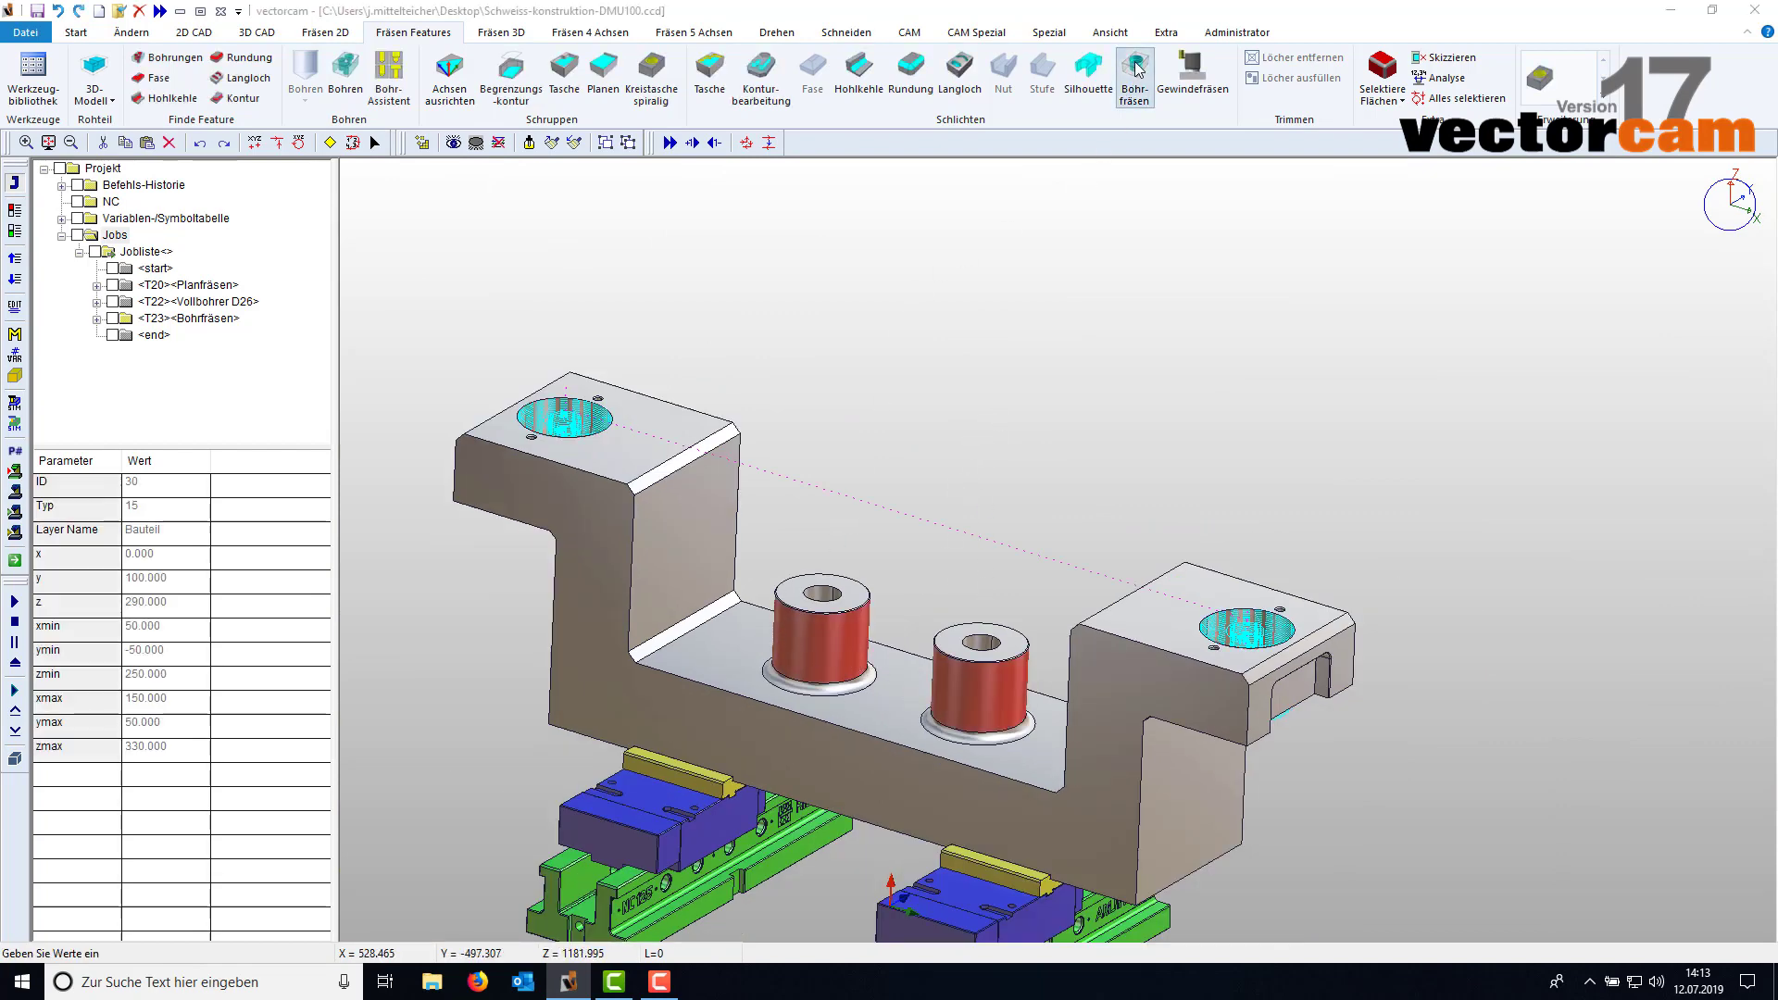
{"action": "left_click", "coordinate": [1204, 108]}
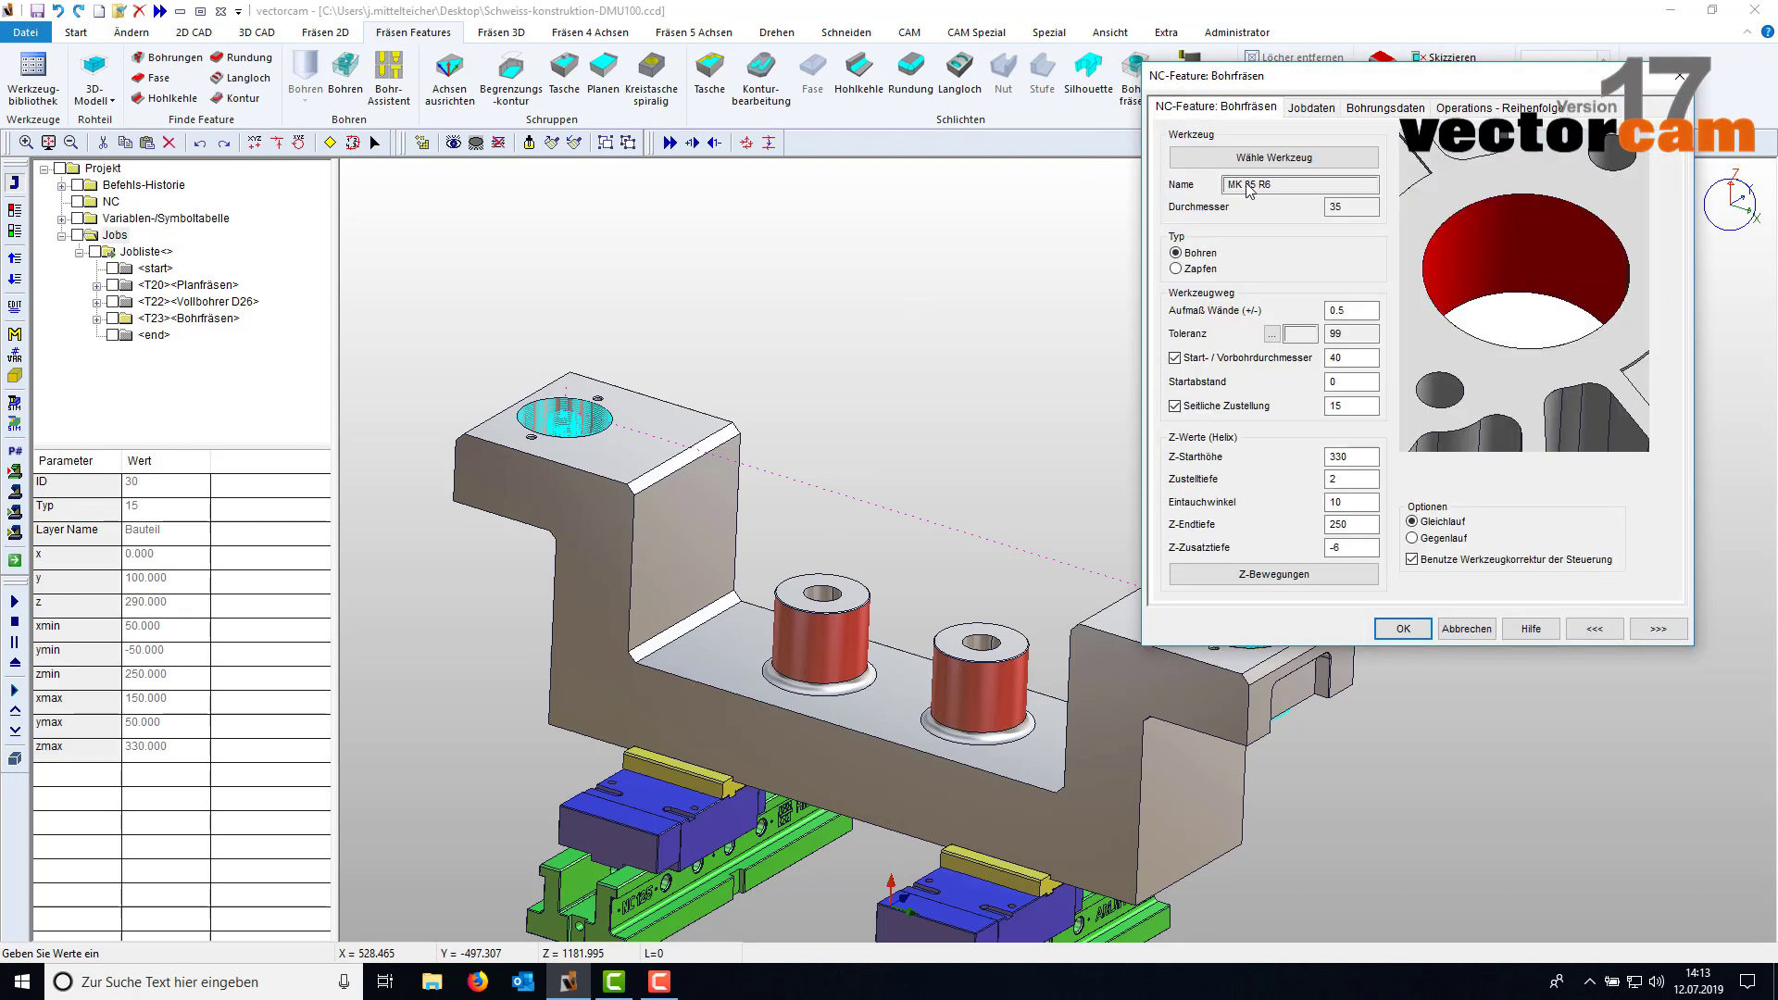
{"action": "left_click", "coordinate": [1176, 269]}
- Set wall allowance 0, disable pre-drill diameter and side stepover, and confirm
{"action": "double_click", "coordinate": [1348, 309]}
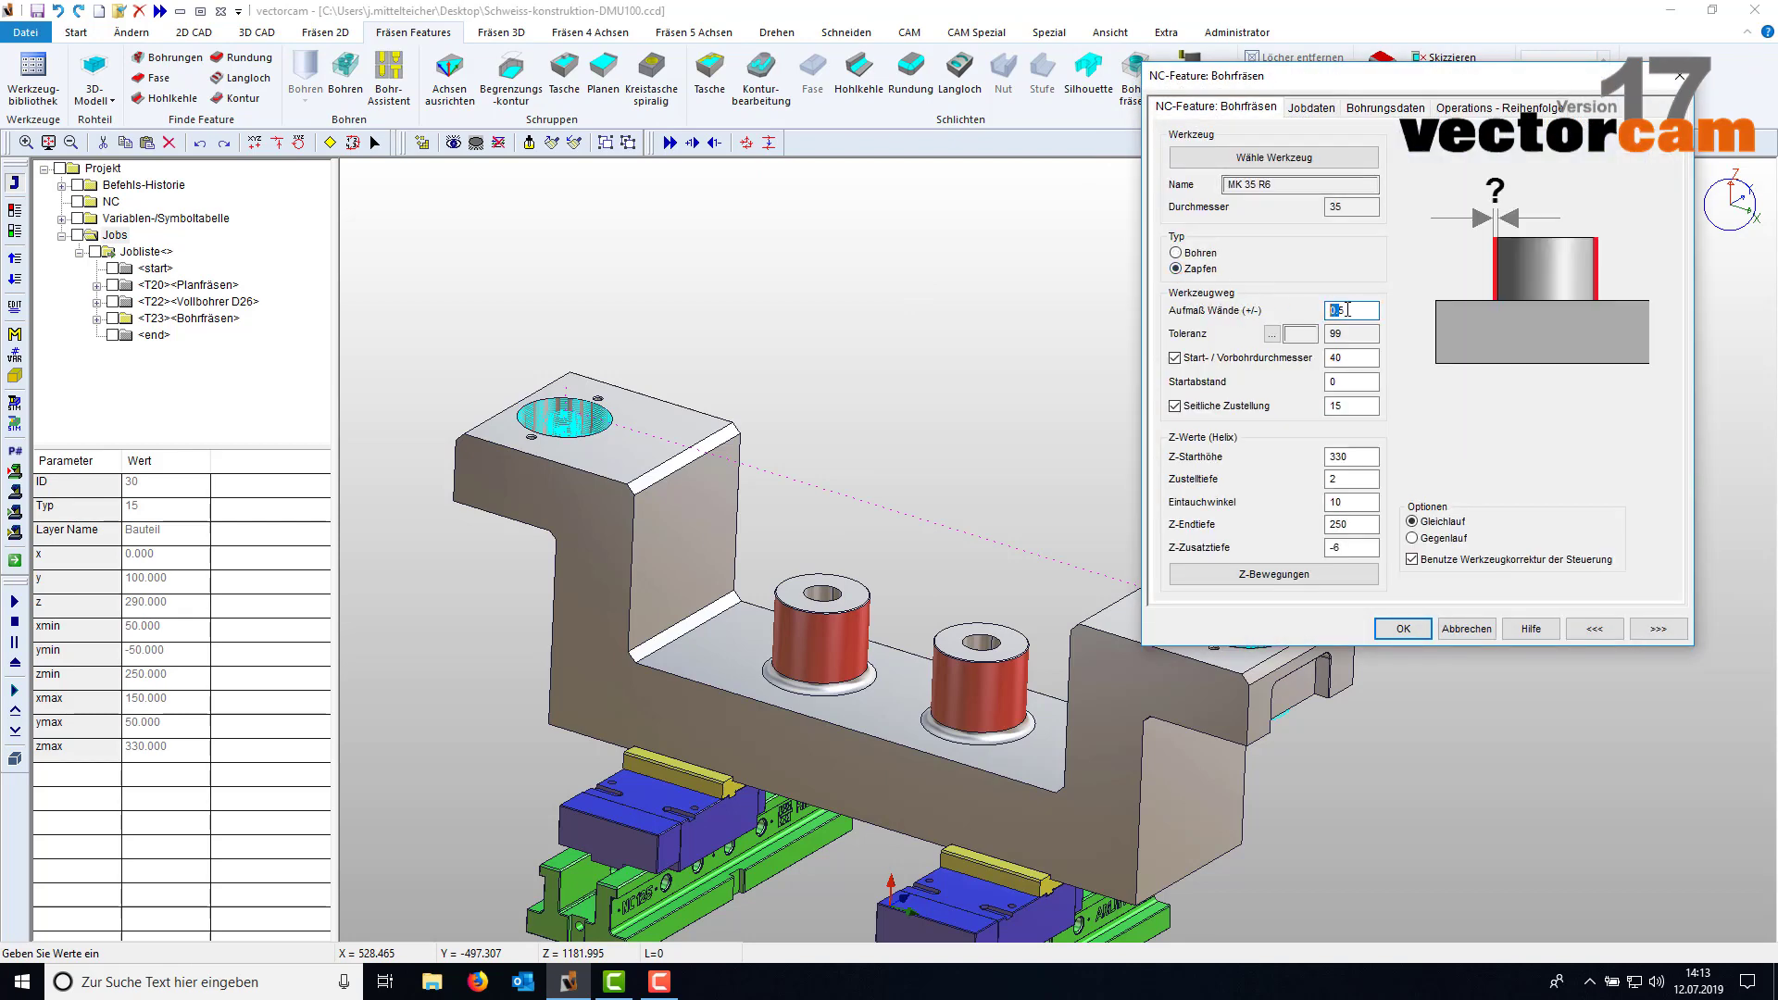
{"action": "type", "text": "0"}
{"action": "key", "text": "Tab"}
{"action": "type", "text": "100"}
{"action": "left_click", "coordinate": [1357, 333]}
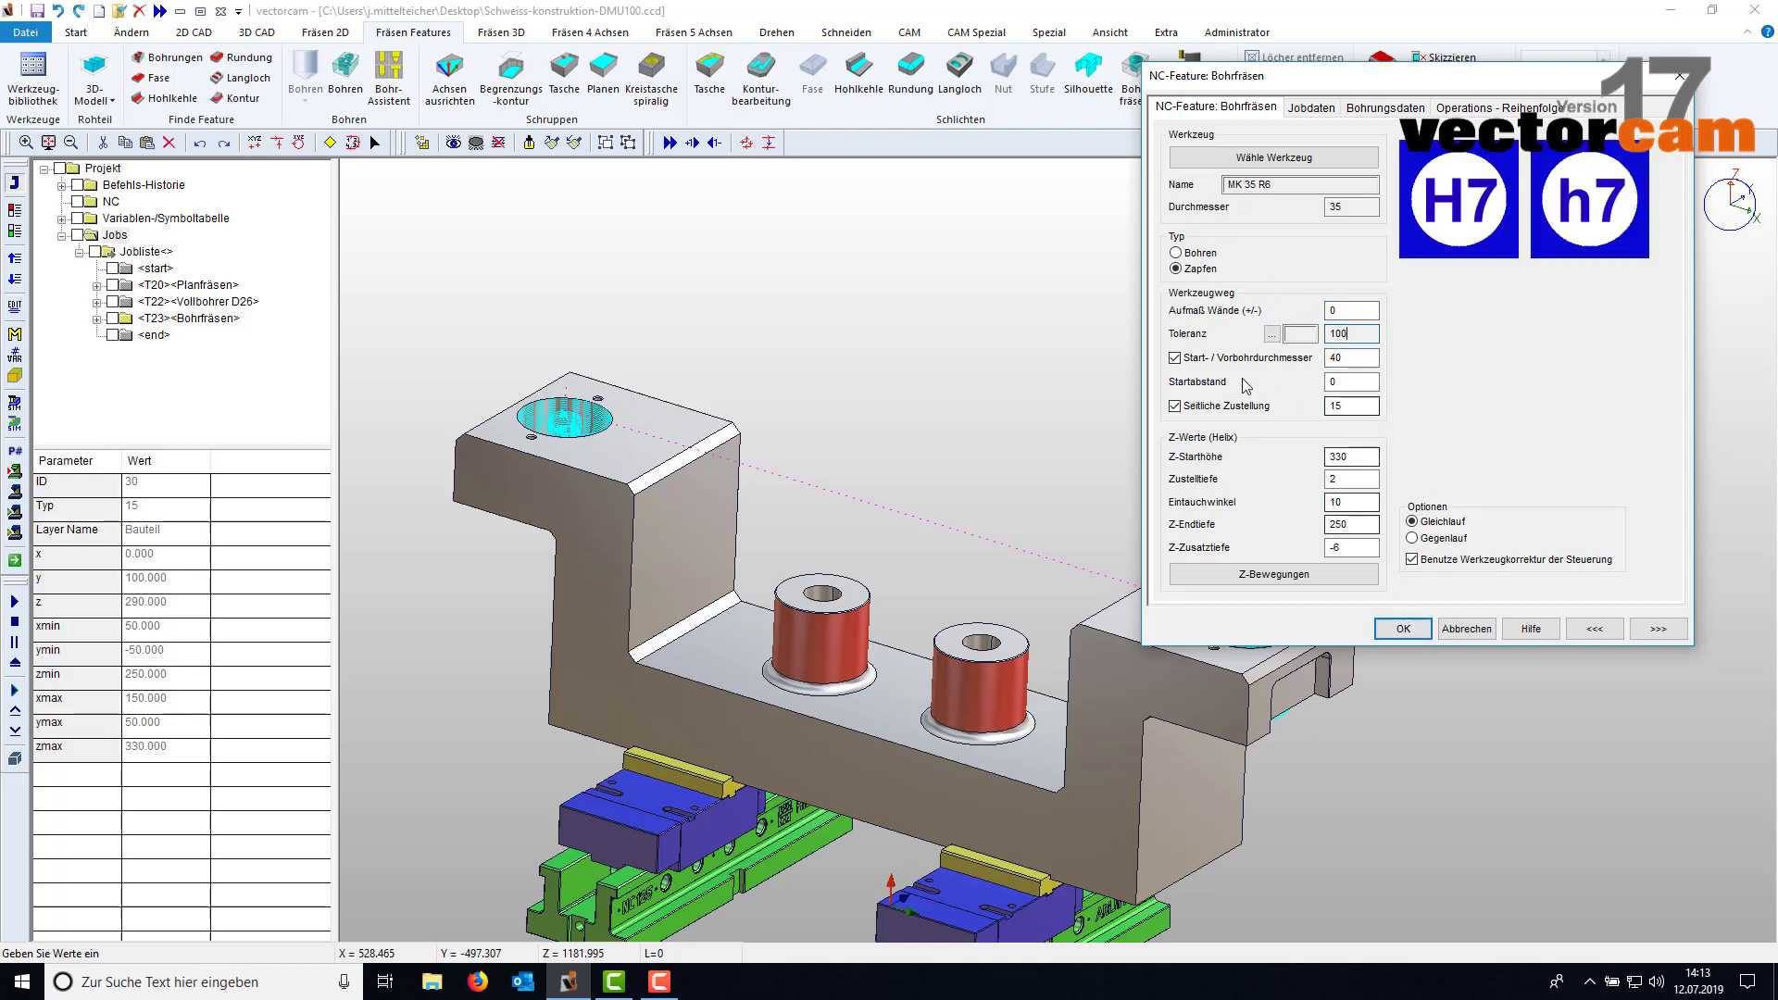
{"action": "left_click", "coordinate": [1182, 359]}
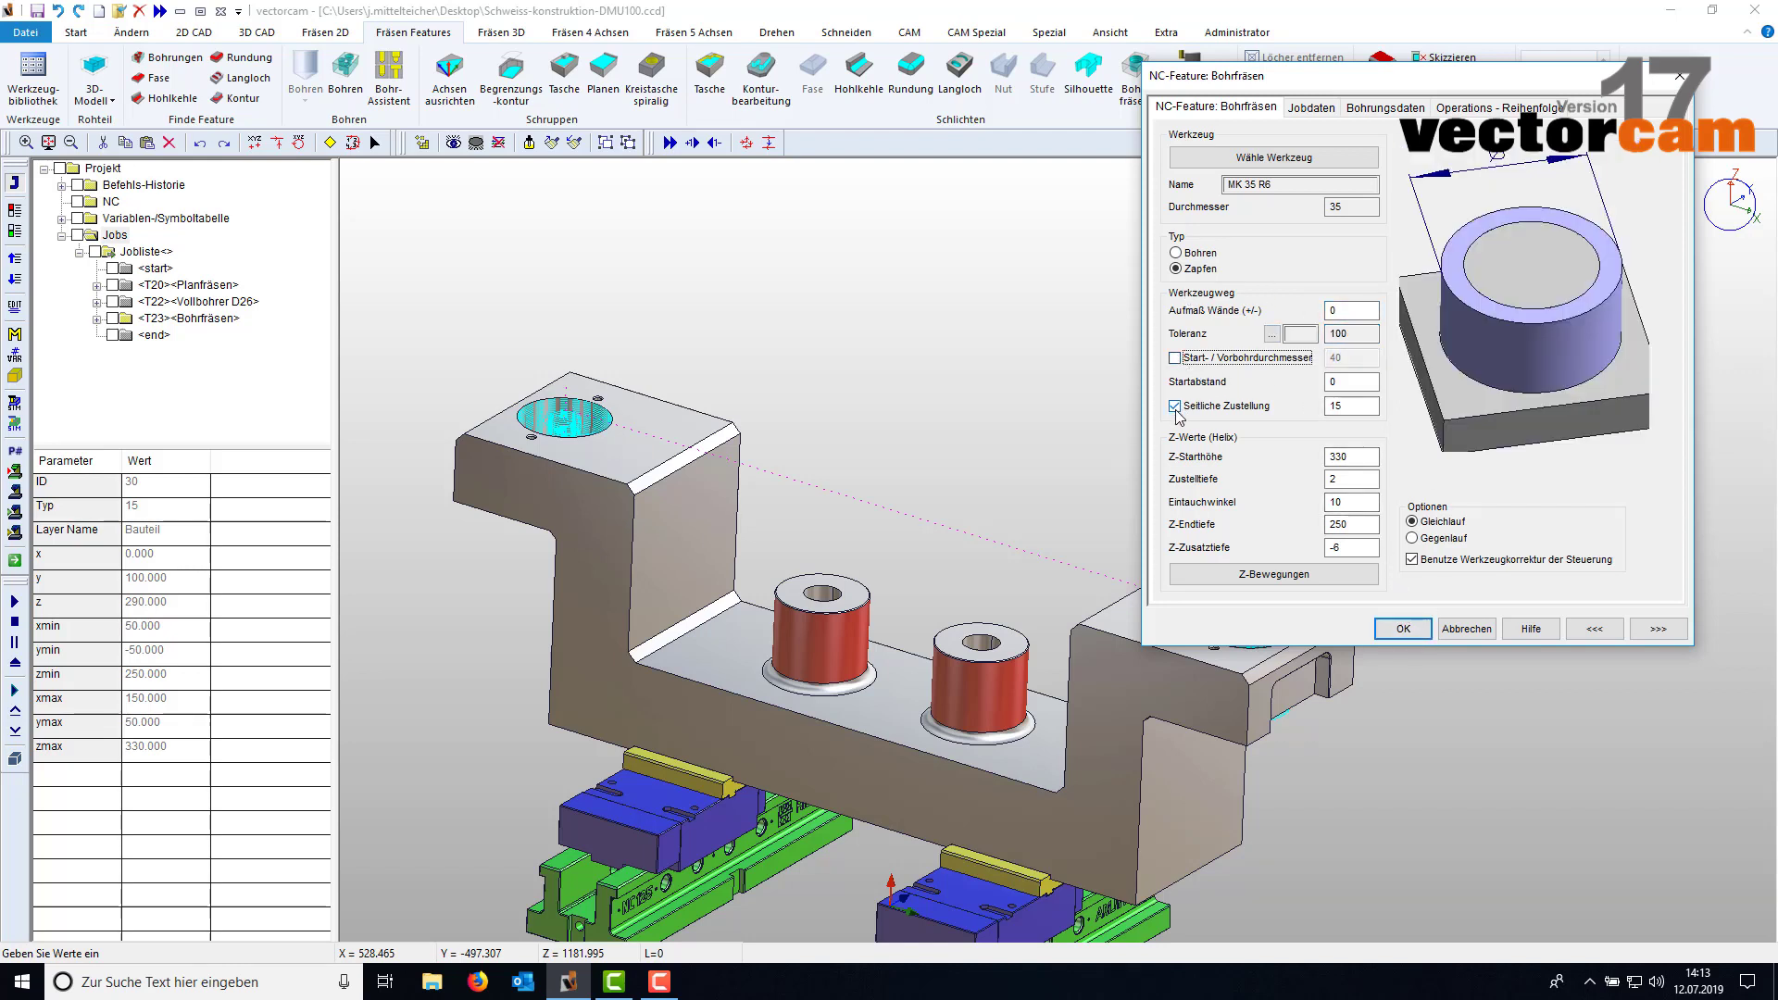
{"action": "left_click", "coordinate": [1175, 408]}
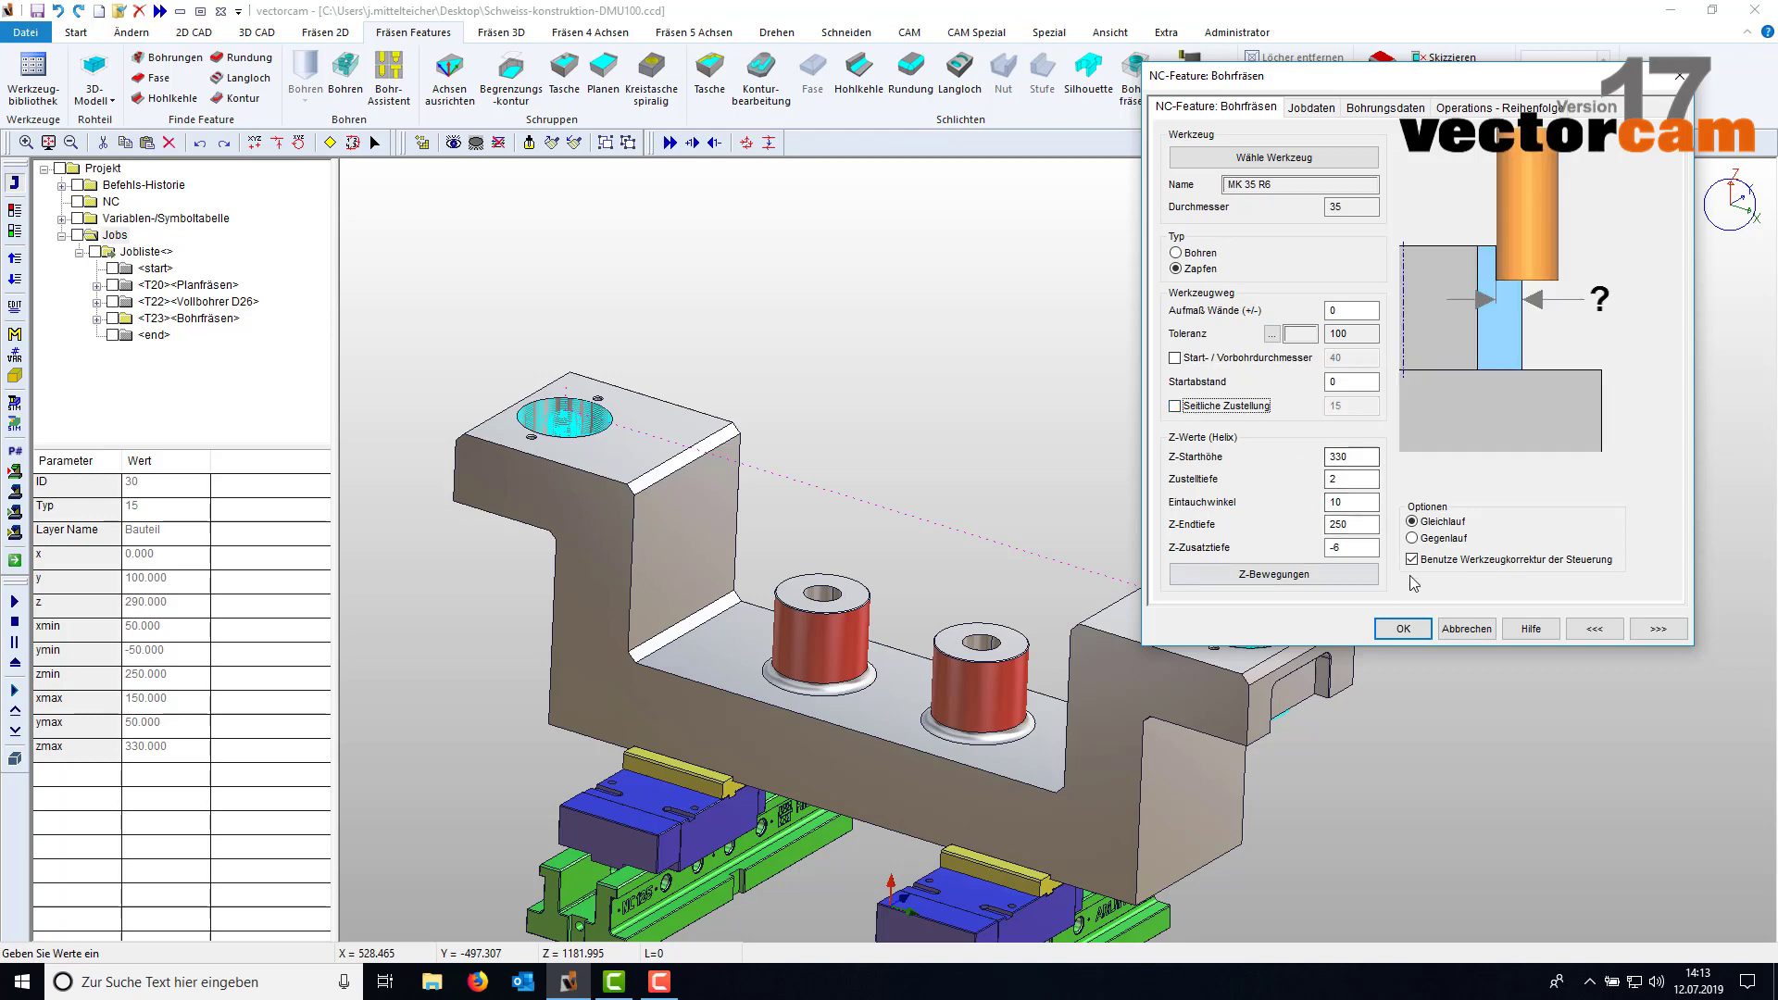
{"action": "left_click", "coordinate": [1404, 629]}
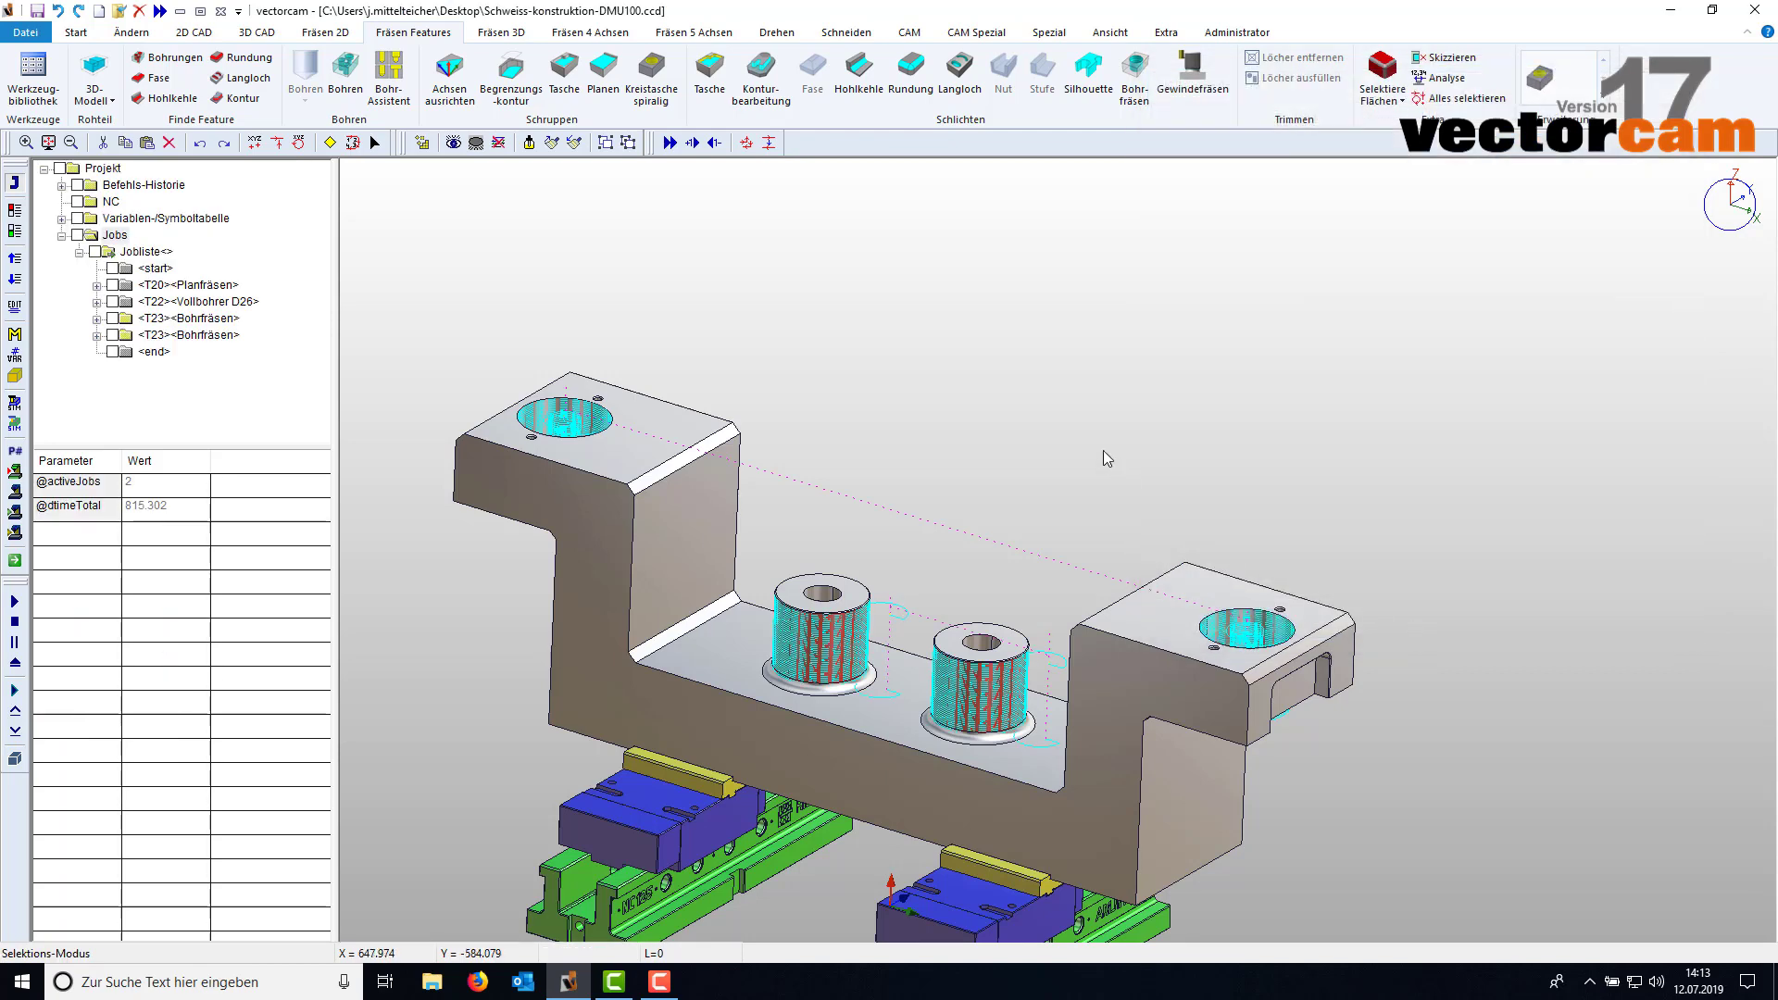
- Orbit and zoom the view, then select the centre bore in the left boss
{"action": "mouse_move", "coordinate": [783, 764]}
{"action": "middle_mouse_down"}
{"action": "mouse_move", "coordinate": [932, 722]}
{"action": "mouse_move", "coordinate": [1012, 413]}
{"action": "mouse_move", "coordinate": [860, 705]}
{"action": "mouse_move", "coordinate": [904, 726]}
{"action": "mouse_move", "coordinate": [837, 742]}
{"action": "mouse_move", "coordinate": [861, 730]}
{"action": "middle_mouse_up"}
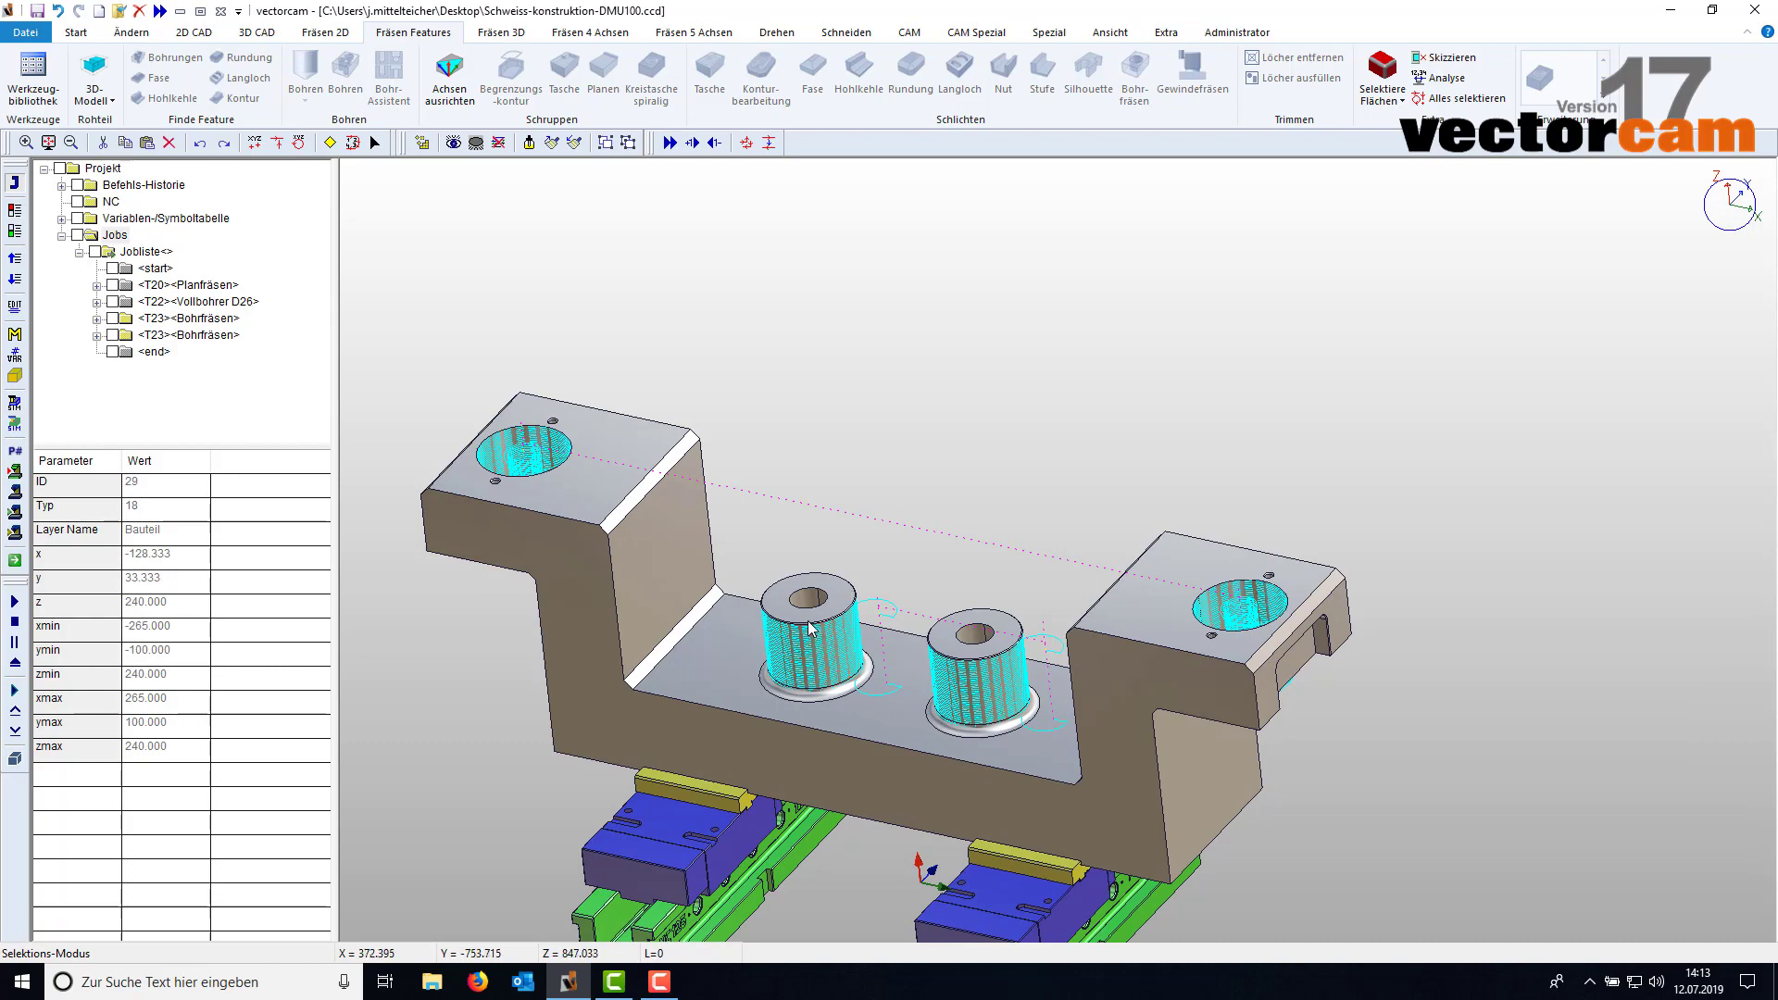
{"action": "scroll", "coordinate": [806, 592], "scroll_direction": "up", "scroll_amount": 5}
{"action": "scroll", "coordinate": [796, 554], "scroll_direction": "down", "scroll_amount": 3}
{"action": "scroll", "coordinate": [796, 554], "scroll_direction": "down", "scroll_amount": 2}
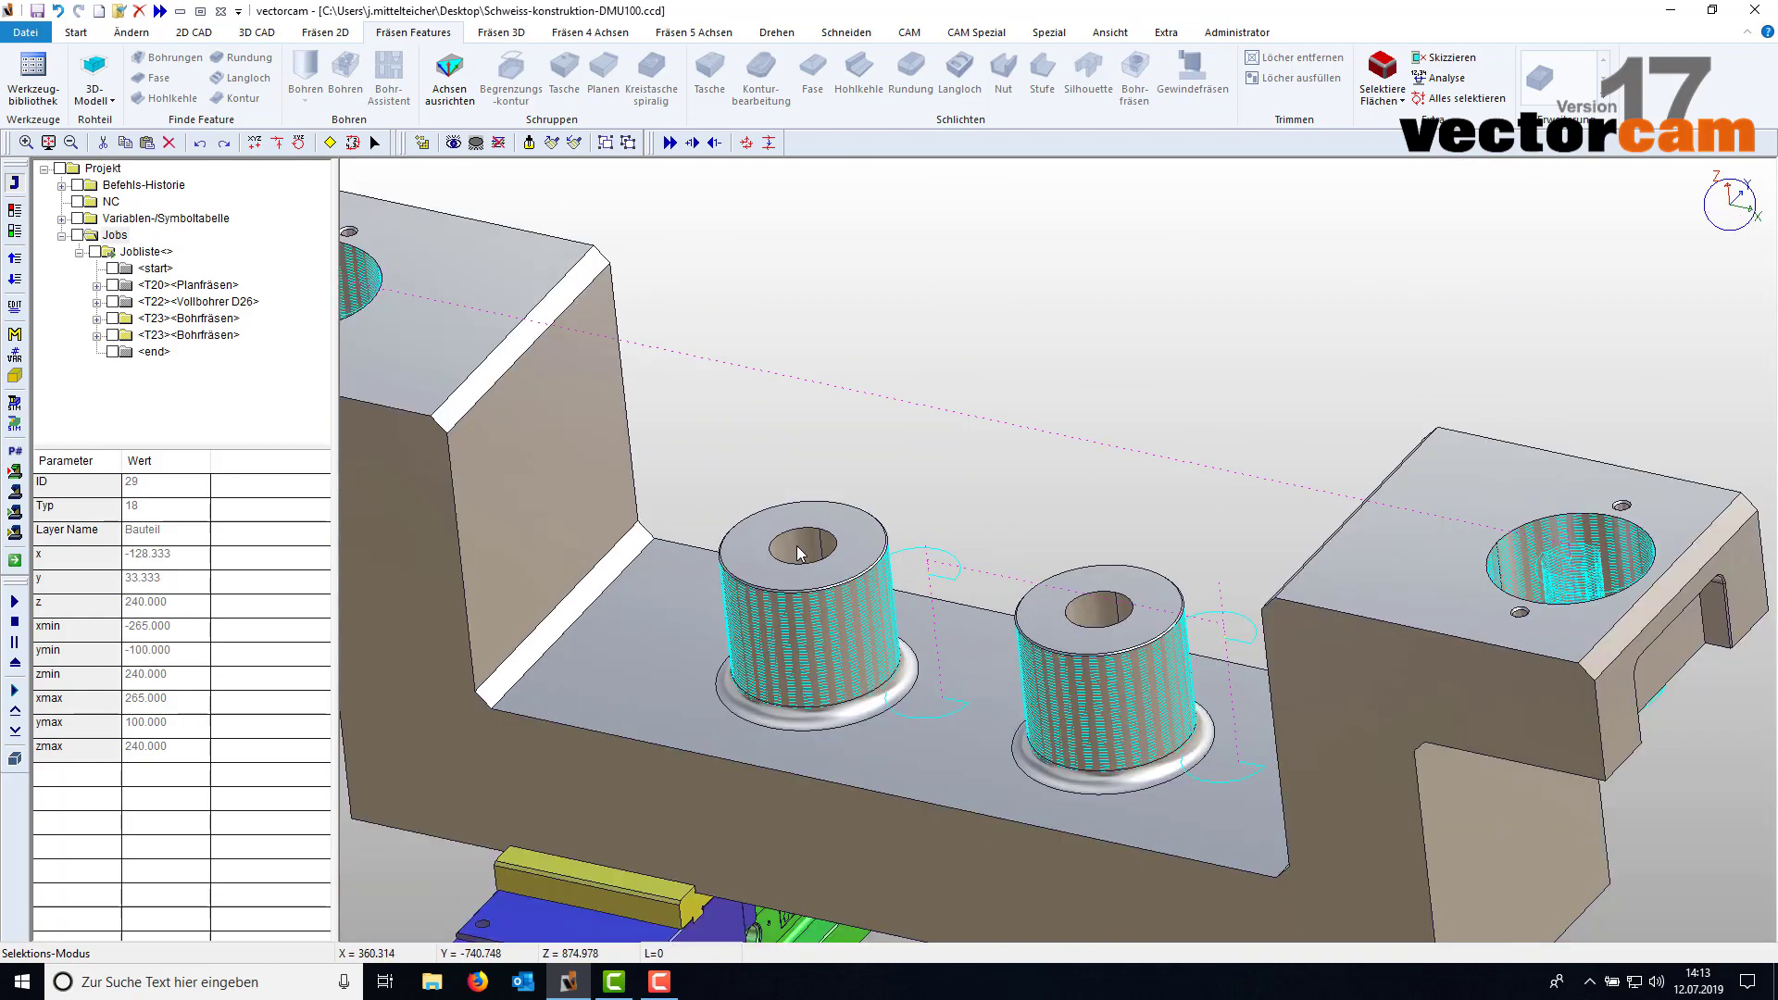
{"action": "left_click", "coordinate": [796, 554]}
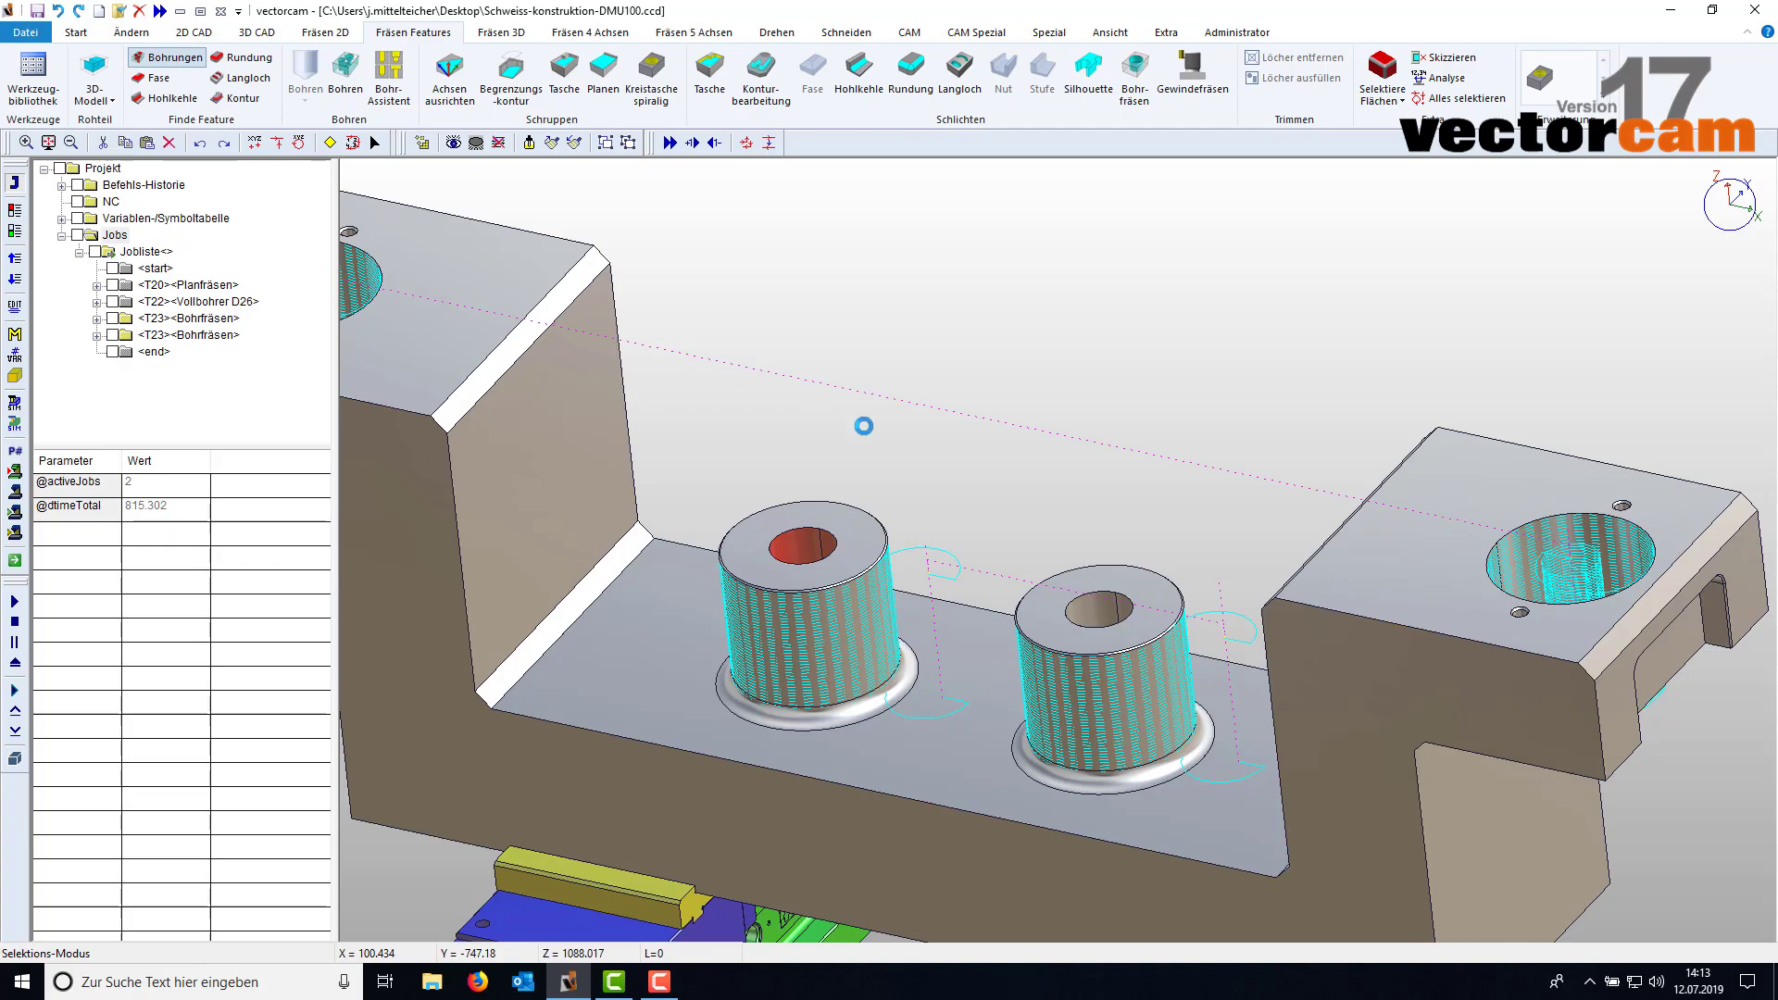
- Create a Kreistasche spiralig with Schaftfräser D12 40SL, pre-drill 26, Z 331 to 305, then view Eintauchstrategie
{"action": "left_click", "coordinate": [651, 80]}
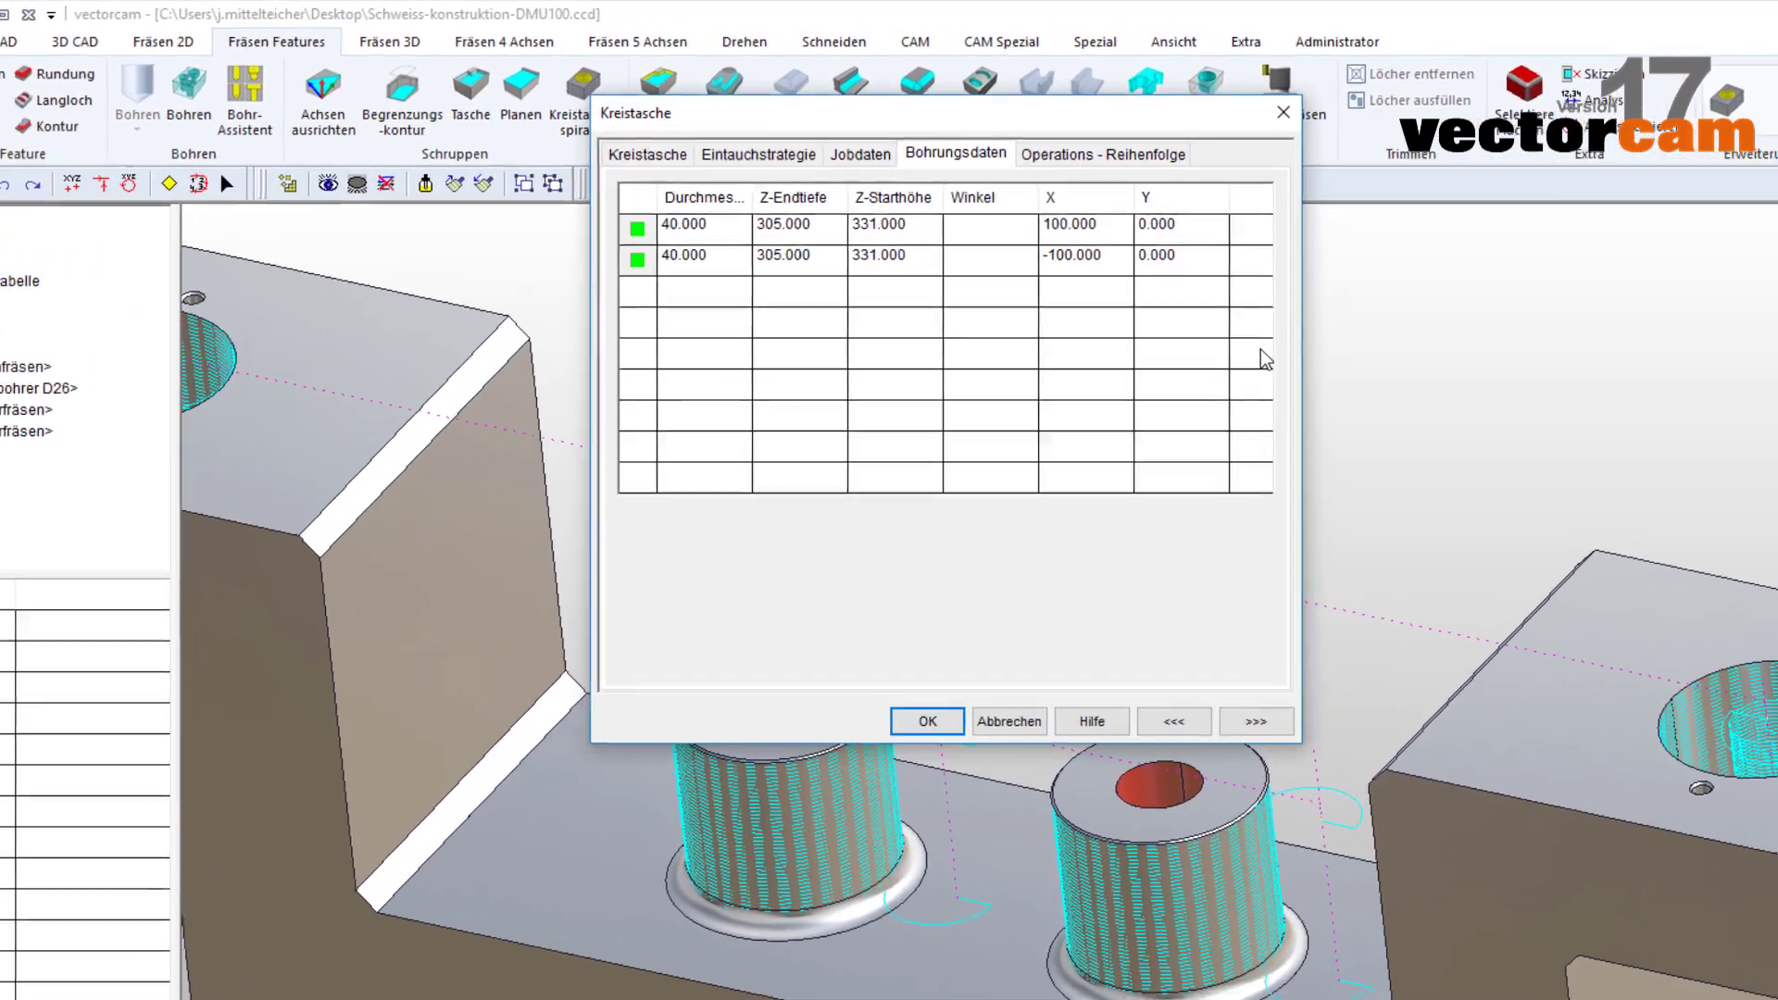
{"action": "left_click", "coordinate": [647, 154]}
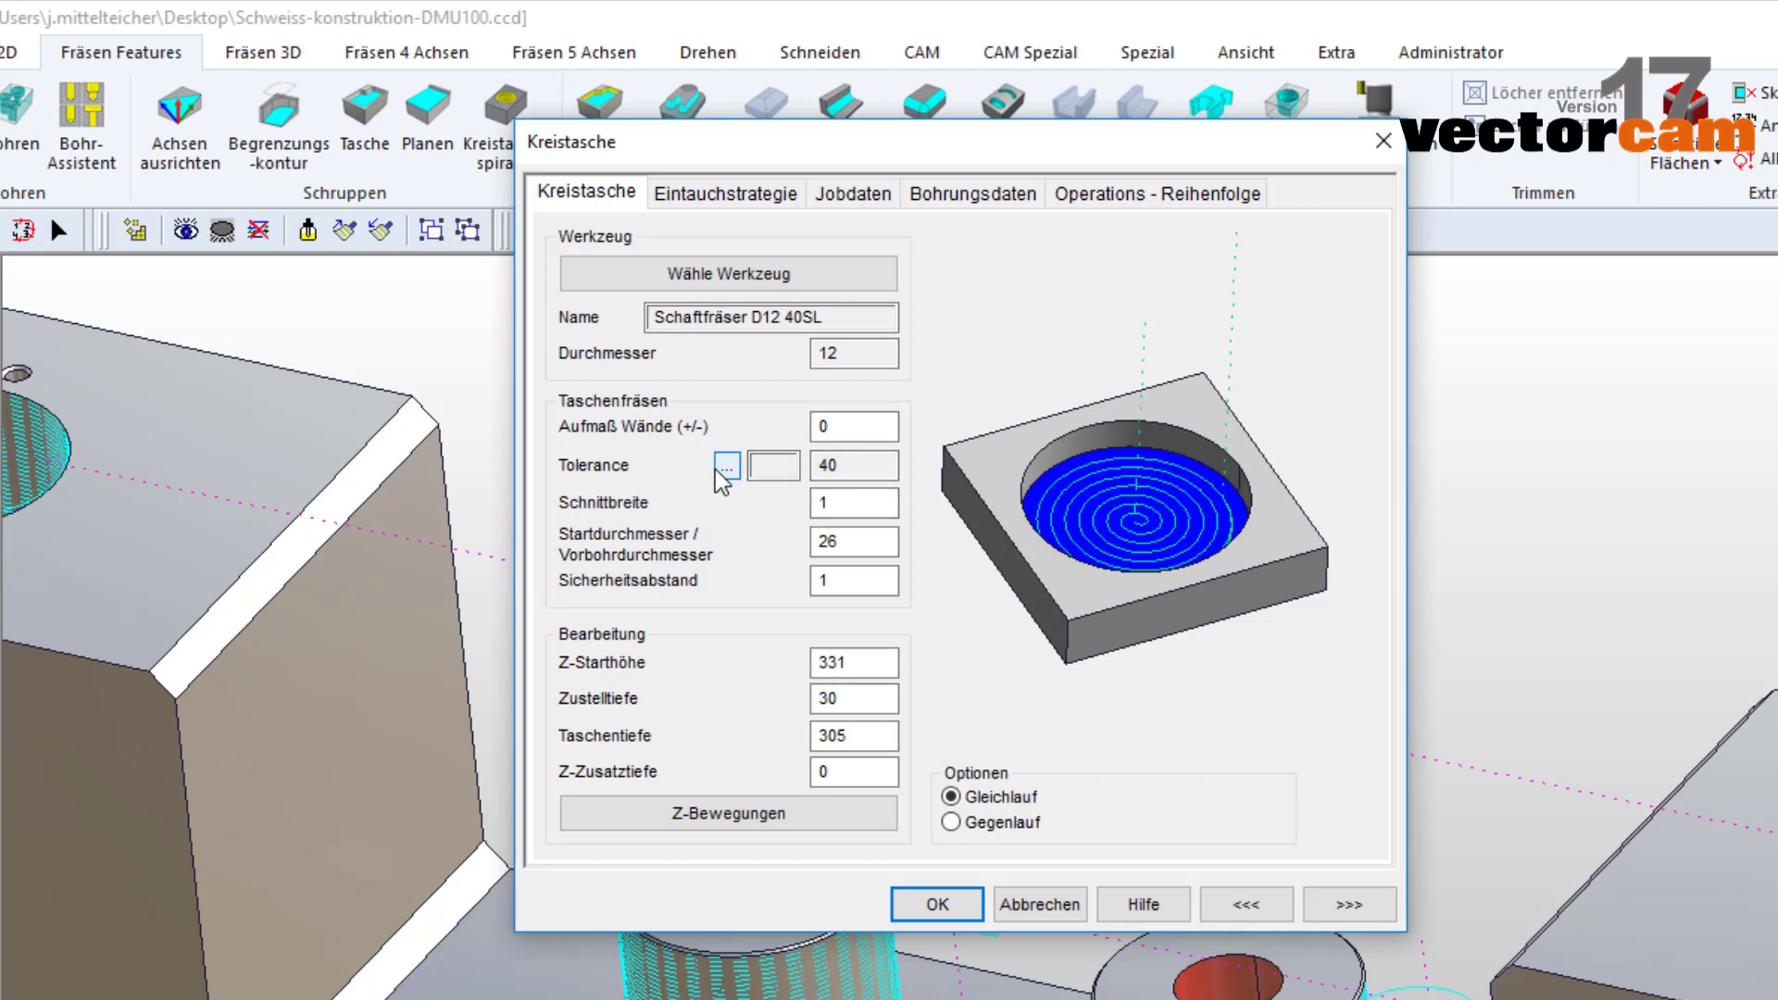
{"action": "left_click", "coordinate": [860, 503]}
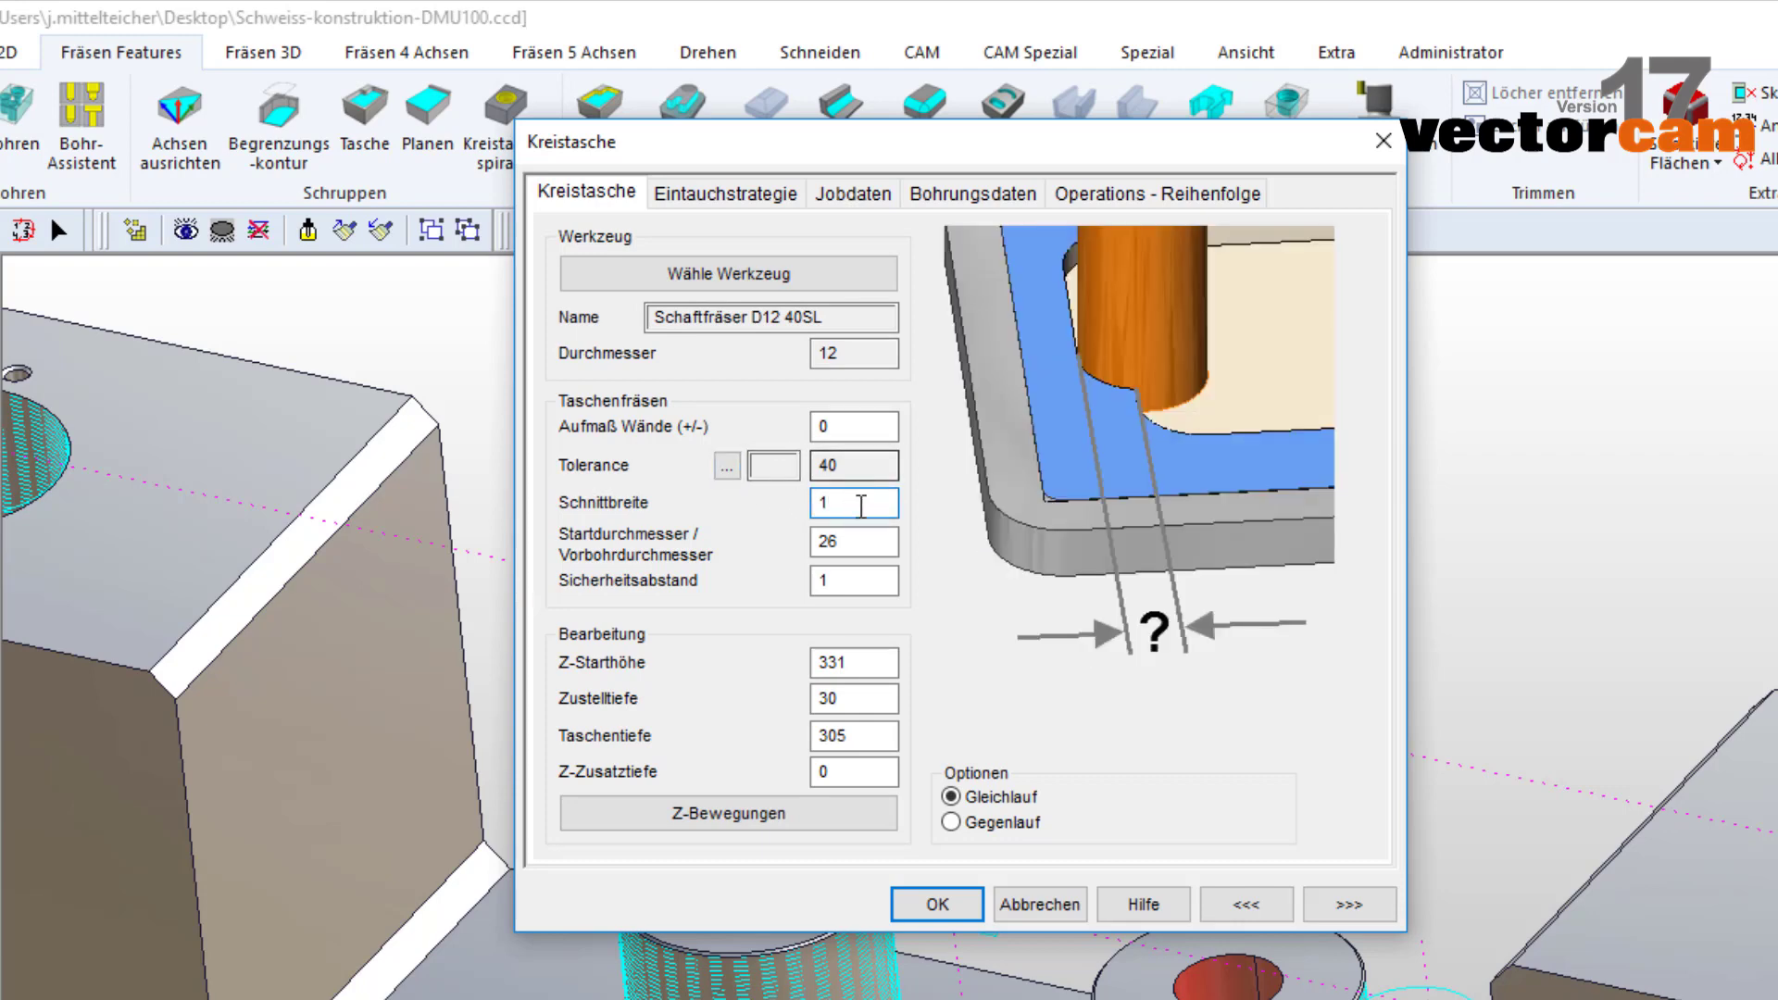
{"action": "left_click", "coordinate": [868, 537]}
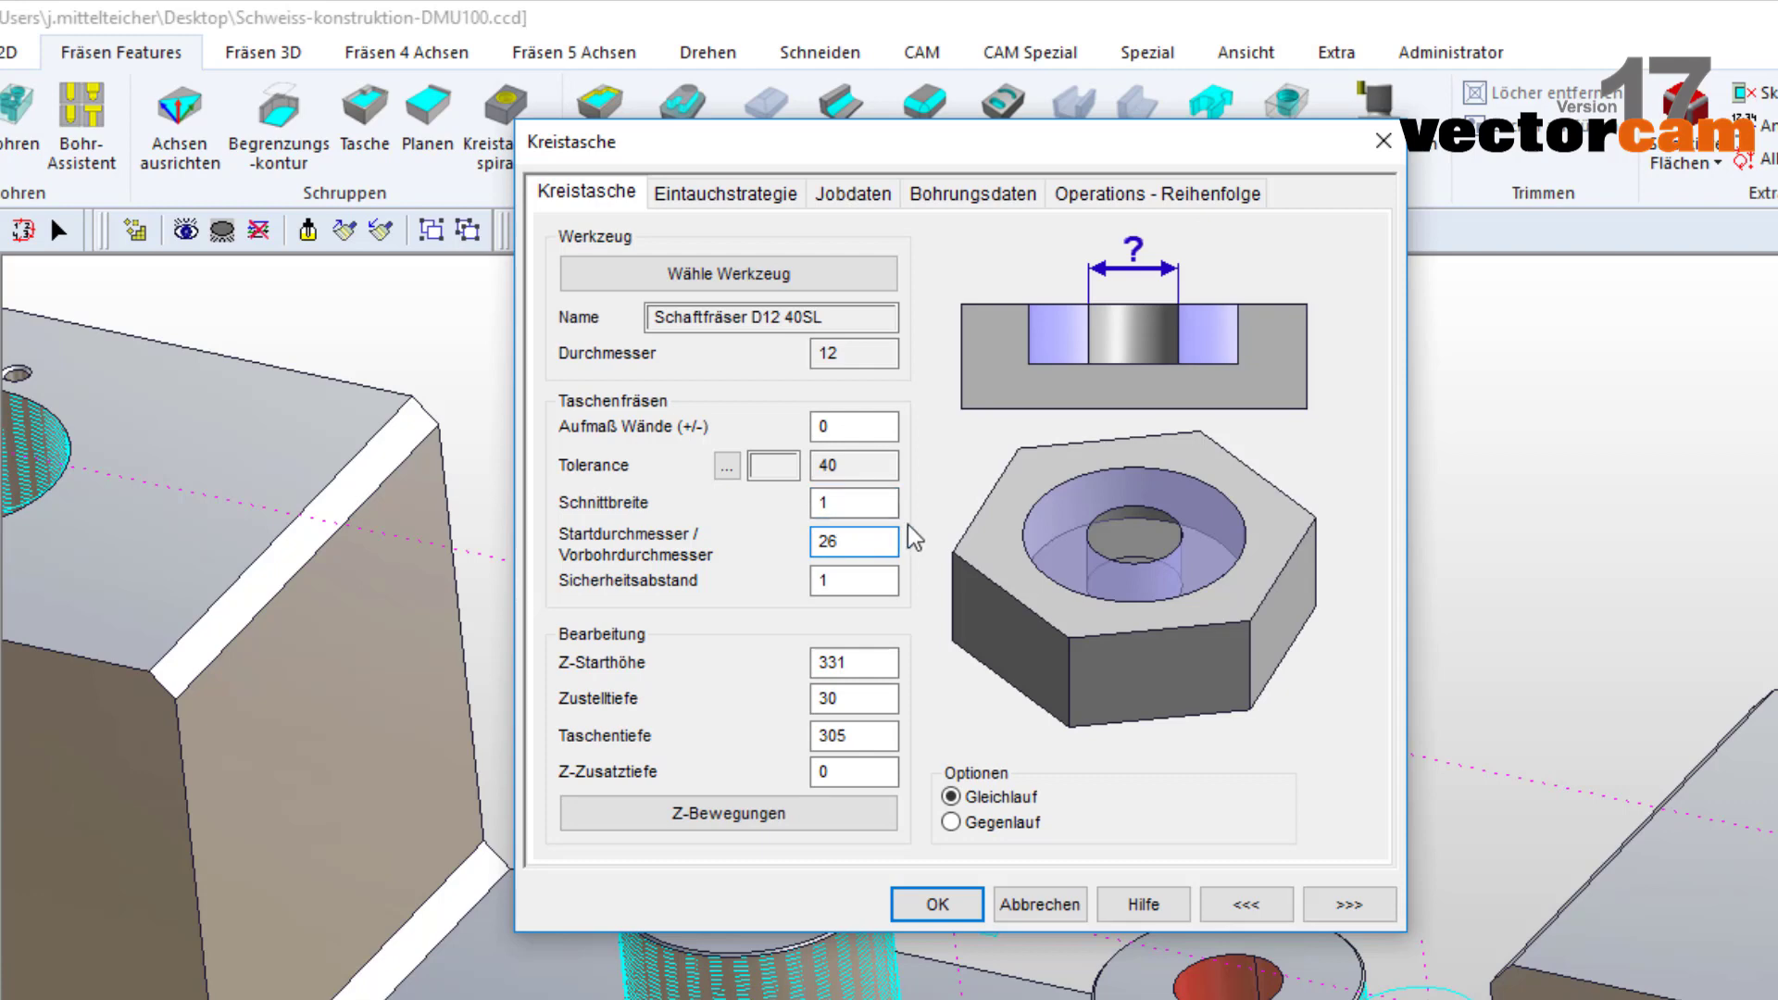
{"action": "left_click", "coordinate": [840, 581]}
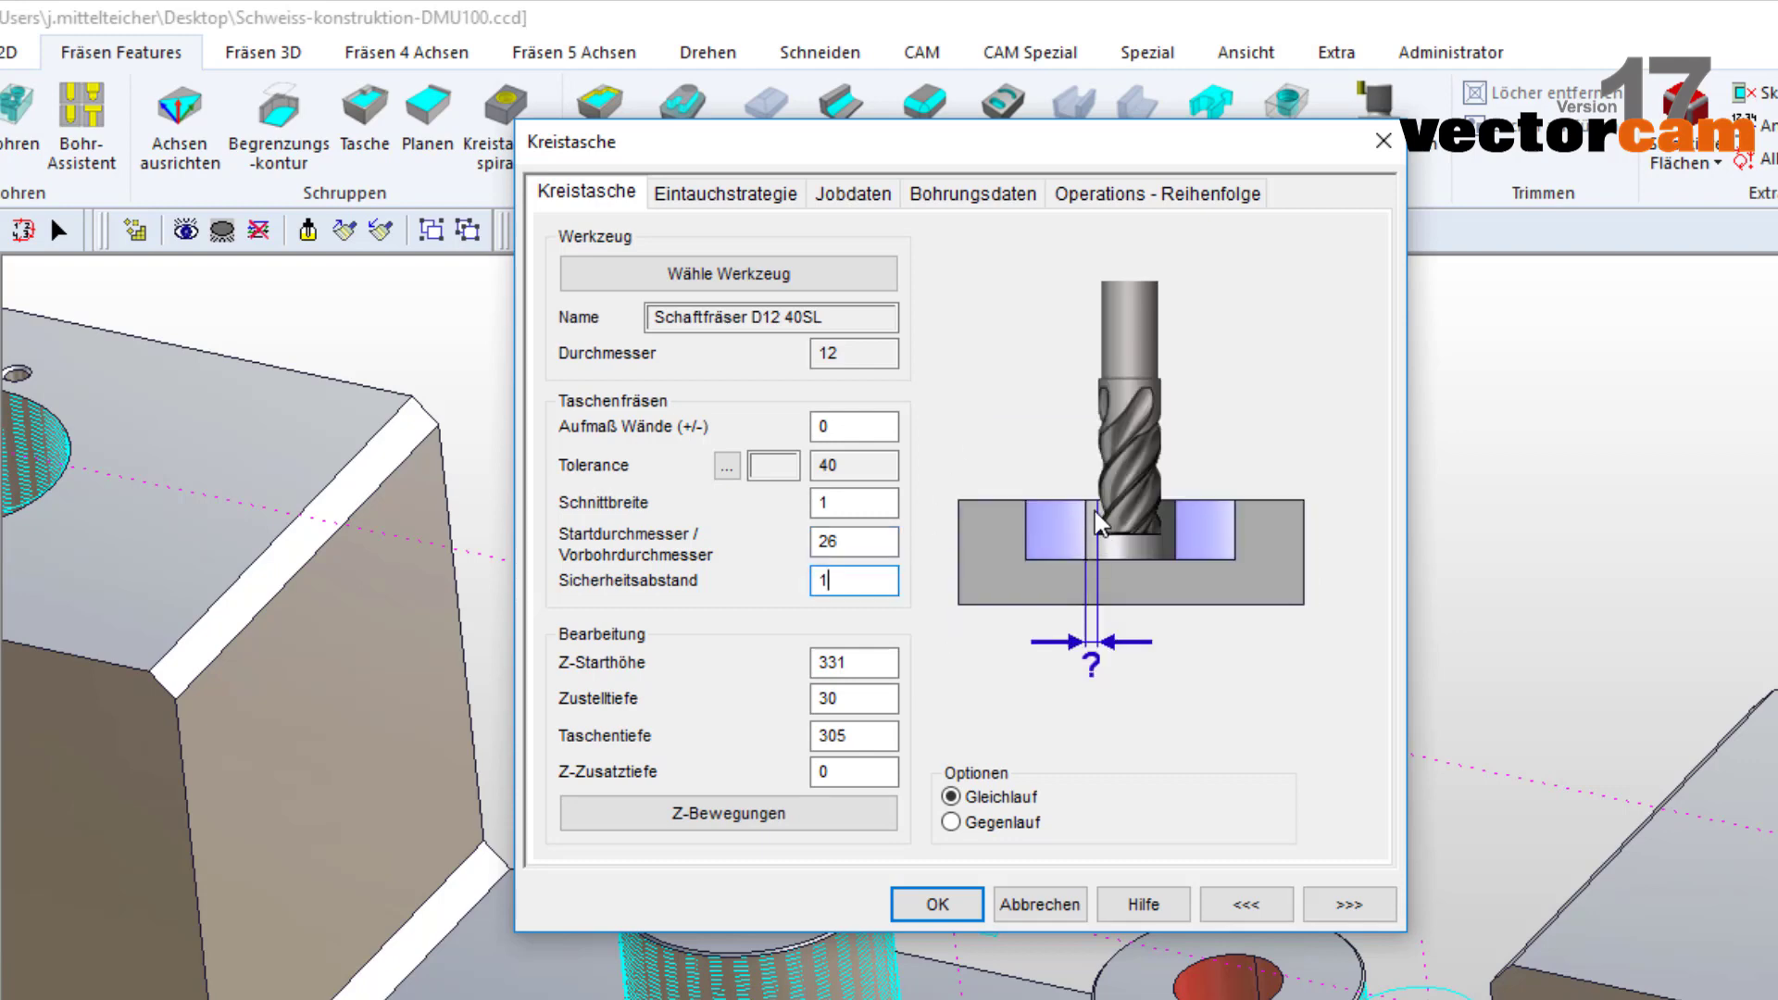
{"action": "left_click", "coordinate": [878, 539]}
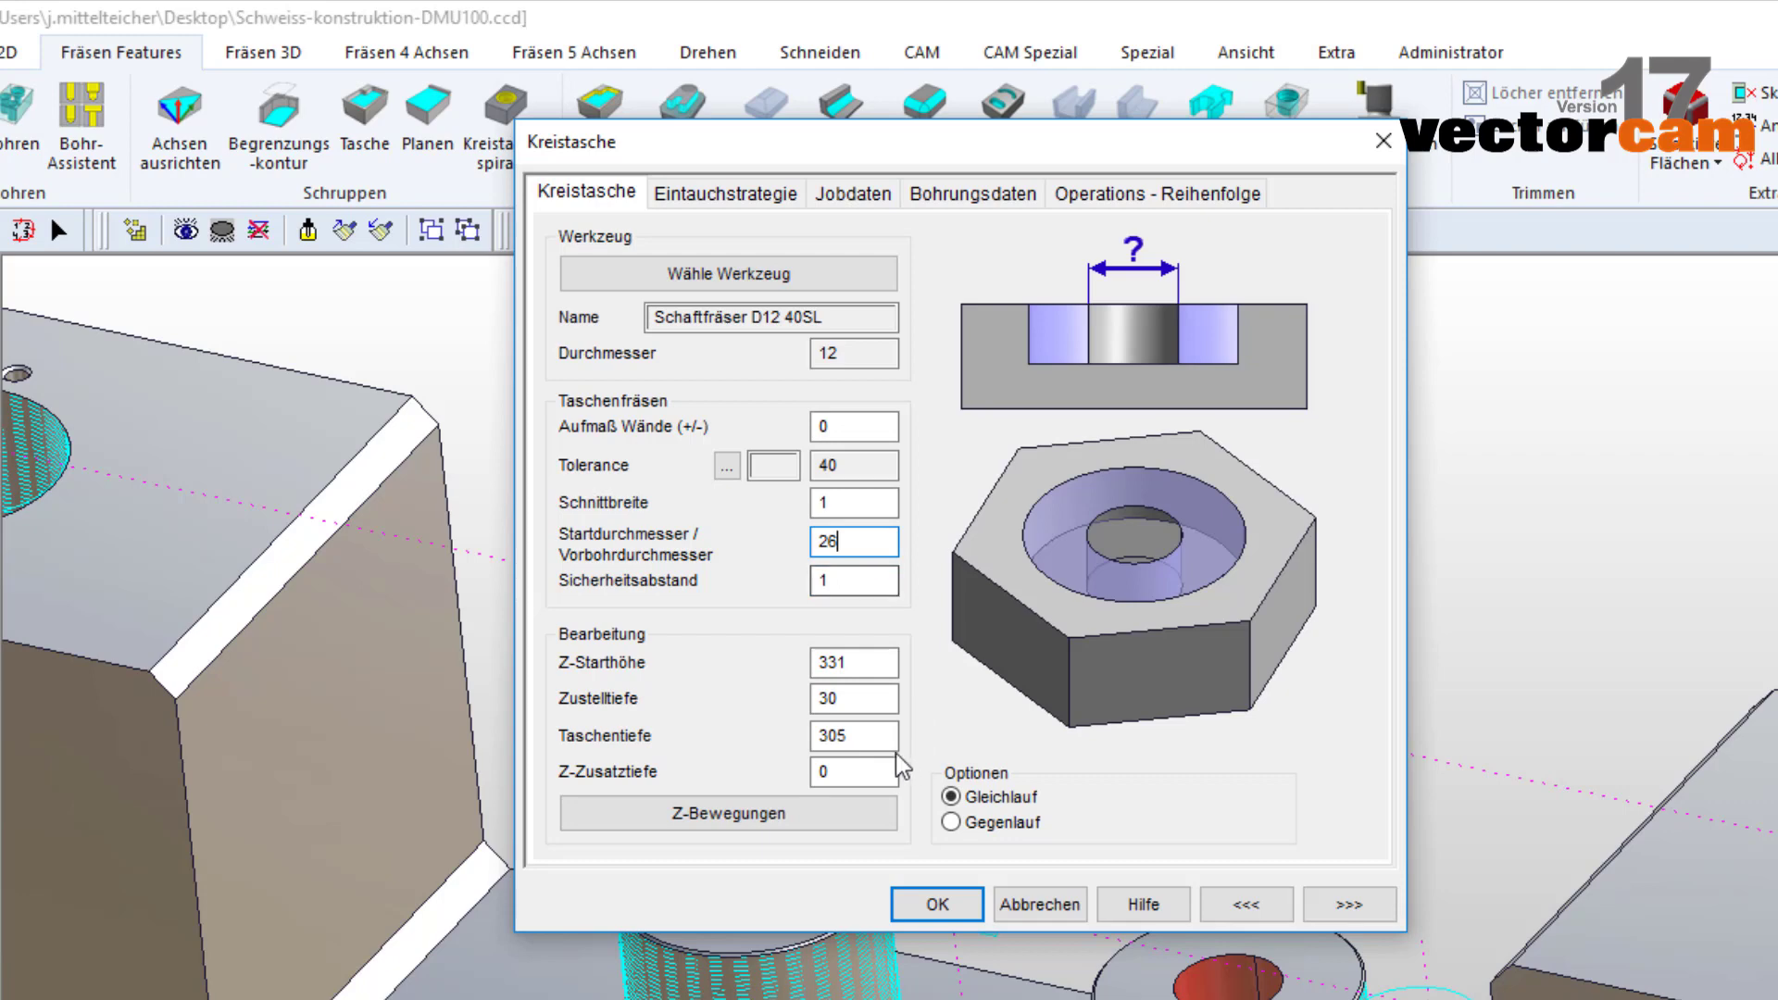
{"action": "left_click", "coordinate": [871, 664]}
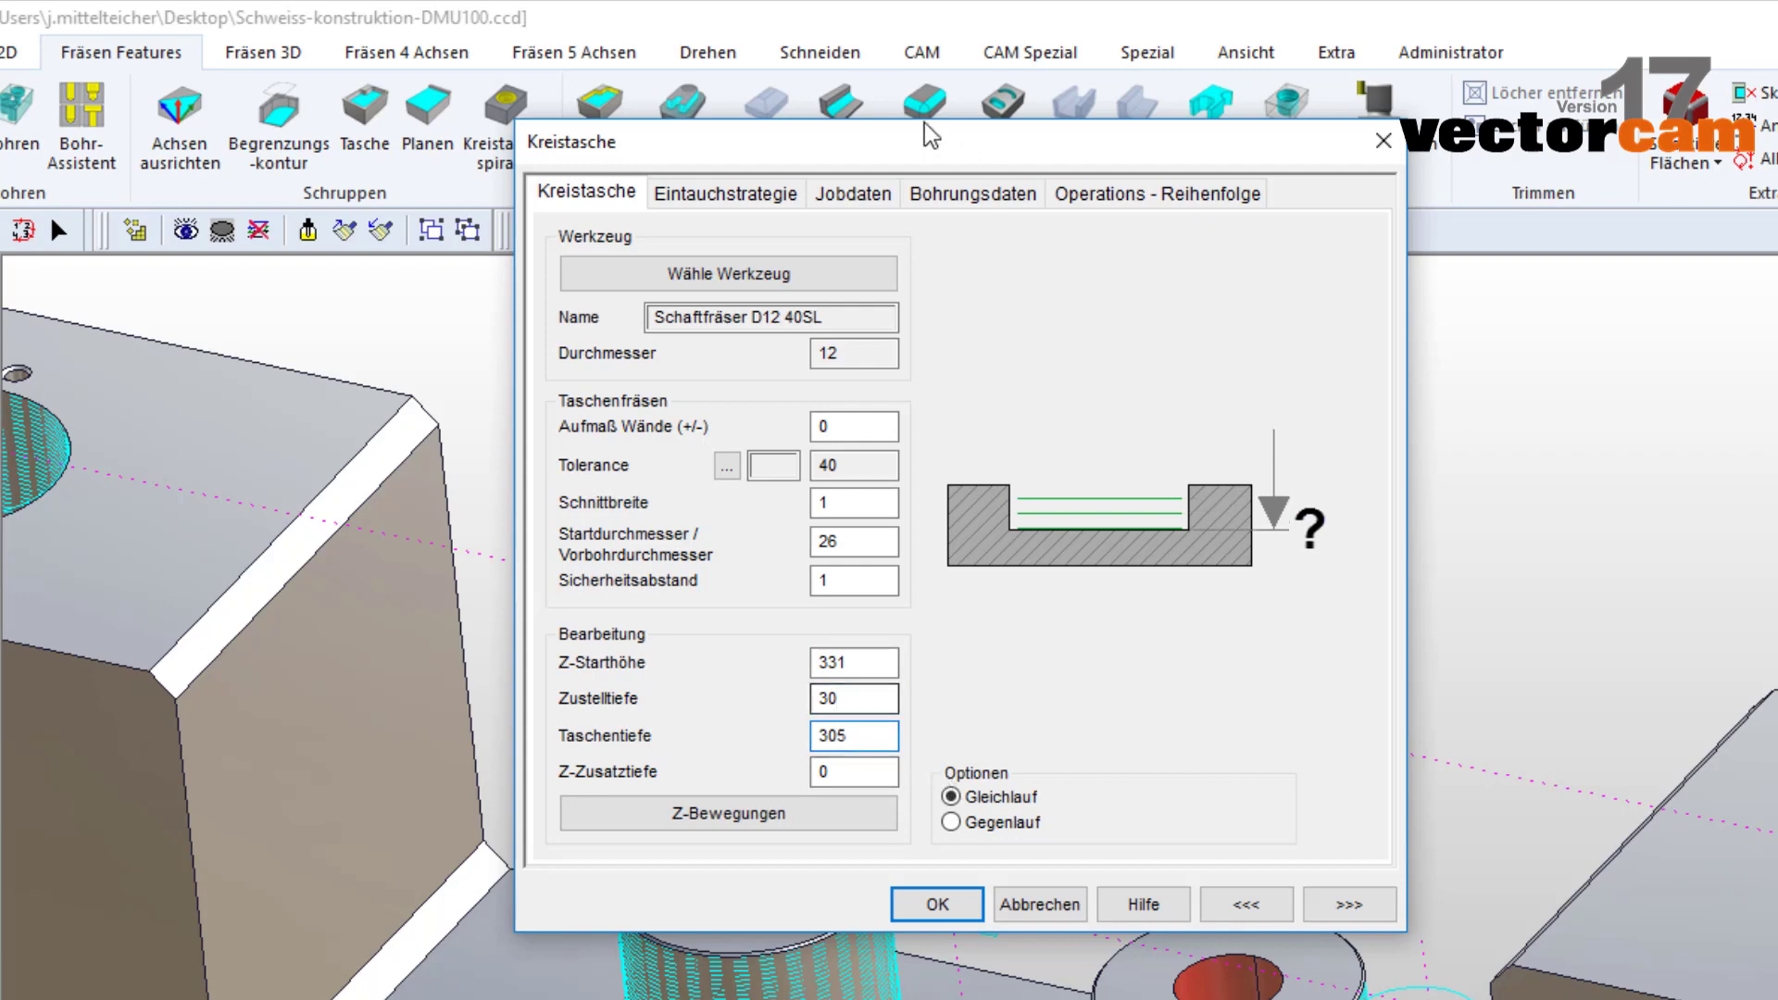
{"action": "left_click", "coordinate": [742, 196]}
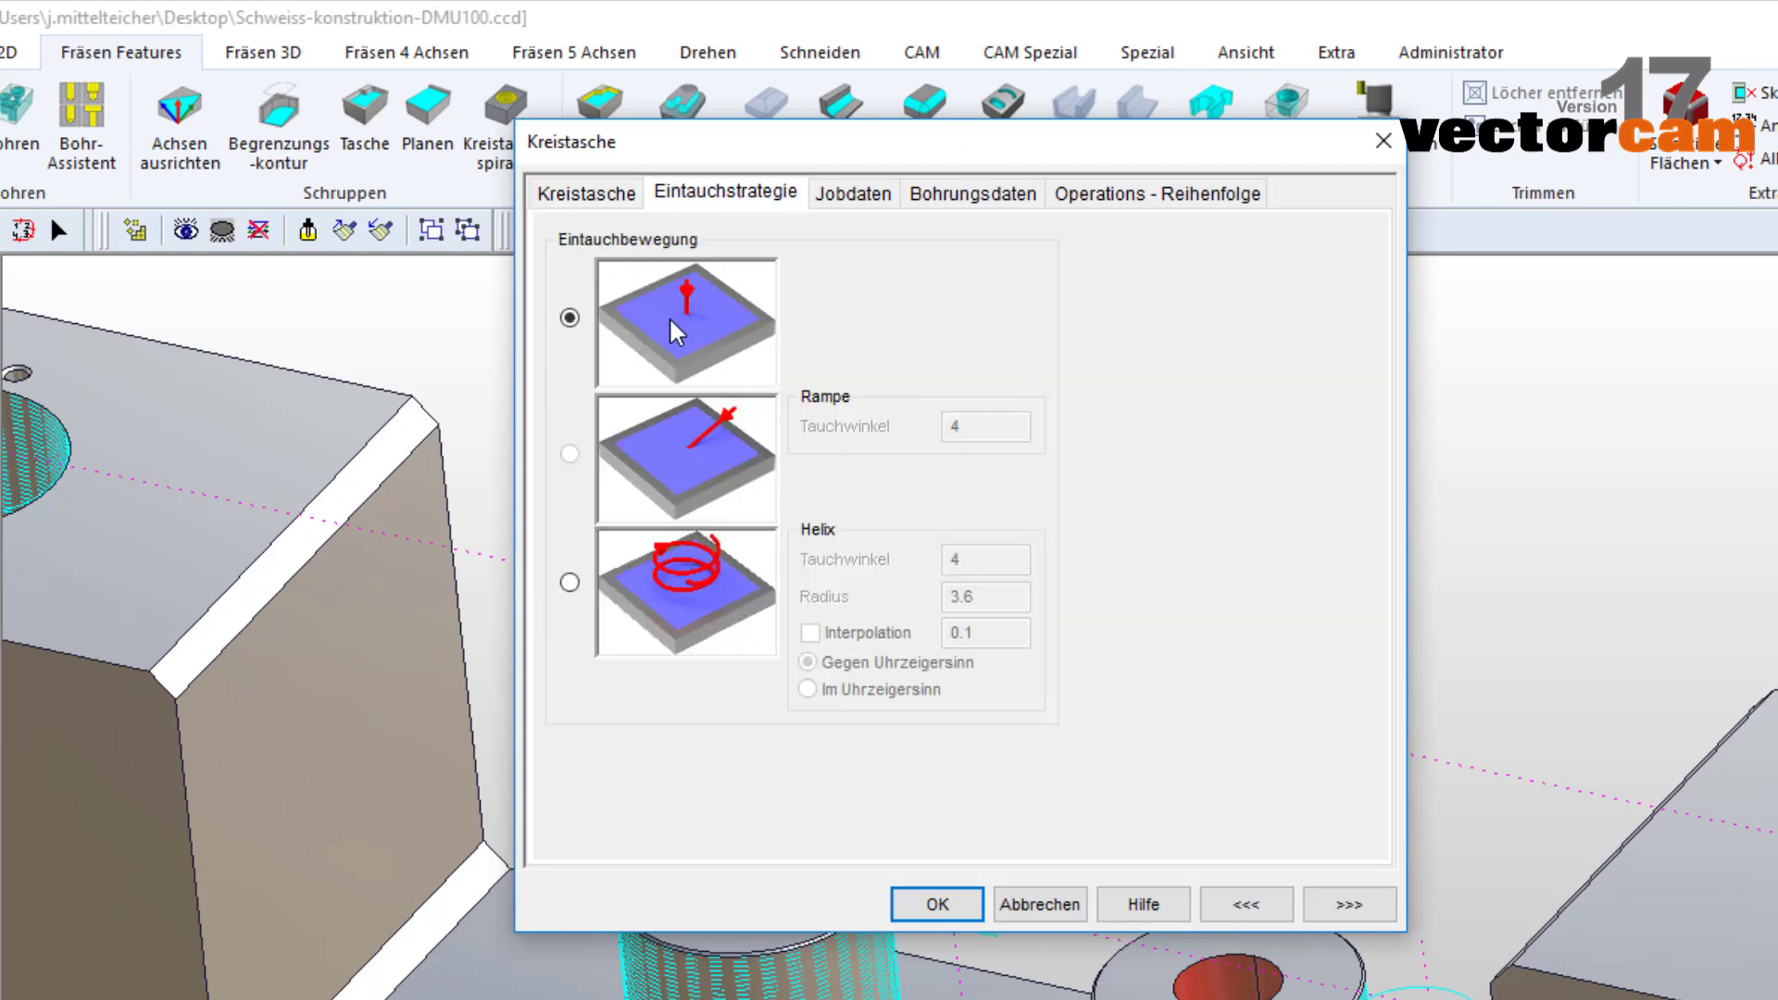
- Confirm the T11 Kreistasche job and inspect its spiral toolpaths inside both pin bores
{"action": "left_click", "coordinate": [937, 904]}
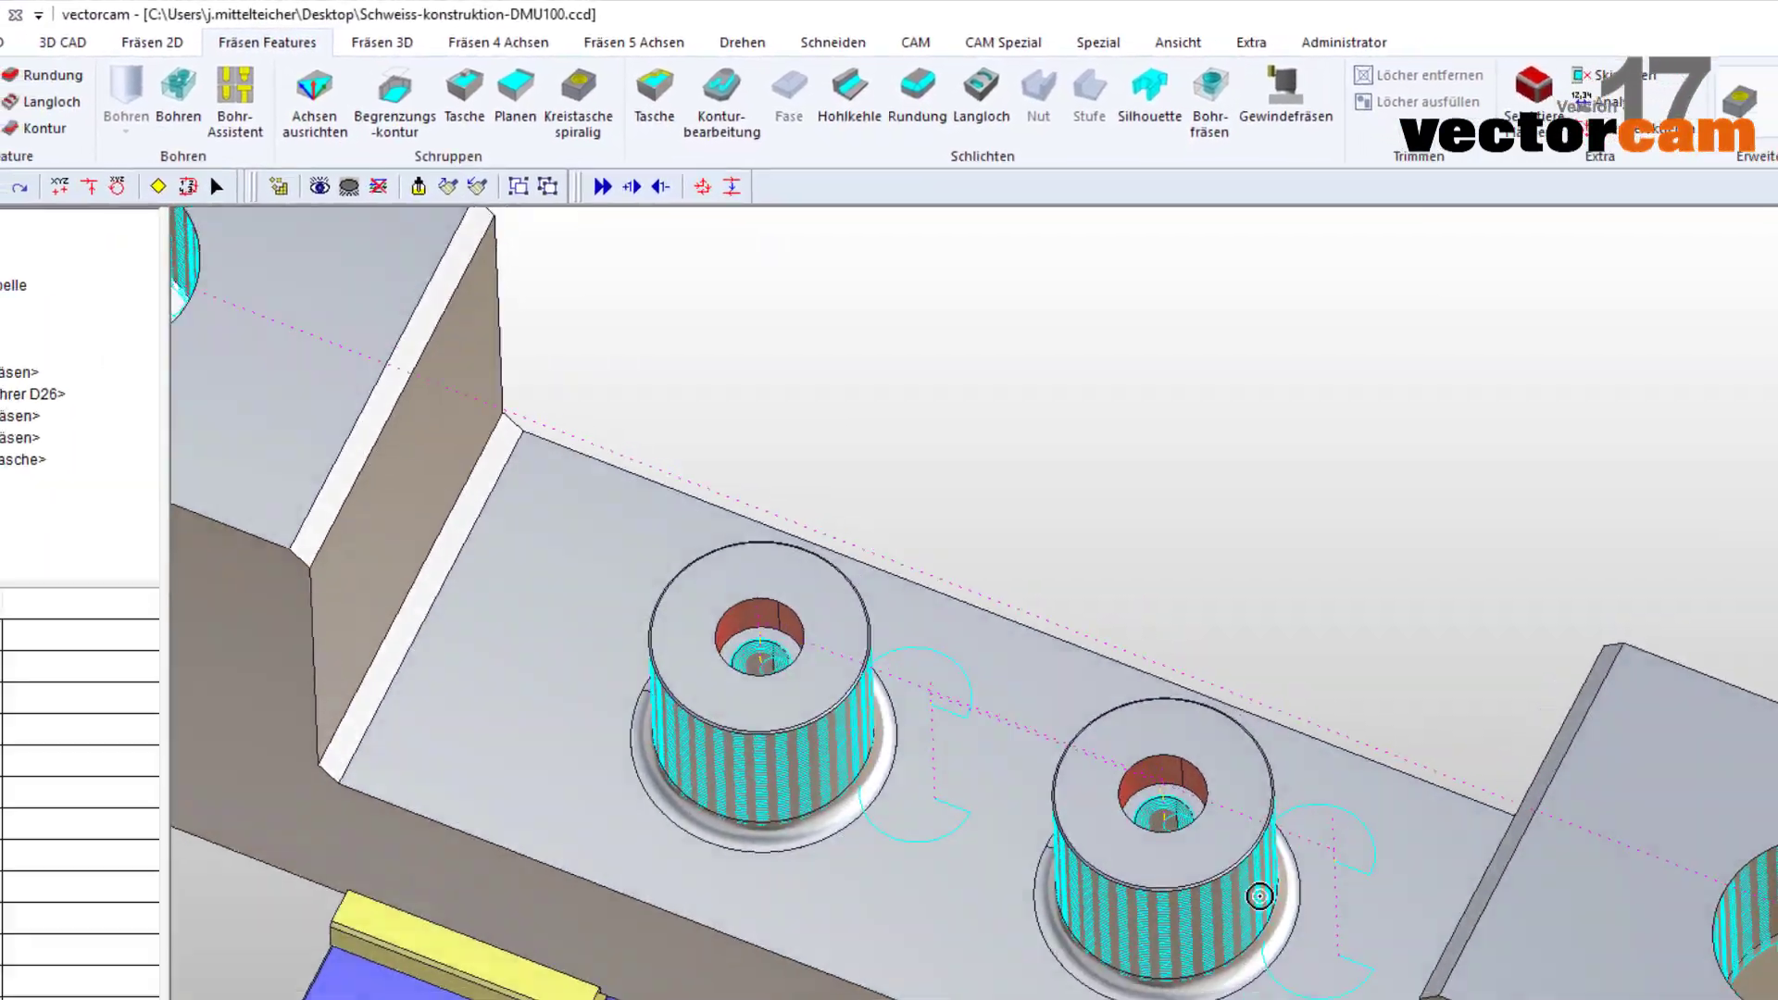
{"action": "scroll", "coordinate": [1104, 738], "scroll_direction": "up", "scroll_amount": 3}
{"action": "scroll", "coordinate": [972, 782], "scroll_direction": "up", "scroll_amount": 2}
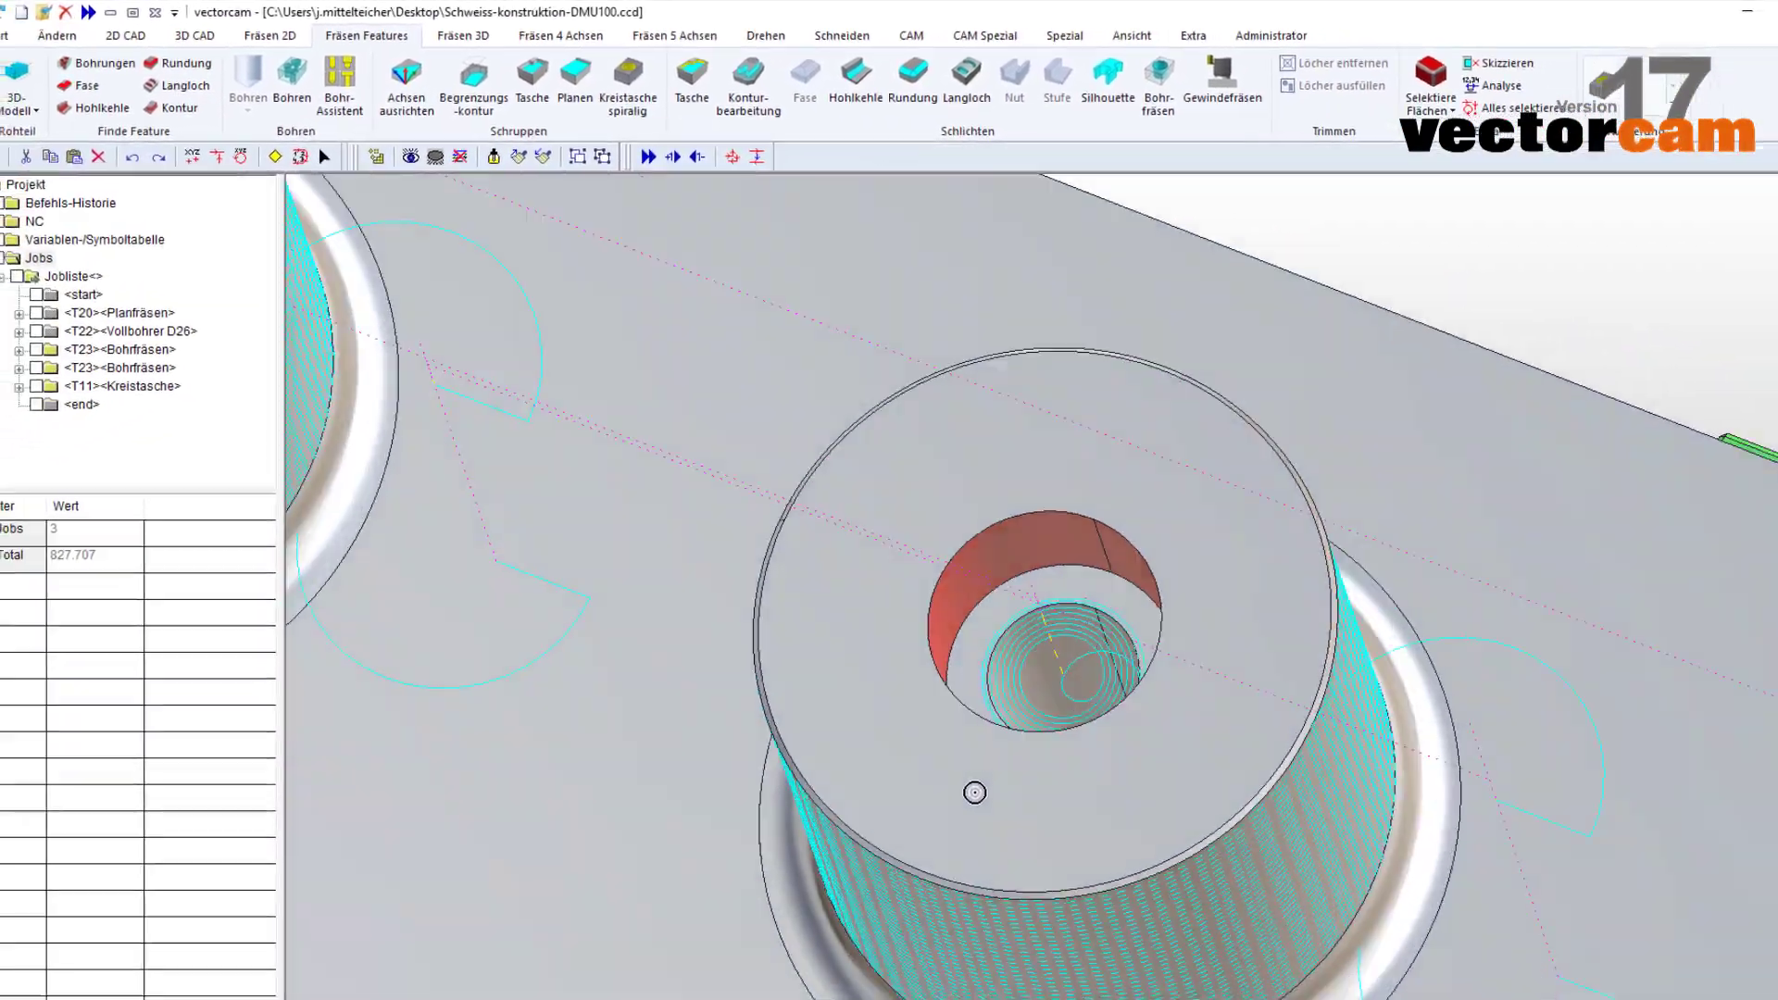
{"action": "scroll", "coordinate": [971, 891], "scroll_direction": "up", "scroll_amount": 2}
{"action": "mouse_move", "coordinate": [971, 891]}
{"action": "middle_mouse_down"}
{"action": "mouse_move", "coordinate": [1099, 718]}
{"action": "mouse_move", "coordinate": [1230, 726]}
{"action": "mouse_move", "coordinate": [1139, 718]}
{"action": "mouse_move", "coordinate": [1040, 595]}
{"action": "middle_mouse_up"}
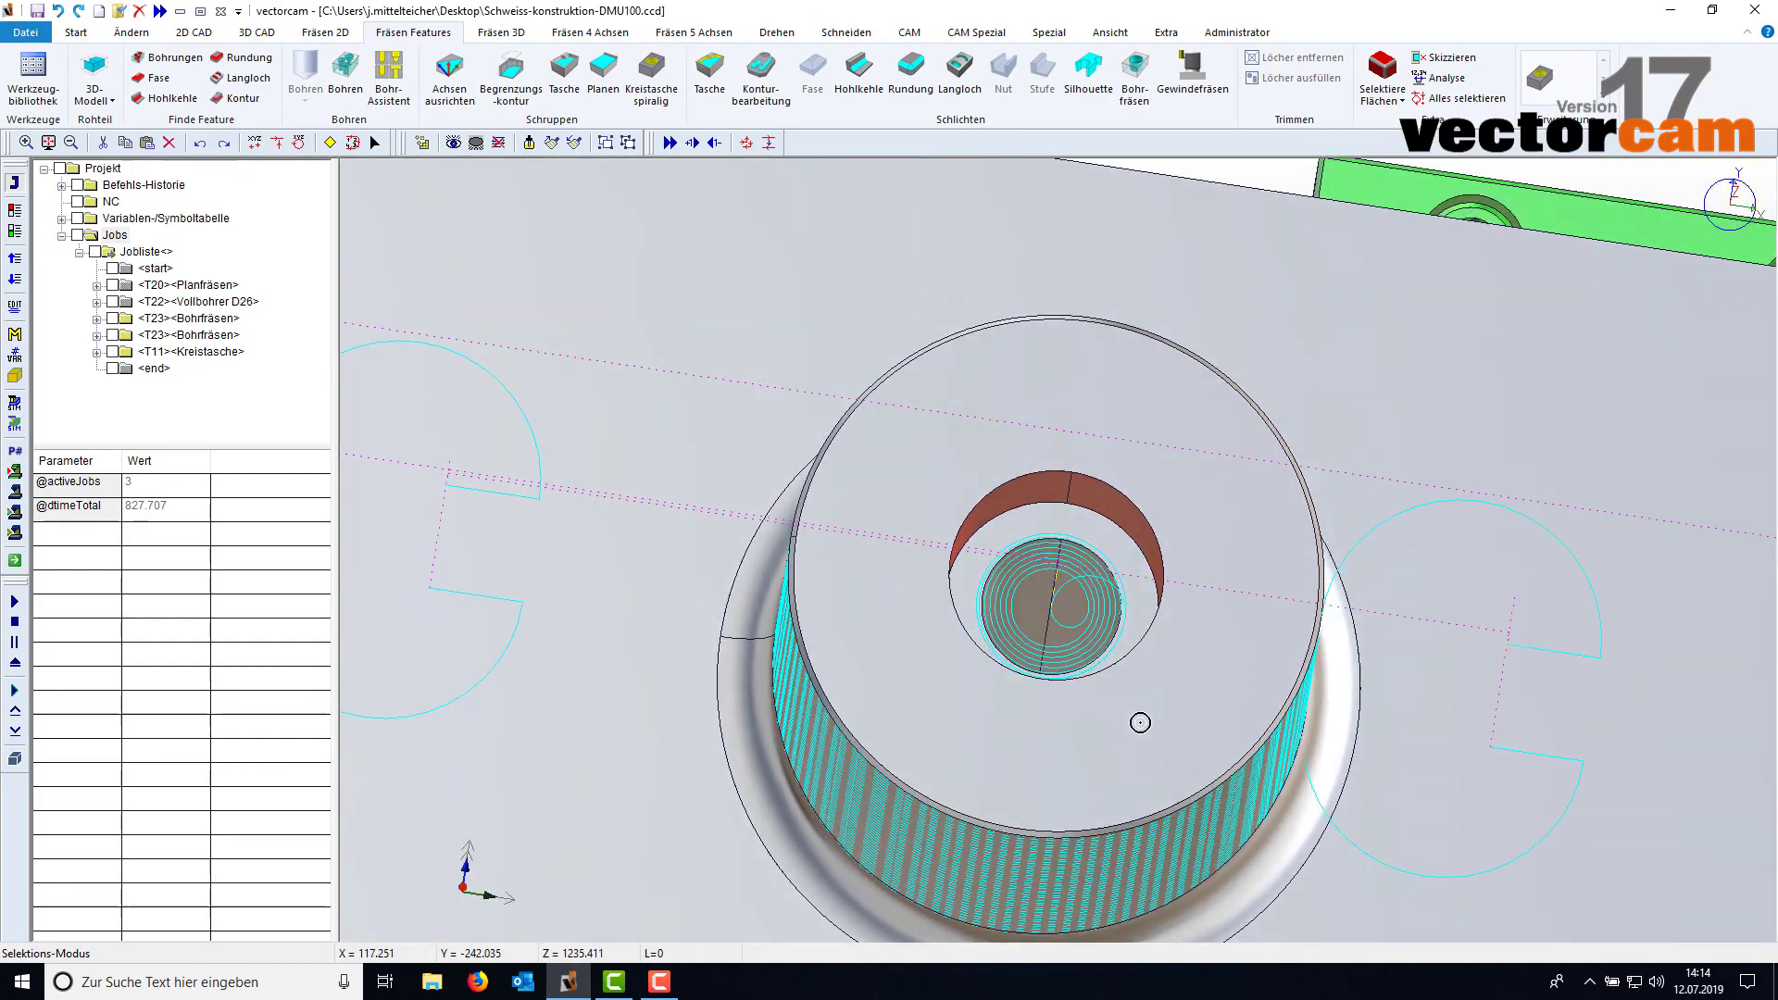
{"action": "scroll", "coordinate": [1040, 594], "scroll_direction": "up", "scroll_amount": 1}
{"action": "scroll", "coordinate": [1138, 529], "scroll_direction": "down", "scroll_amount": 2}
{"action": "scroll", "coordinate": [1099, 635], "scroll_direction": "down", "scroll_amount": 2}
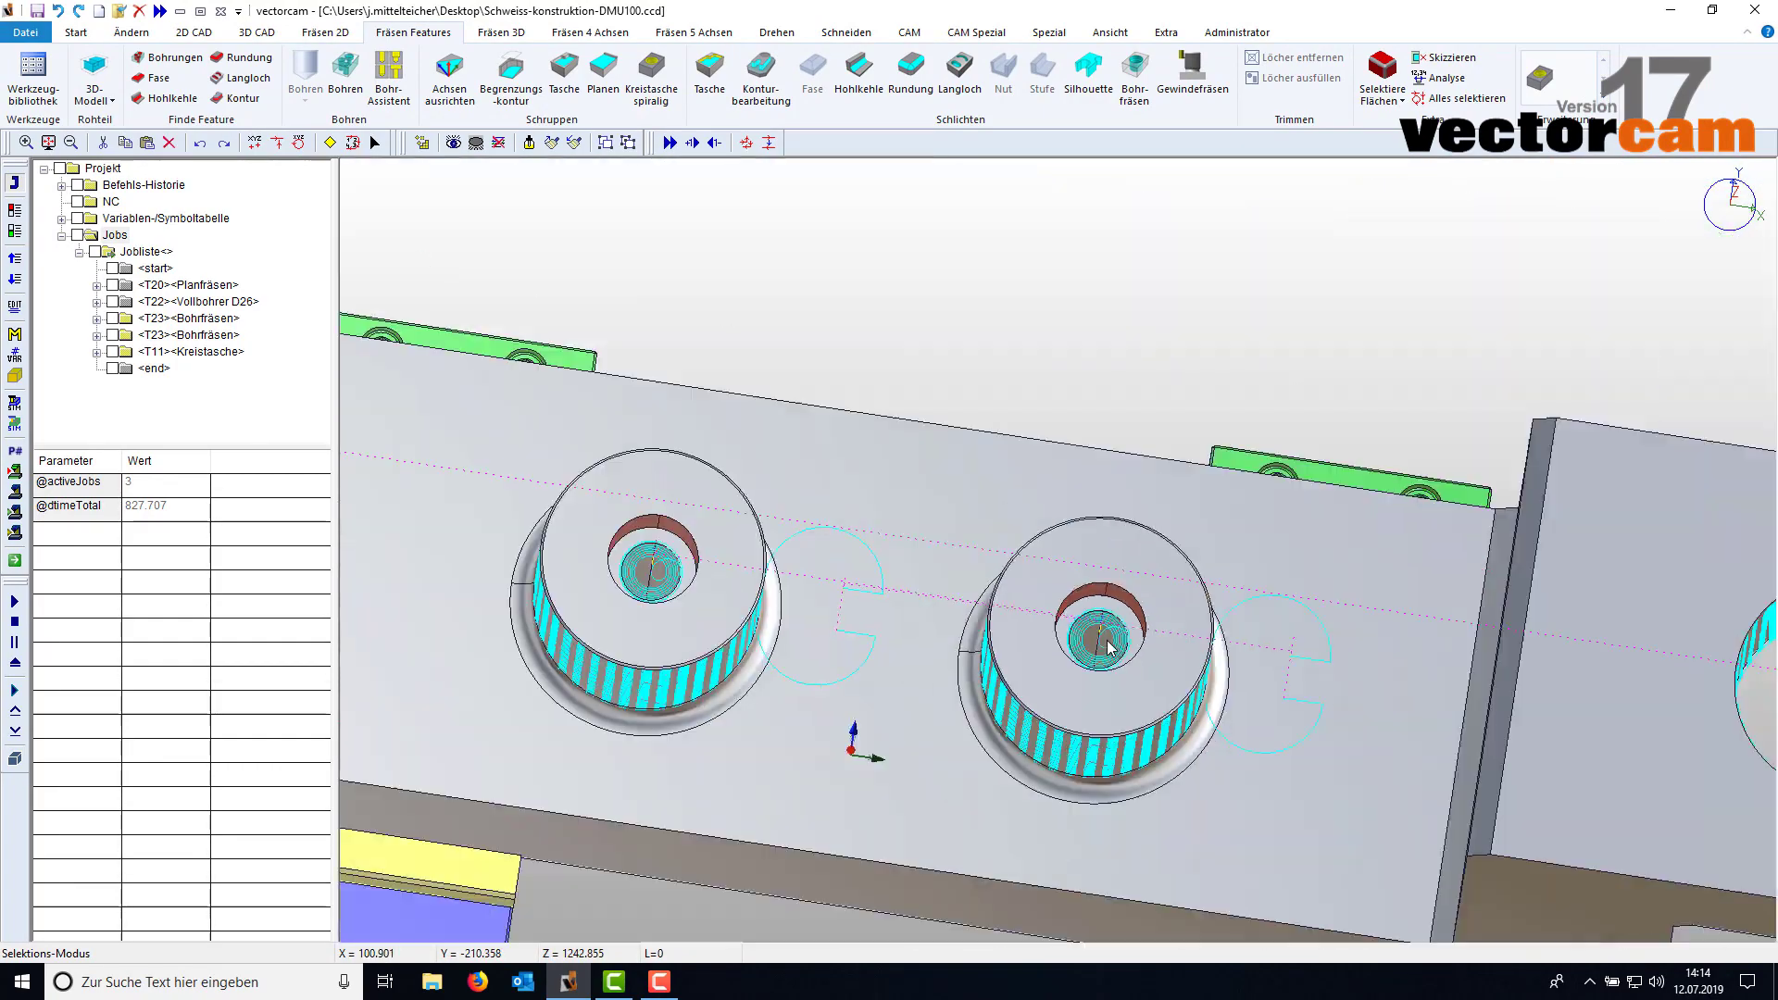
{"action": "scroll", "coordinate": [1065, 460], "scroll_direction": "down", "scroll_amount": 2}
{"action": "middle_click_drag", "start_coordinate": [1064, 460], "coordinate": [204, 315]}
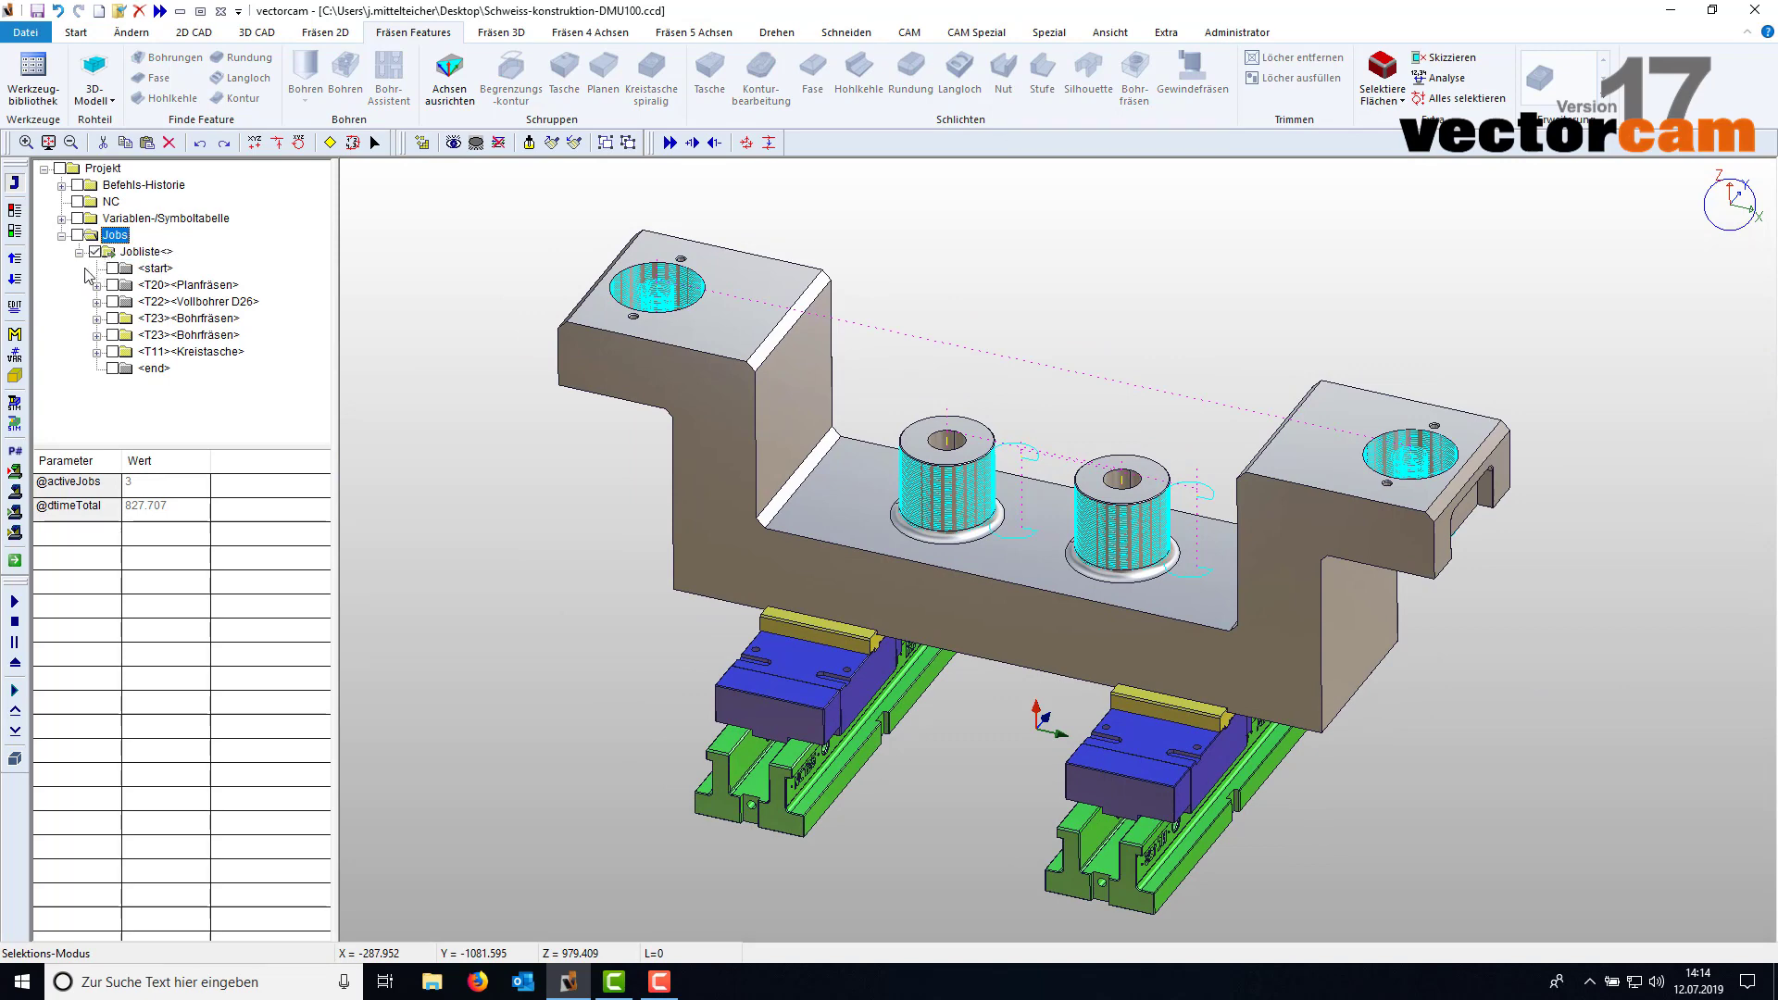
- Show all job toolpaths and the stock layer, then launch the external DMU machine simulation
{"action": "left_click", "coordinate": [14, 233]}
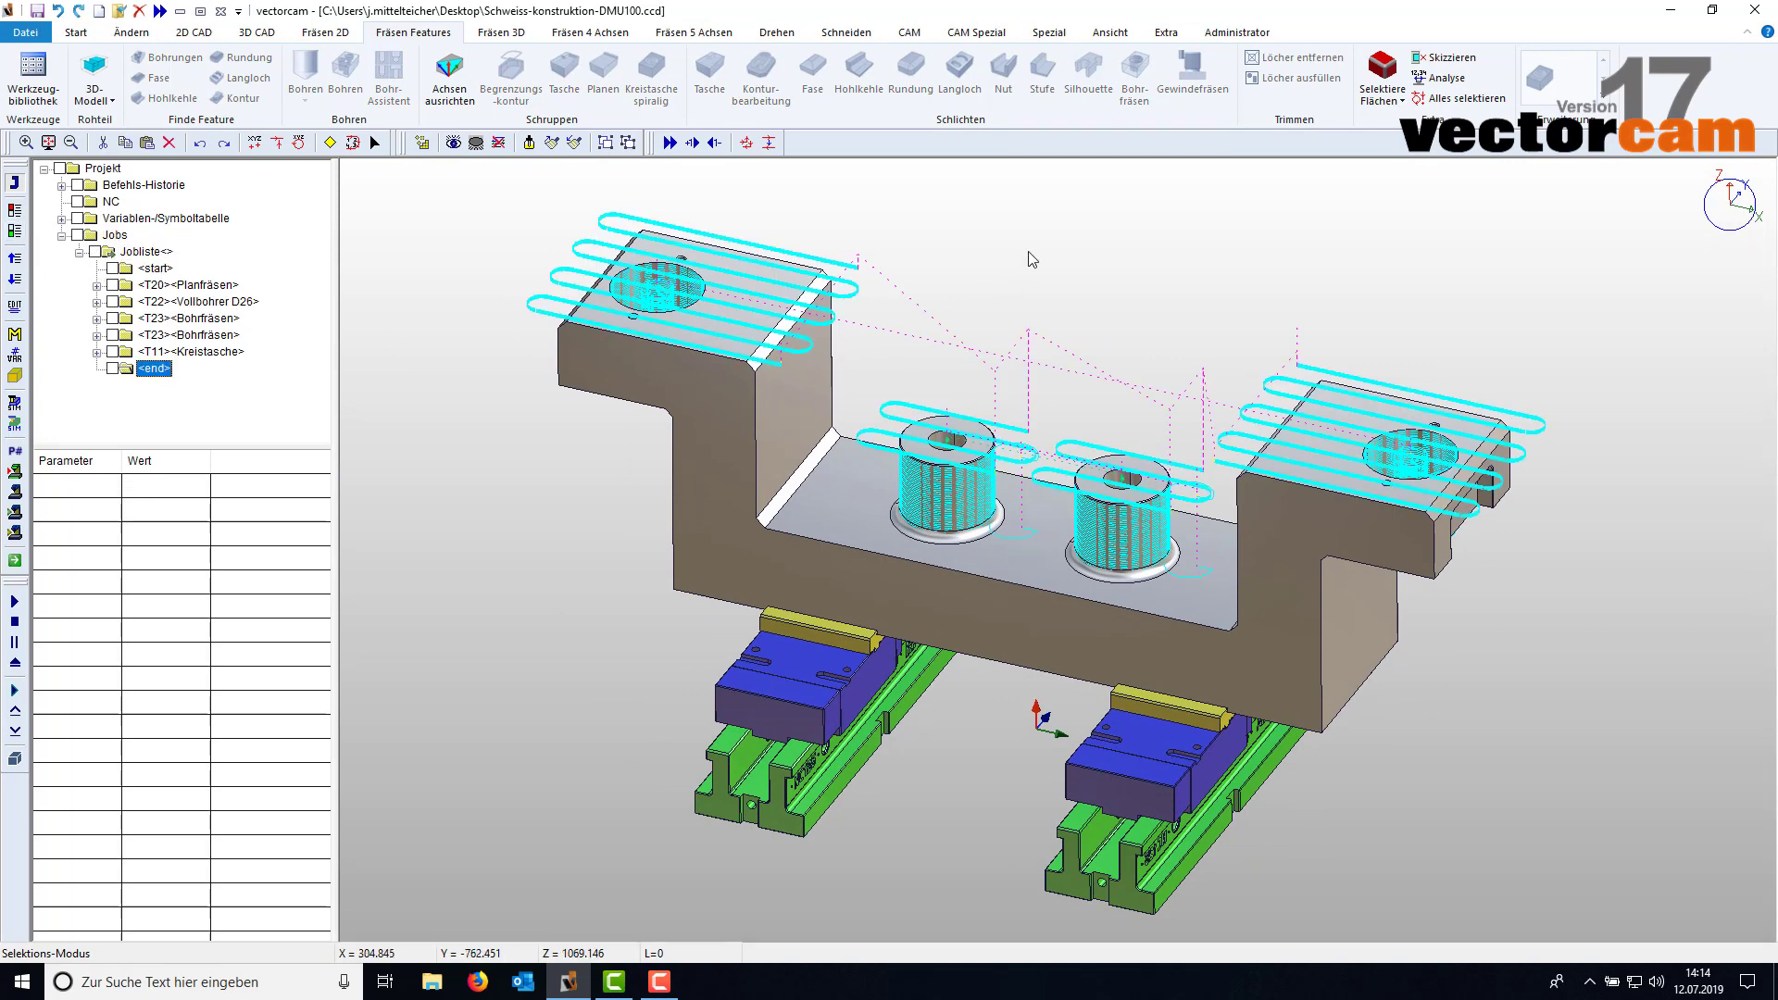
{"action": "left_click", "coordinate": [469, 146]}
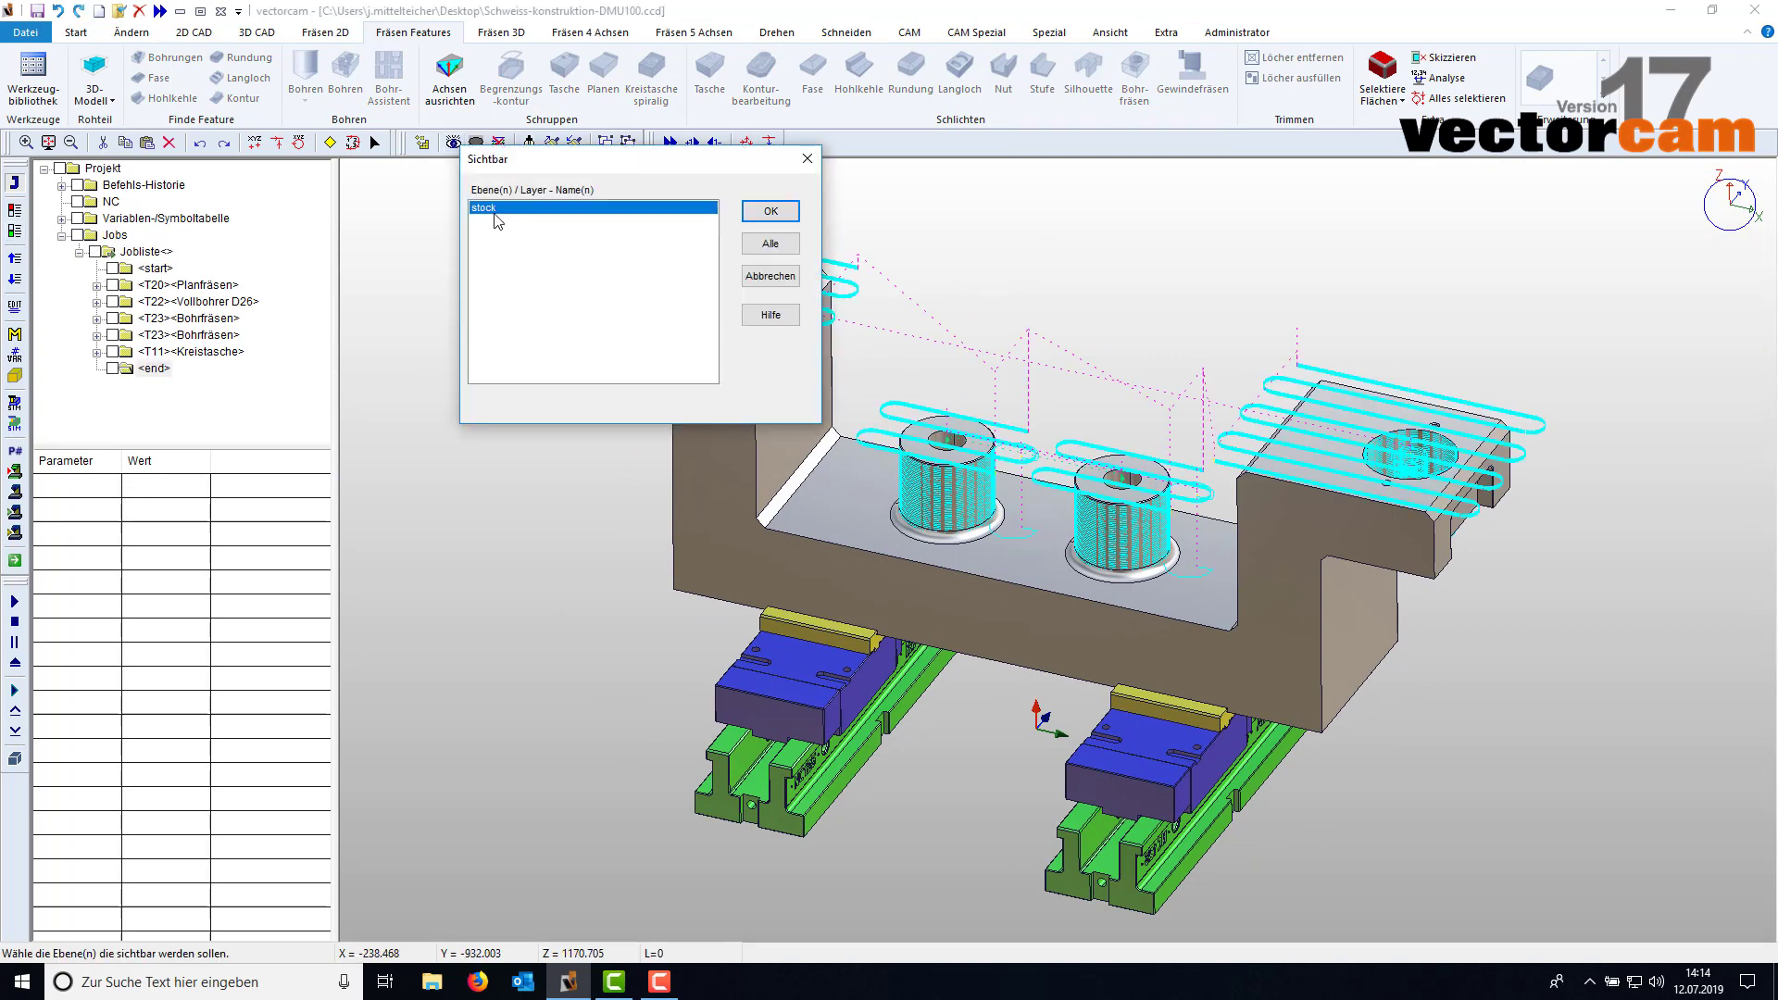
{"action": "left_click", "coordinate": [763, 215]}
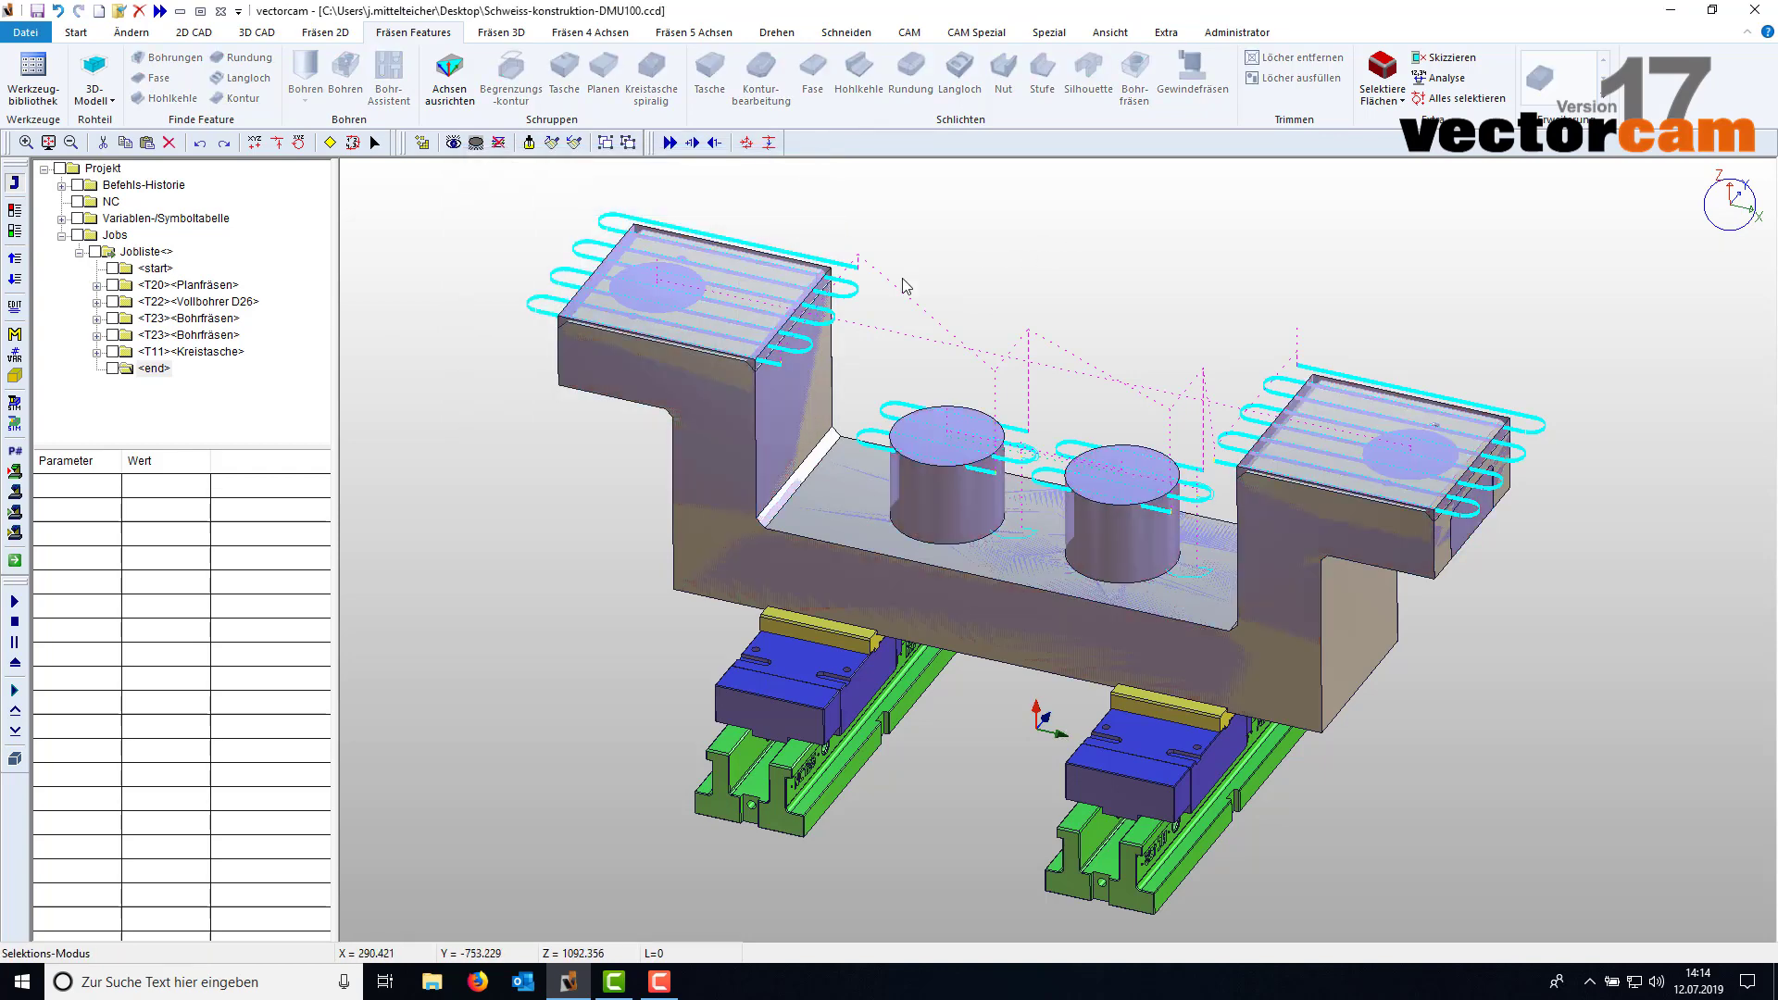
{"action": "left_click", "coordinate": [12, 426]}
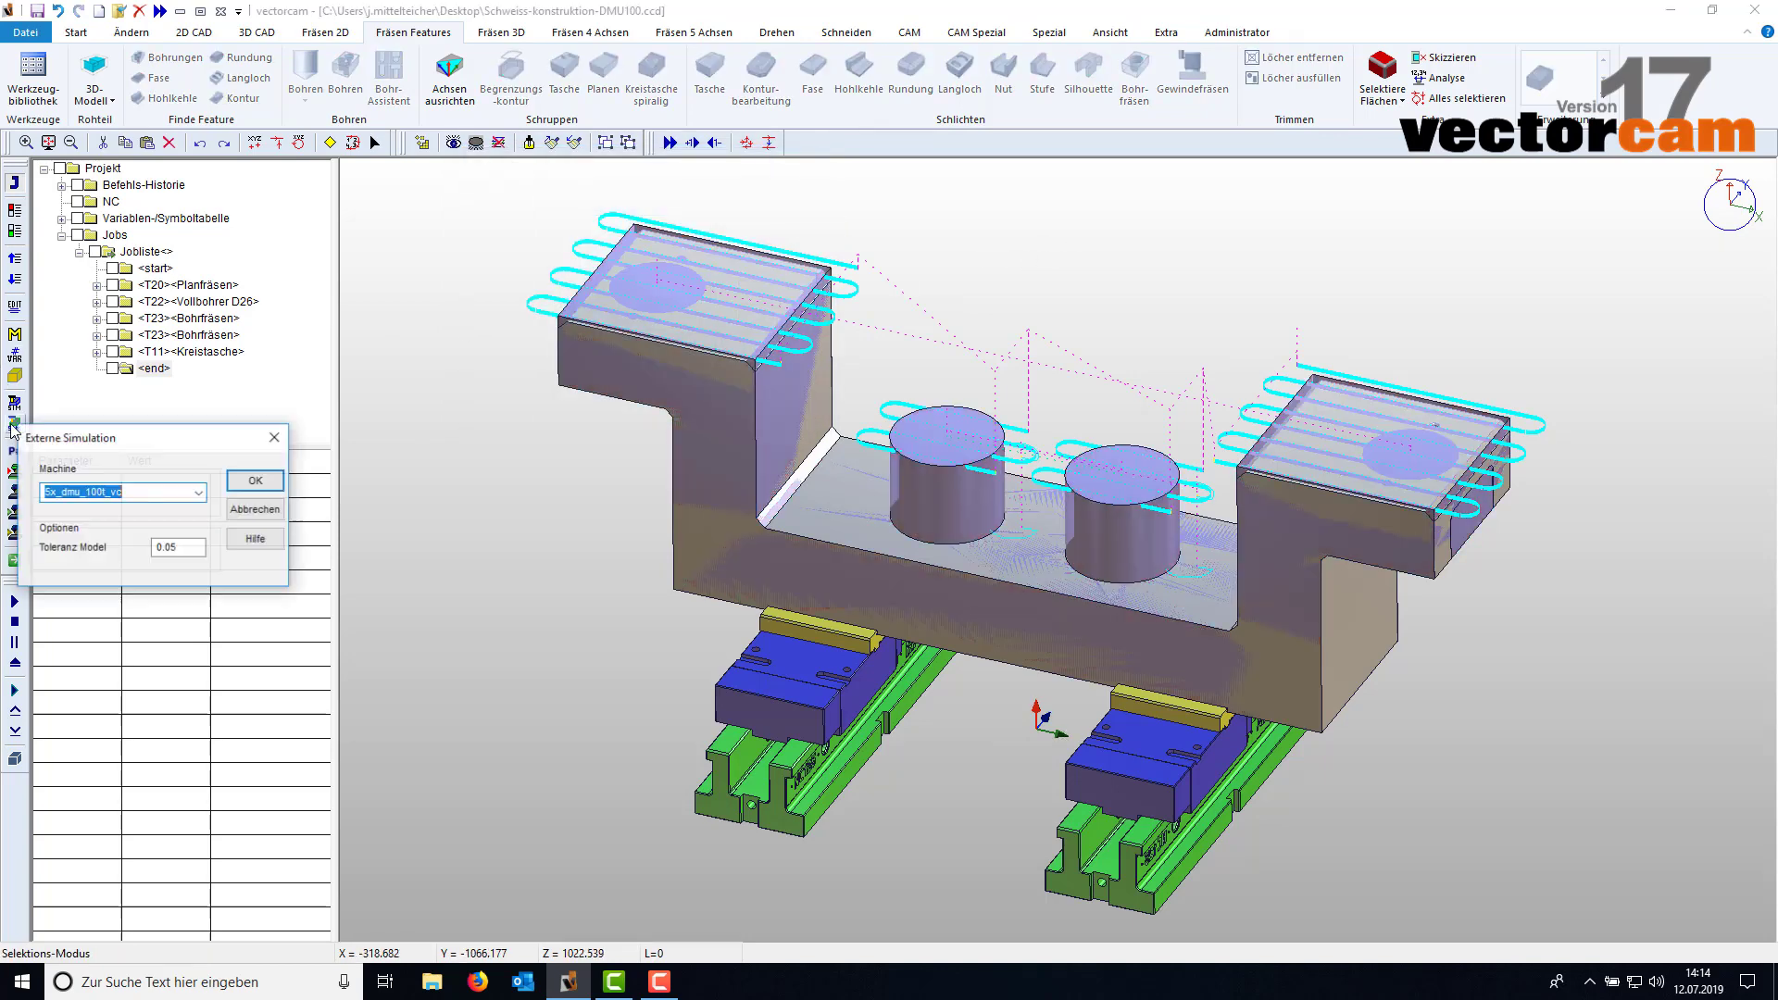
{"action": "left_click", "coordinate": [255, 481]}
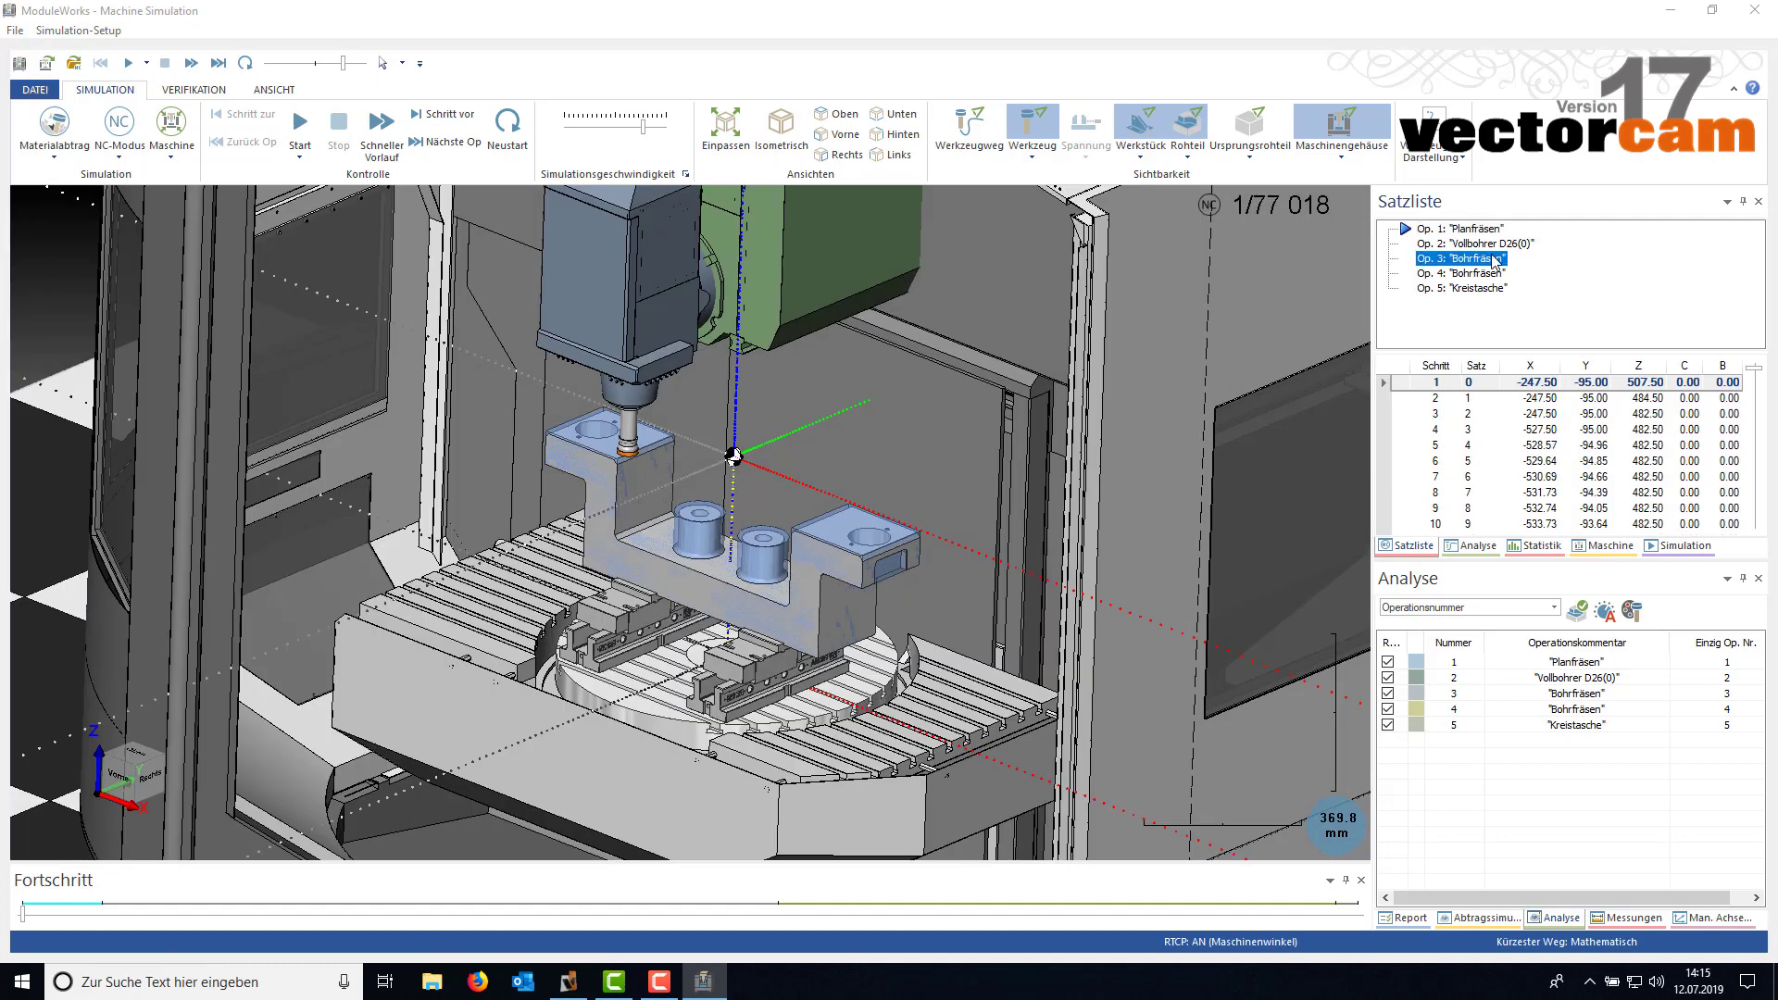
- Jump to operation 3 Bohrfräsen, start the simulation, and zoom in on the tool
{"action": "double_click", "coordinate": [1477, 258]}
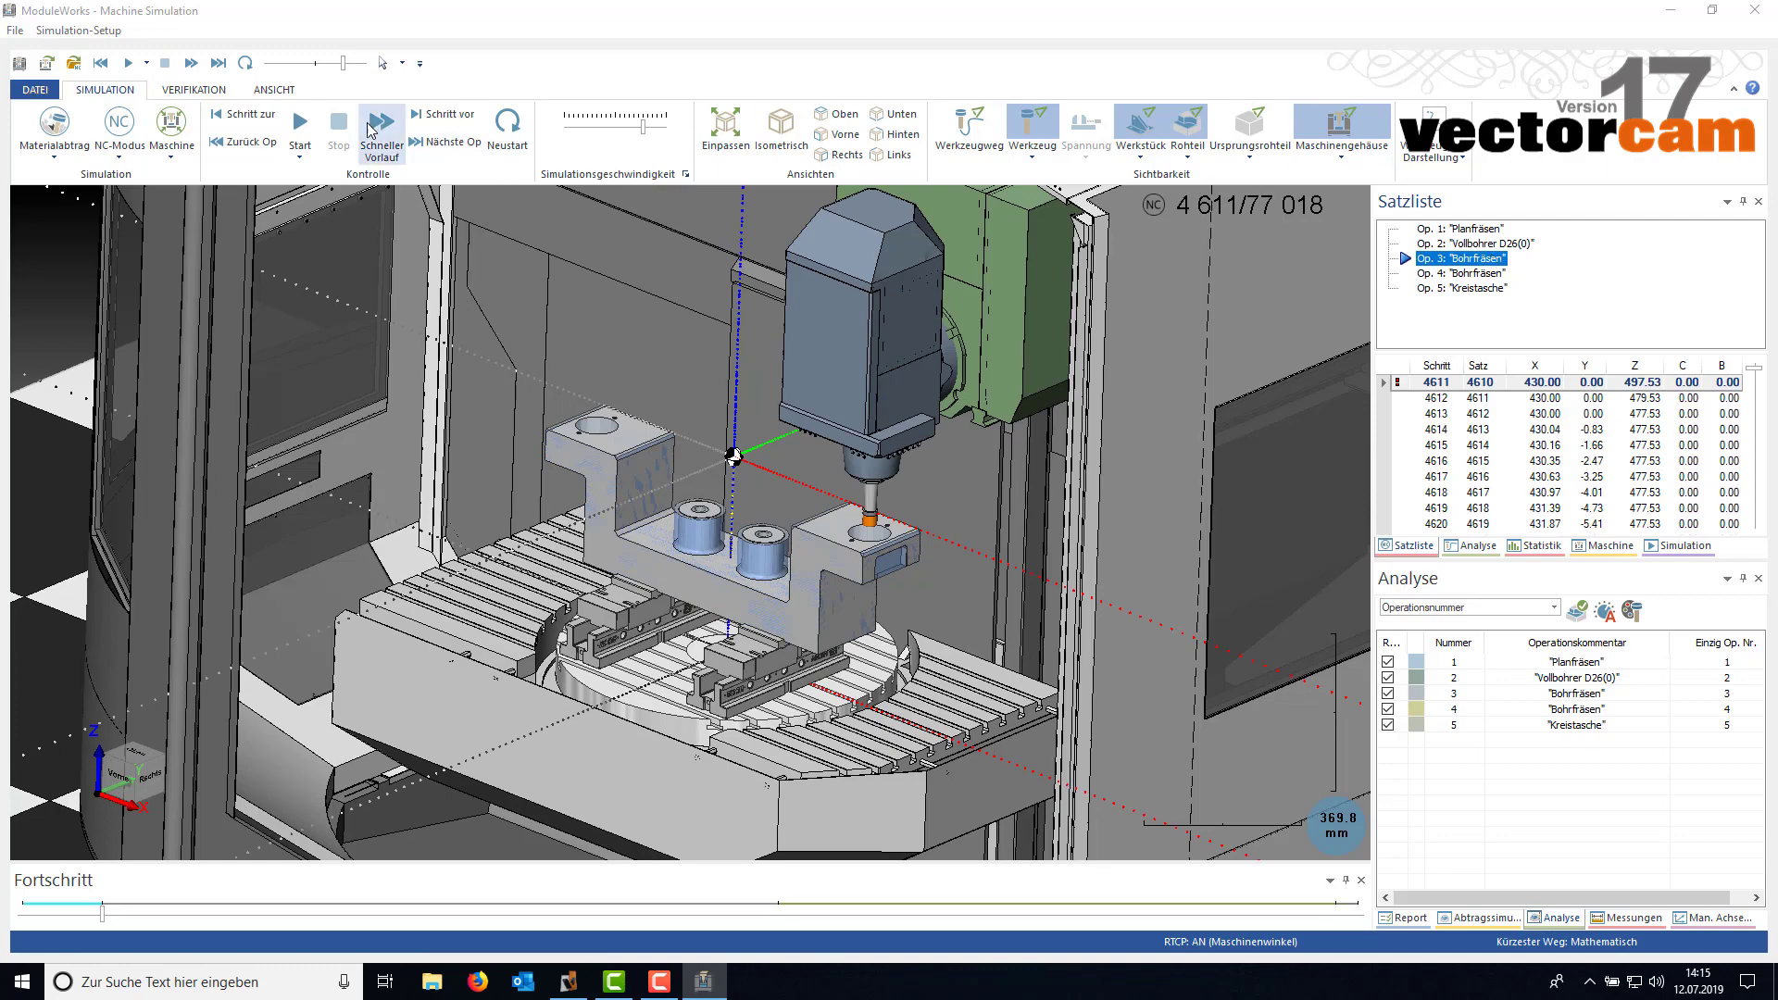
{"action": "left_click", "coordinate": [304, 126]}
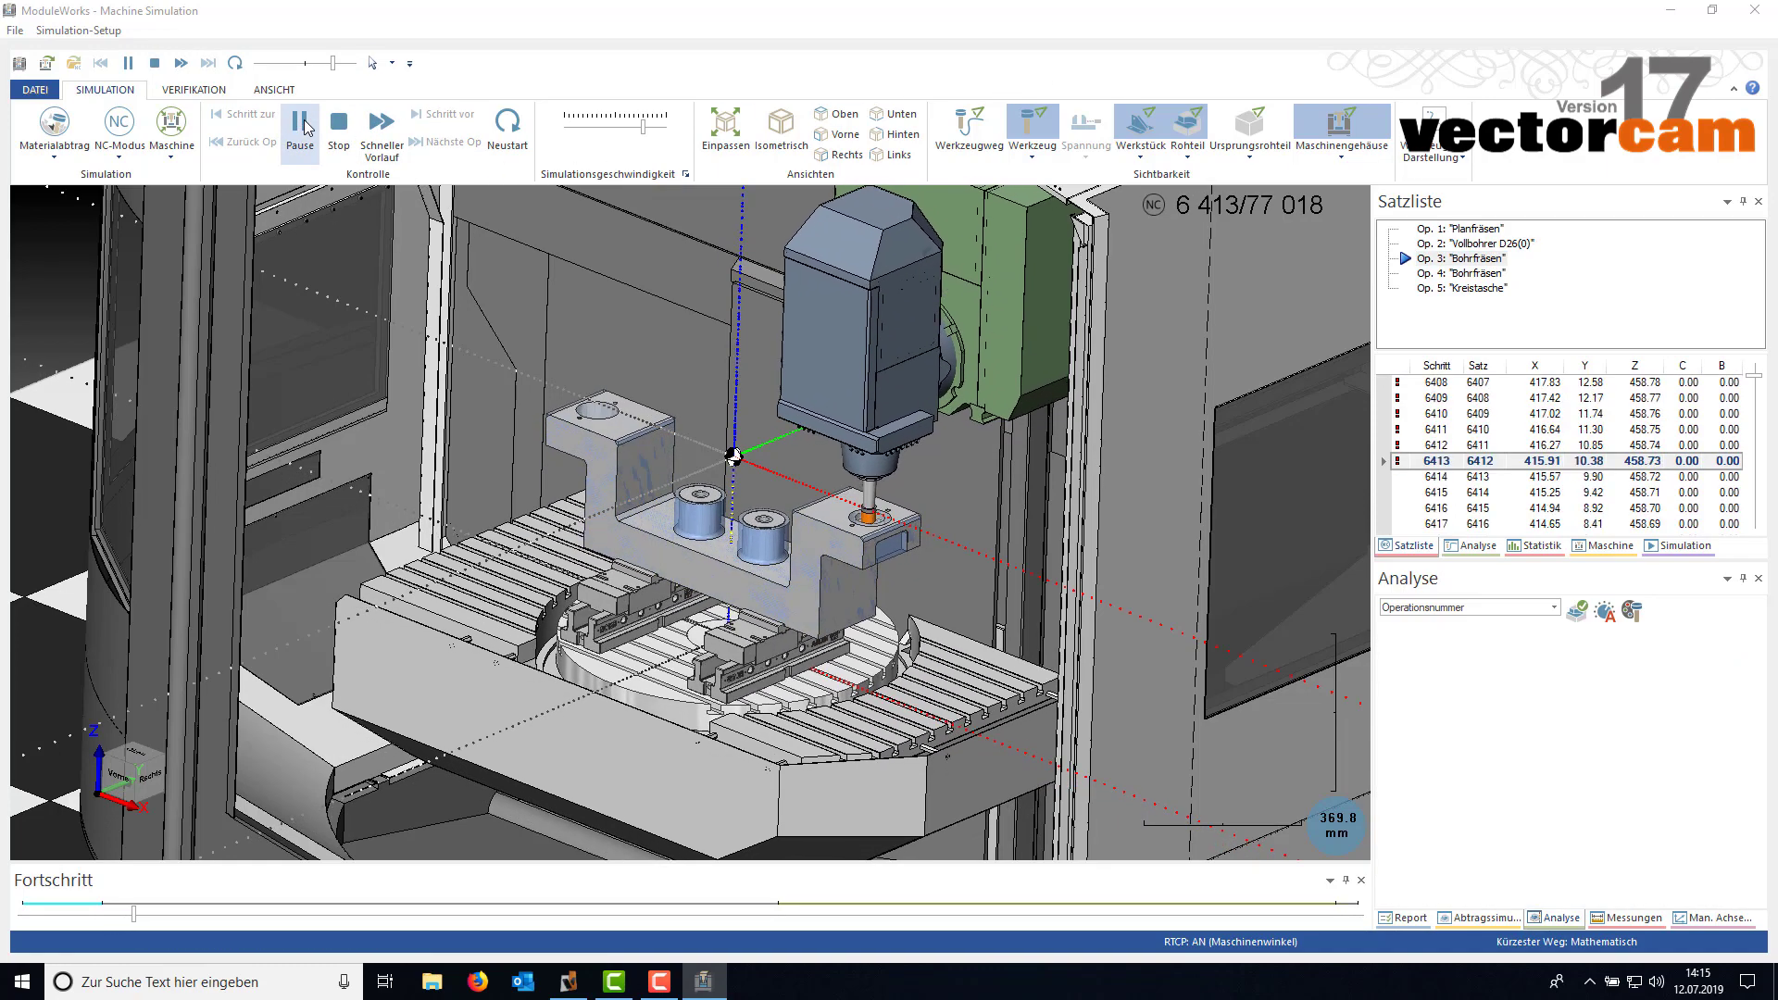
{"action": "scroll", "coordinate": [893, 553], "scroll_direction": "up", "scroll_amount": 2}
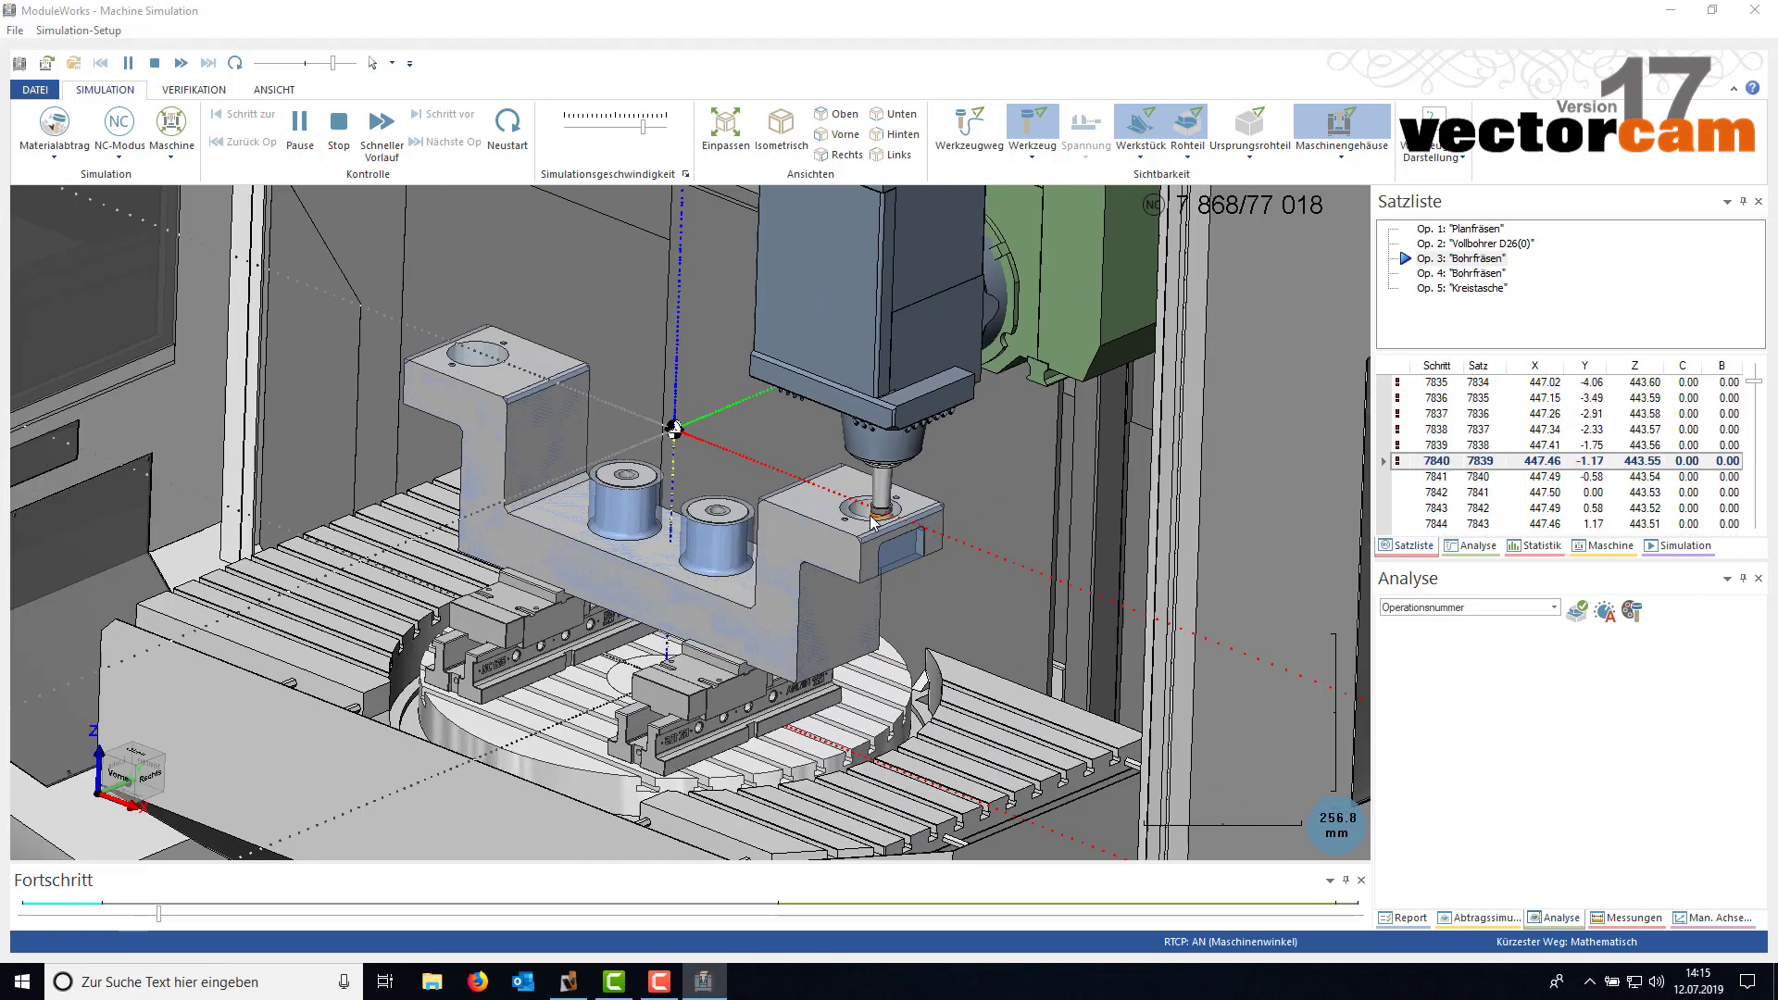
{"action": "scroll", "coordinate": [889, 547], "scroll_direction": "up", "scroll_amount": 2}
{"action": "scroll", "coordinate": [879, 532], "scroll_direction": "up", "scroll_amount": 2}
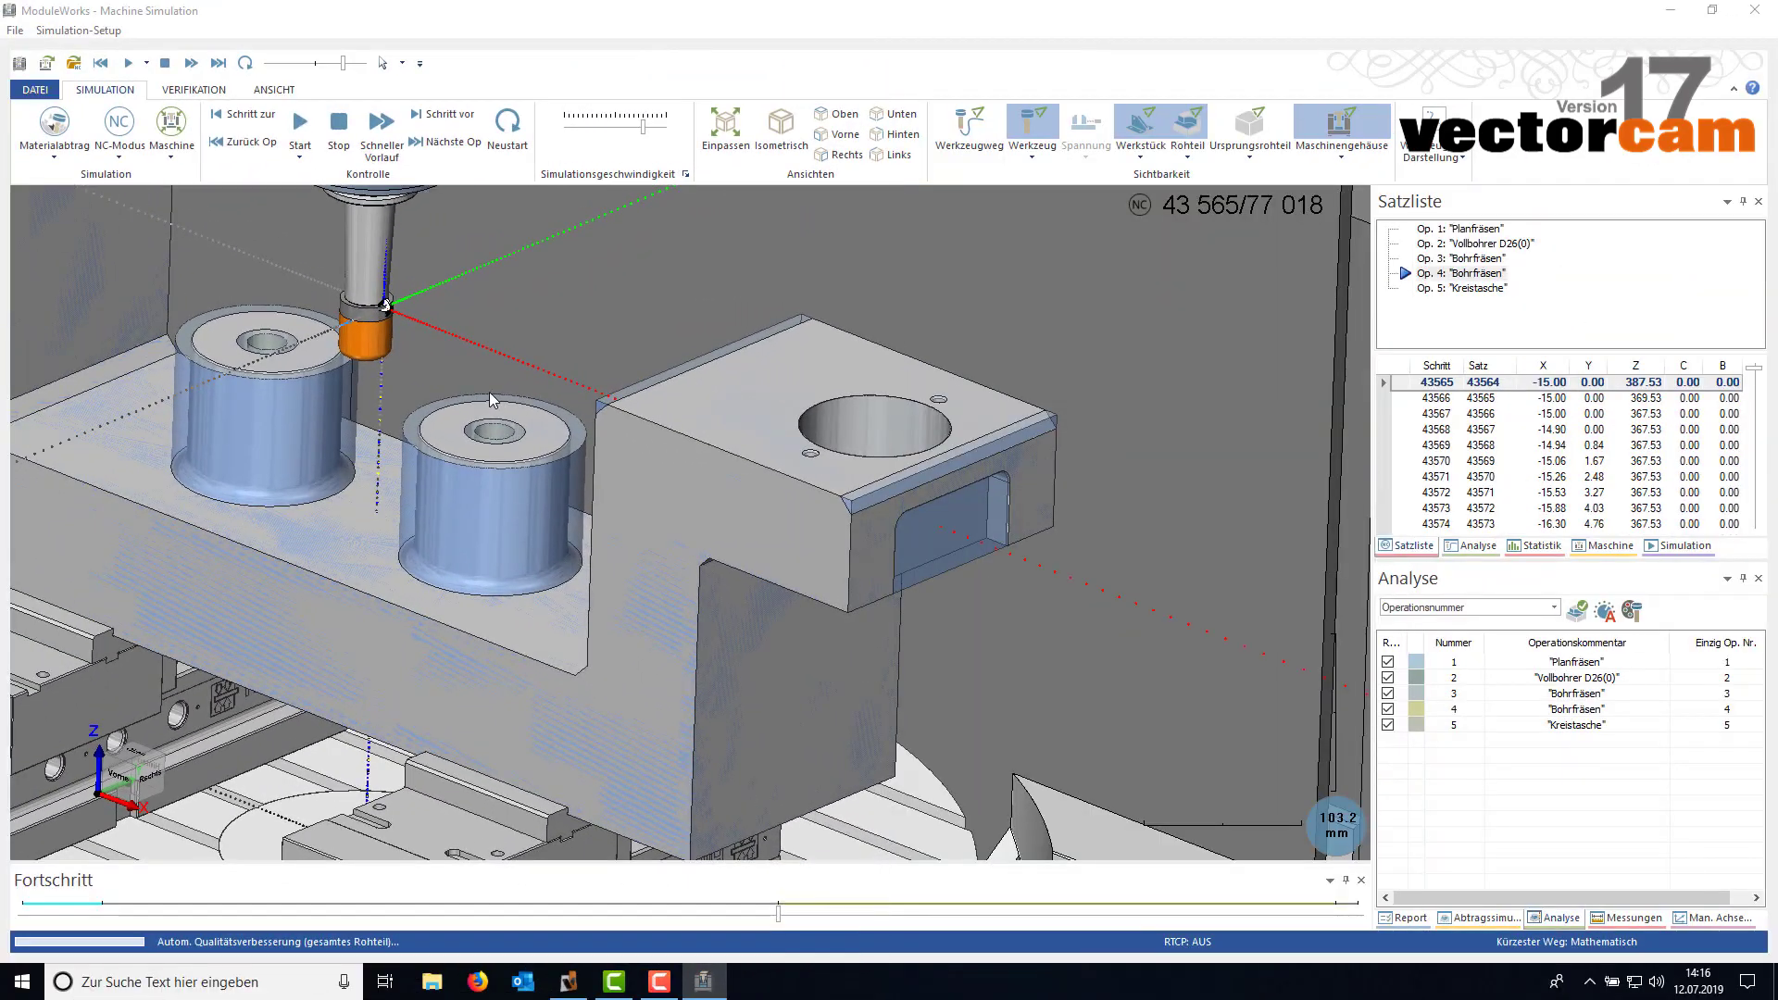
- Resume the simulation through the second bore milling, zooming out to reach operation 5, Kreistasche
{"action": "left_click", "coordinate": [299, 128]}
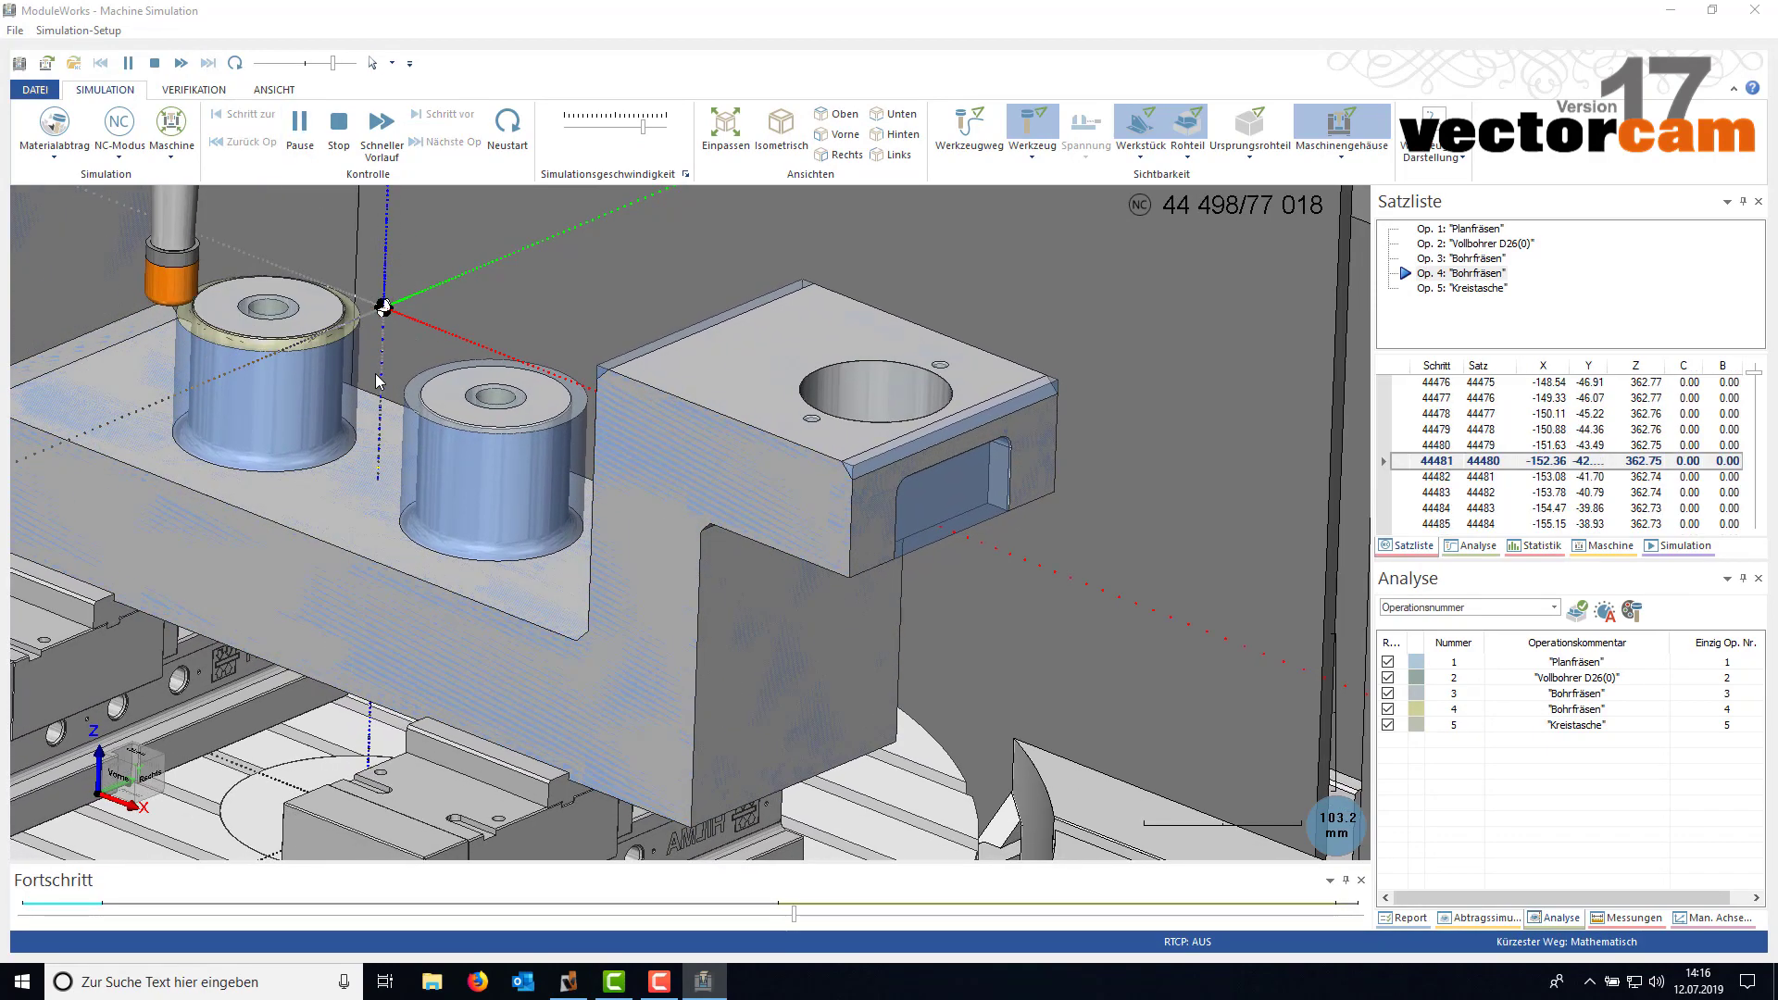
{"action": "scroll", "coordinate": [378, 380], "scroll_direction": "down", "scroll_amount": 2}
{"action": "middle_click_drag", "start_coordinate": [378, 381], "coordinate": [498, 492]}
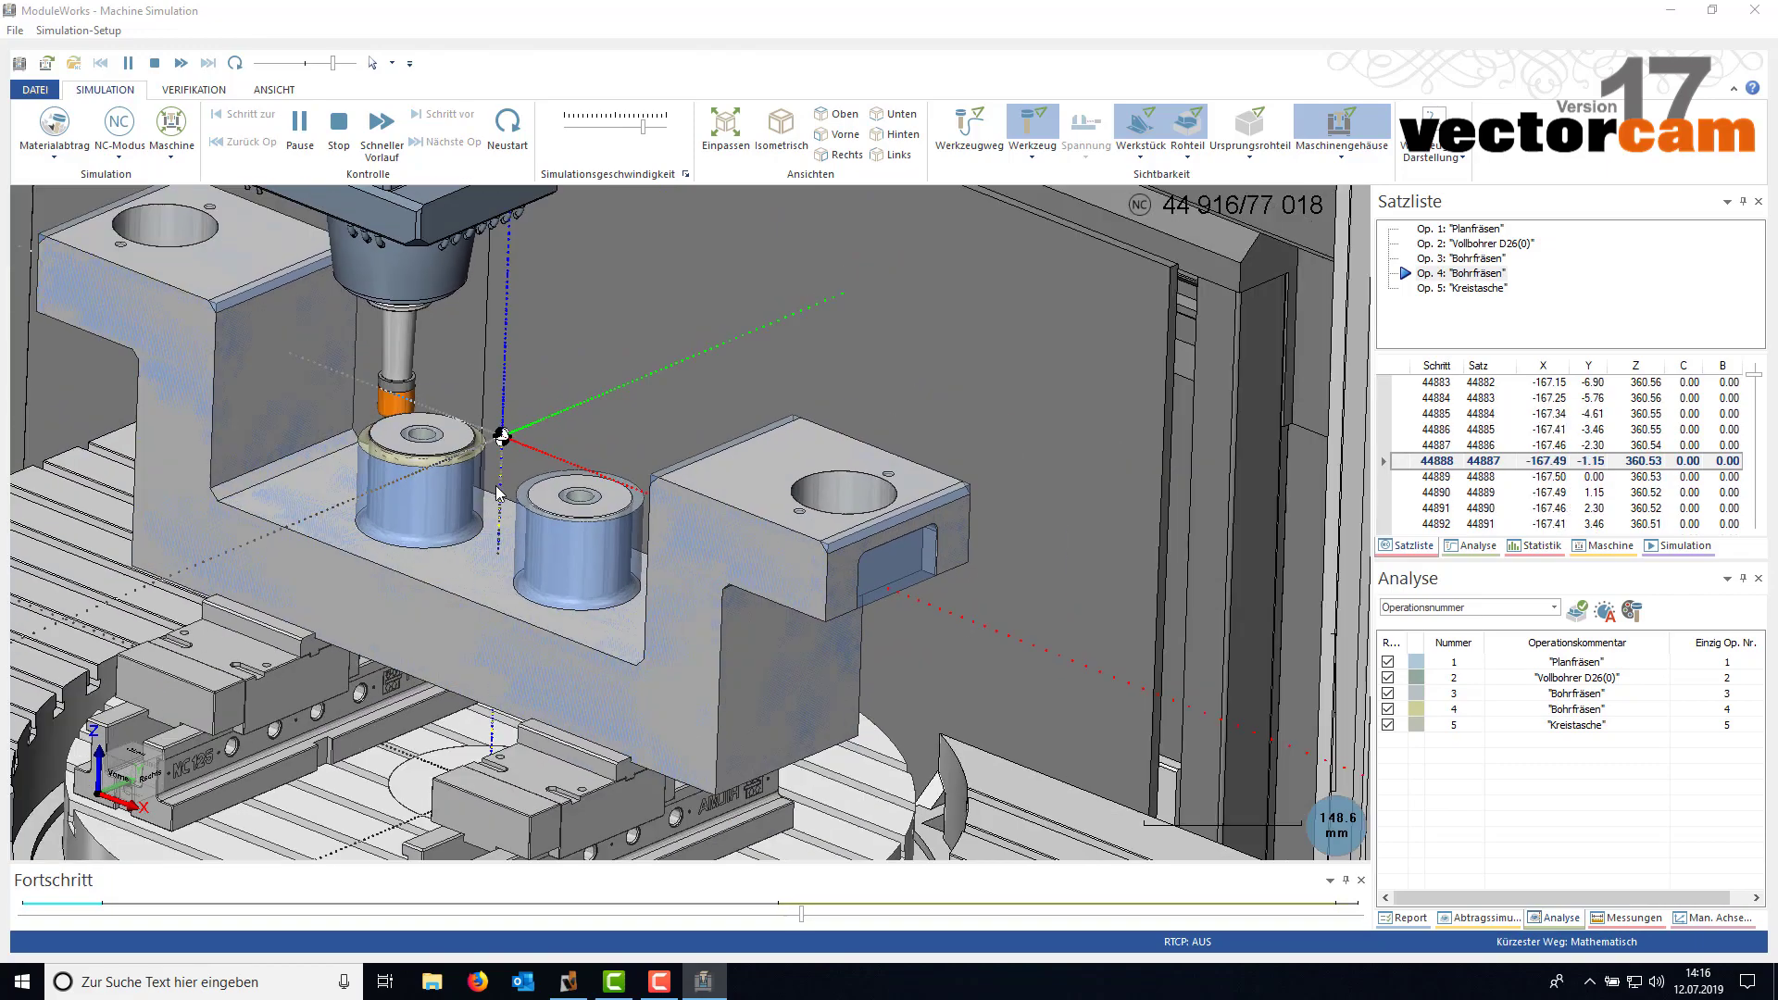
{"action": "scroll", "coordinate": [498, 493], "scroll_direction": "down", "scroll_amount": 1}
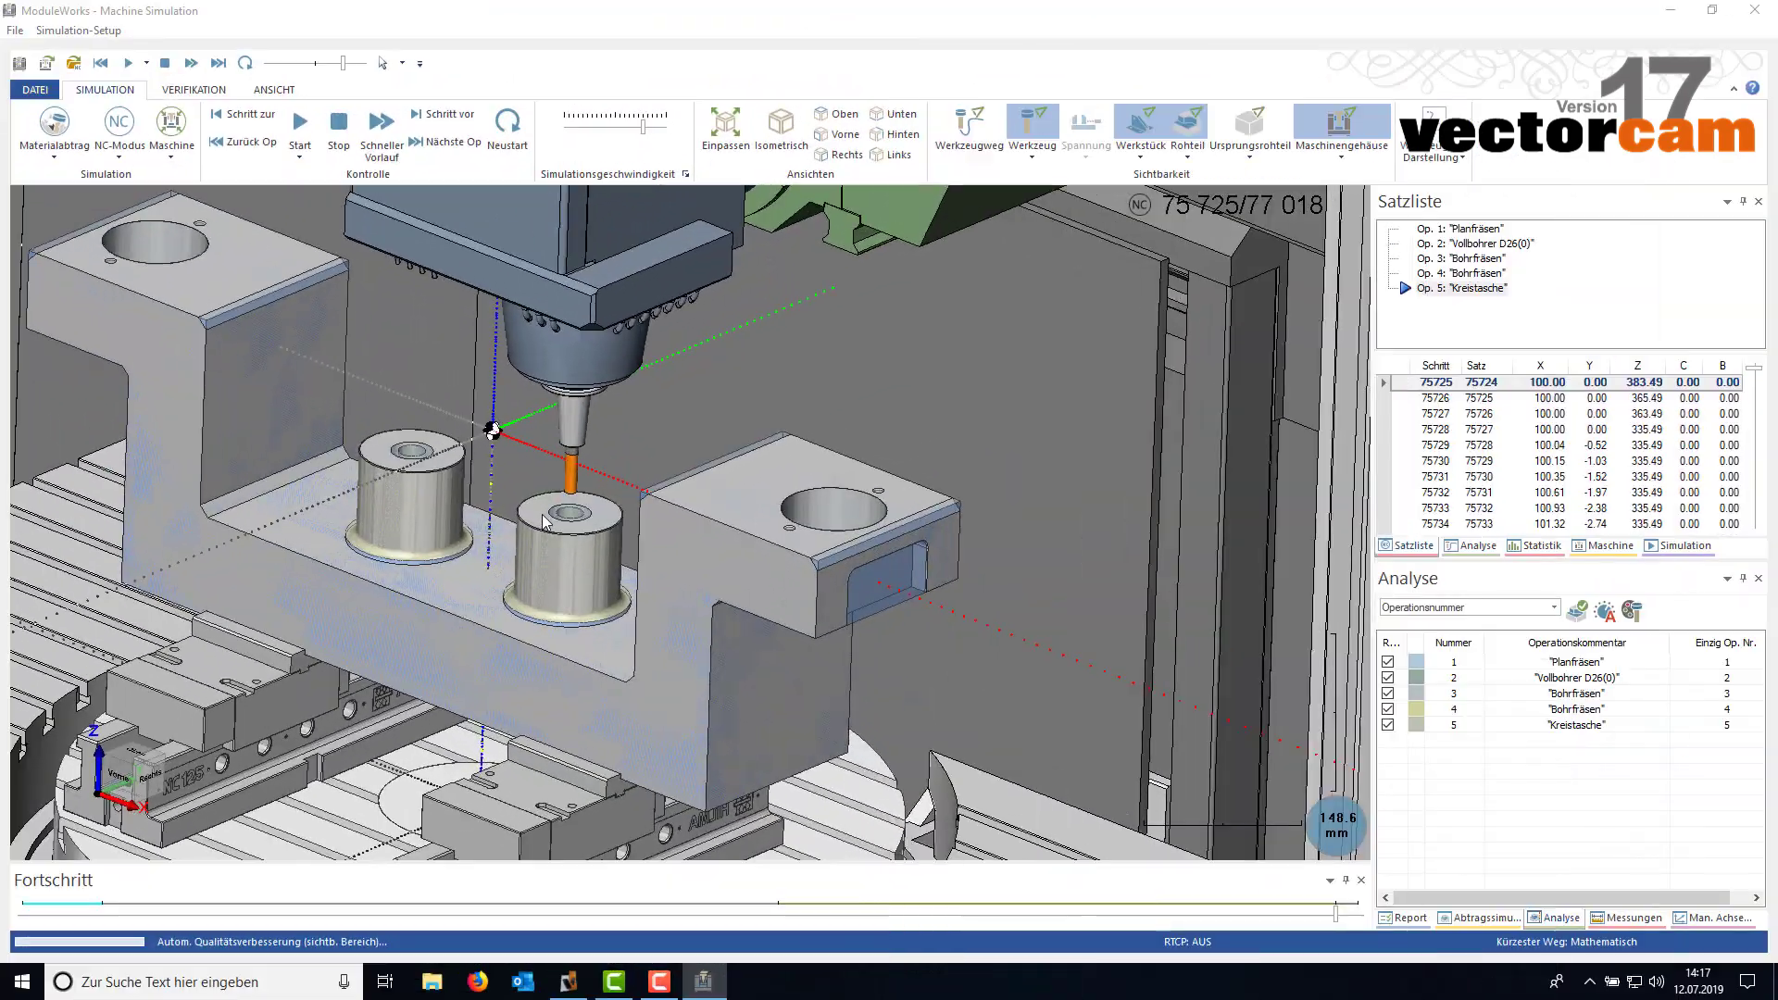
- Zoom onto the middle pin and resume the Kreistasche pocketing simulation
{"action": "scroll", "coordinate": [618, 507], "scroll_direction": "up", "scroll_amount": 2}
{"action": "scroll", "coordinate": [618, 508], "scroll_direction": "up", "scroll_amount": 3}
{"action": "scroll", "coordinate": [618, 507], "scroll_direction": "up", "scroll_amount": 1}
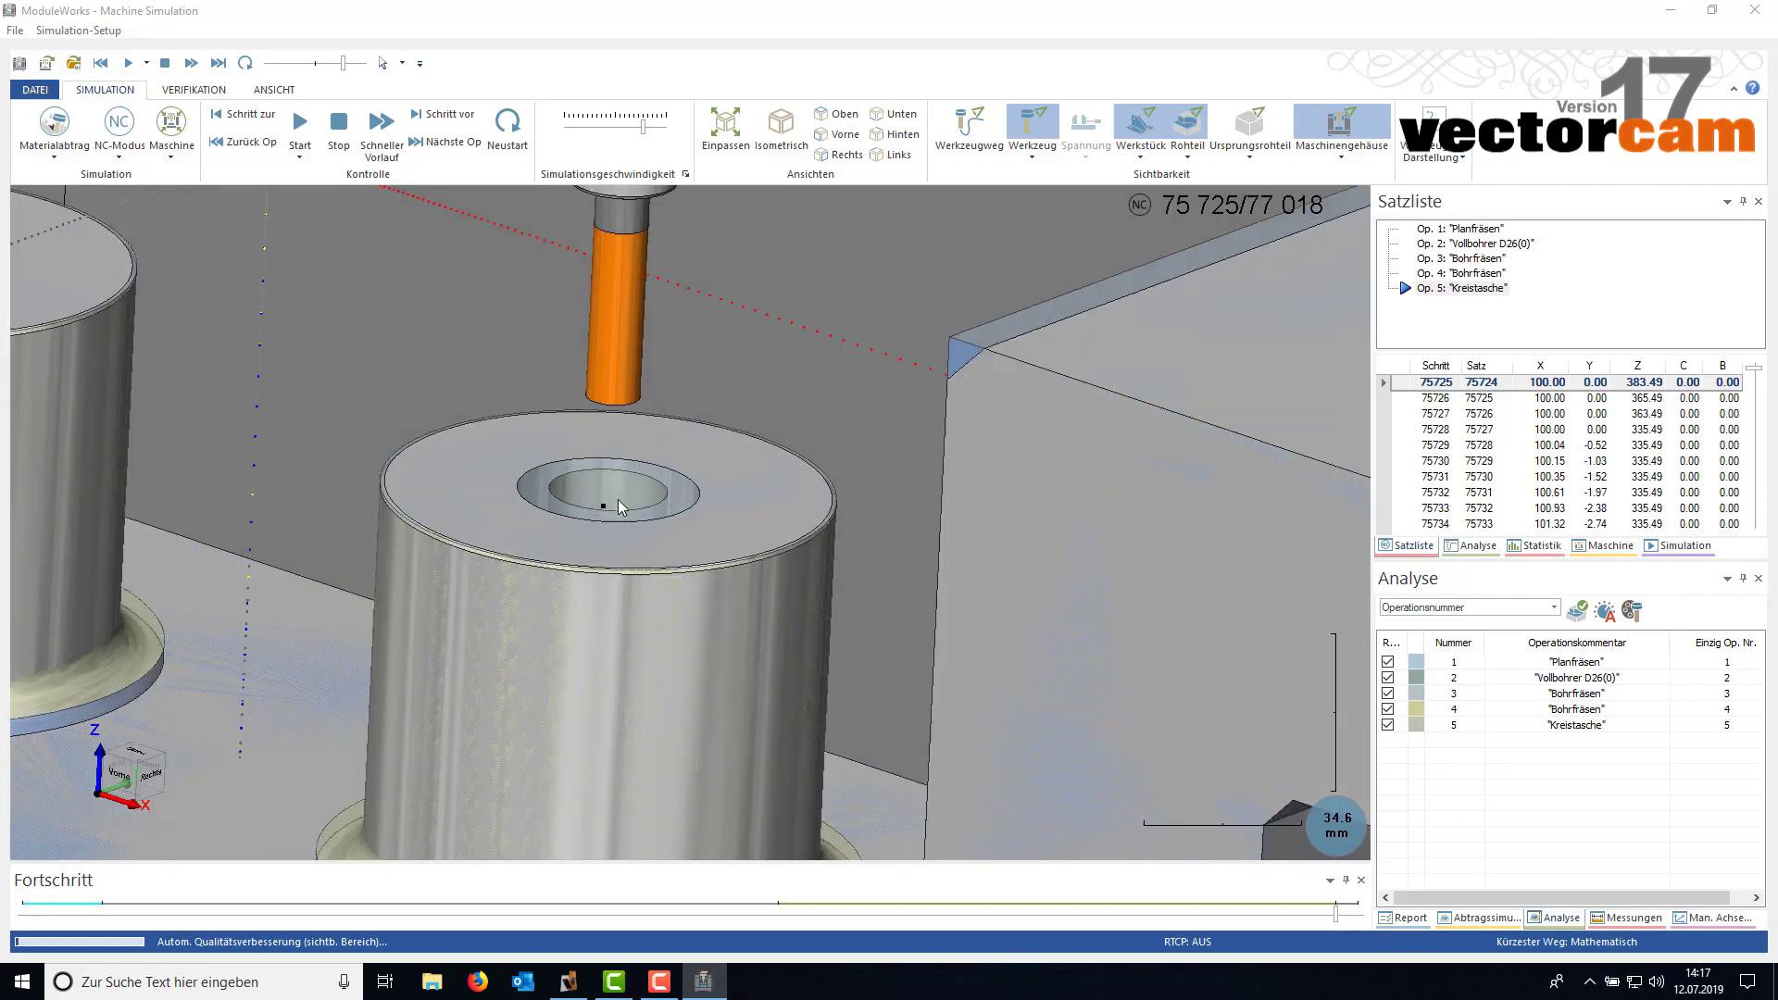
{"action": "middle_click_drag", "start_coordinate": [617, 501], "coordinate": [630, 490]}
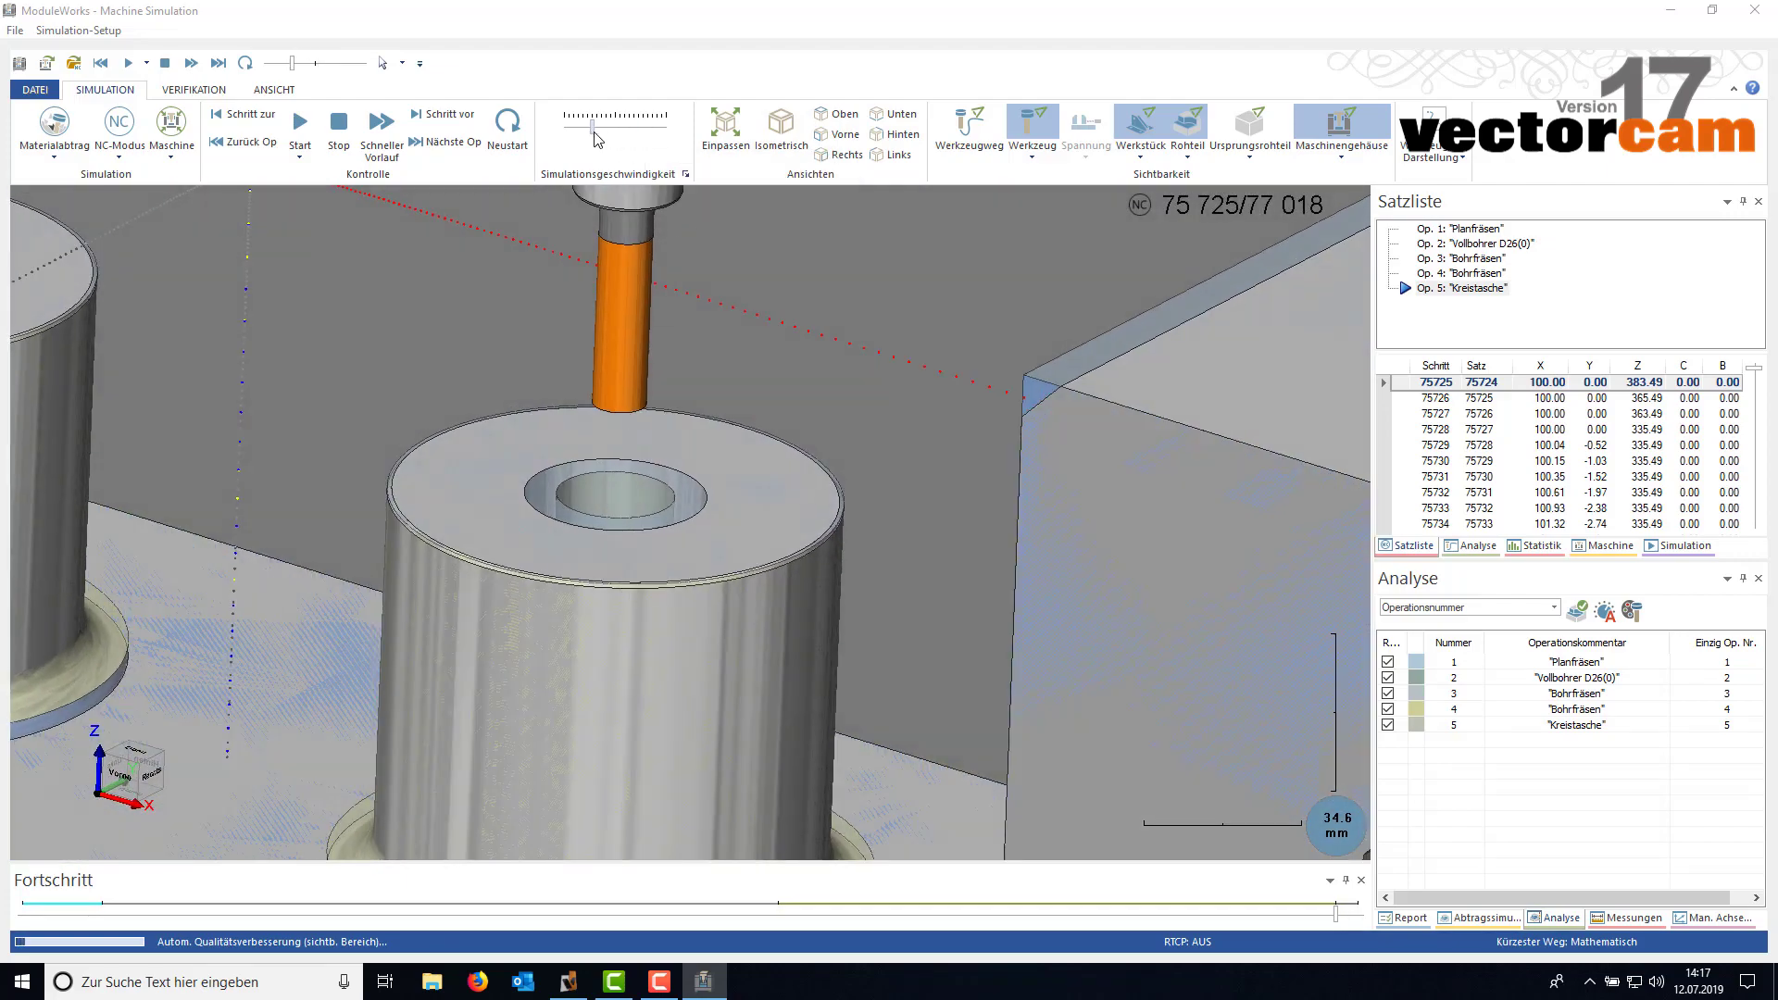
{"action": "left_click", "coordinate": [308, 132]}
{"action": "middle_click_drag", "start_coordinate": [361, 222], "coordinate": [396, 300]}
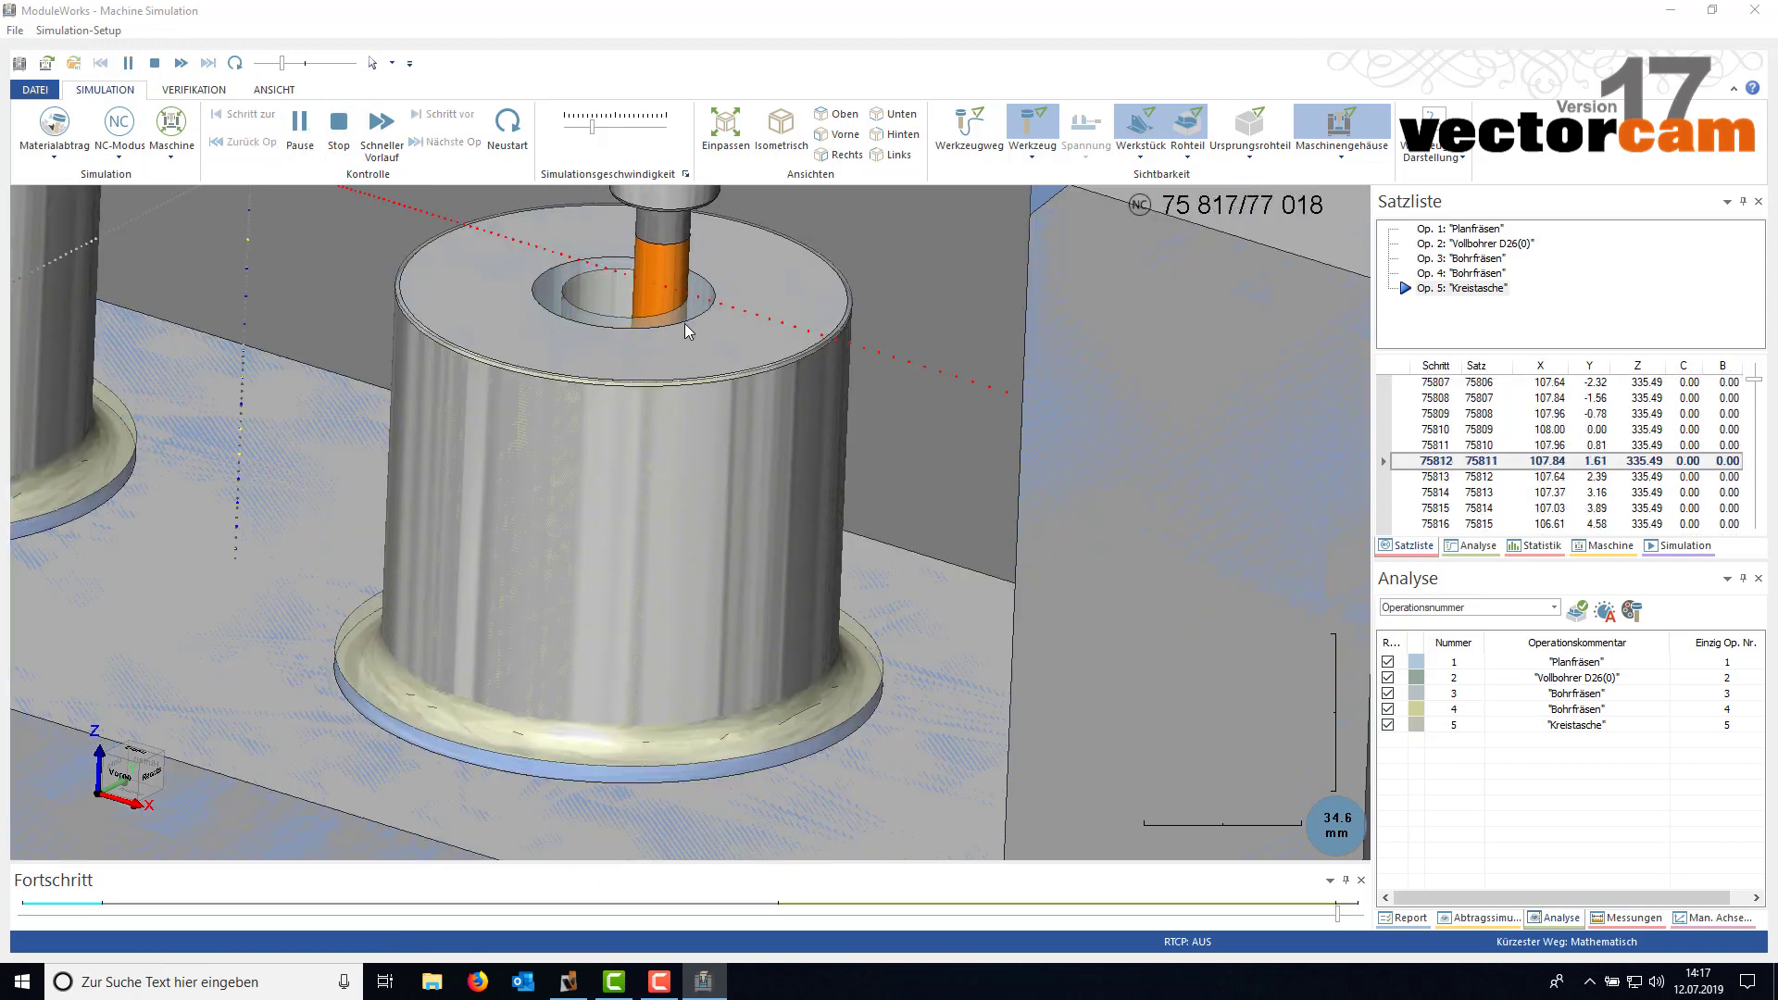
- Raise the simulation speed slightly and follow the tool to the other pin until block 77018
{"action": "scroll", "coordinate": [685, 324], "scroll_direction": "down", "scroll_amount": 1}
{"action": "scroll", "coordinate": [674, 314], "scroll_direction": "down", "scroll_amount": 1}
{"action": "middle_click_drag", "start_coordinate": [674, 314], "coordinate": [698, 394]}
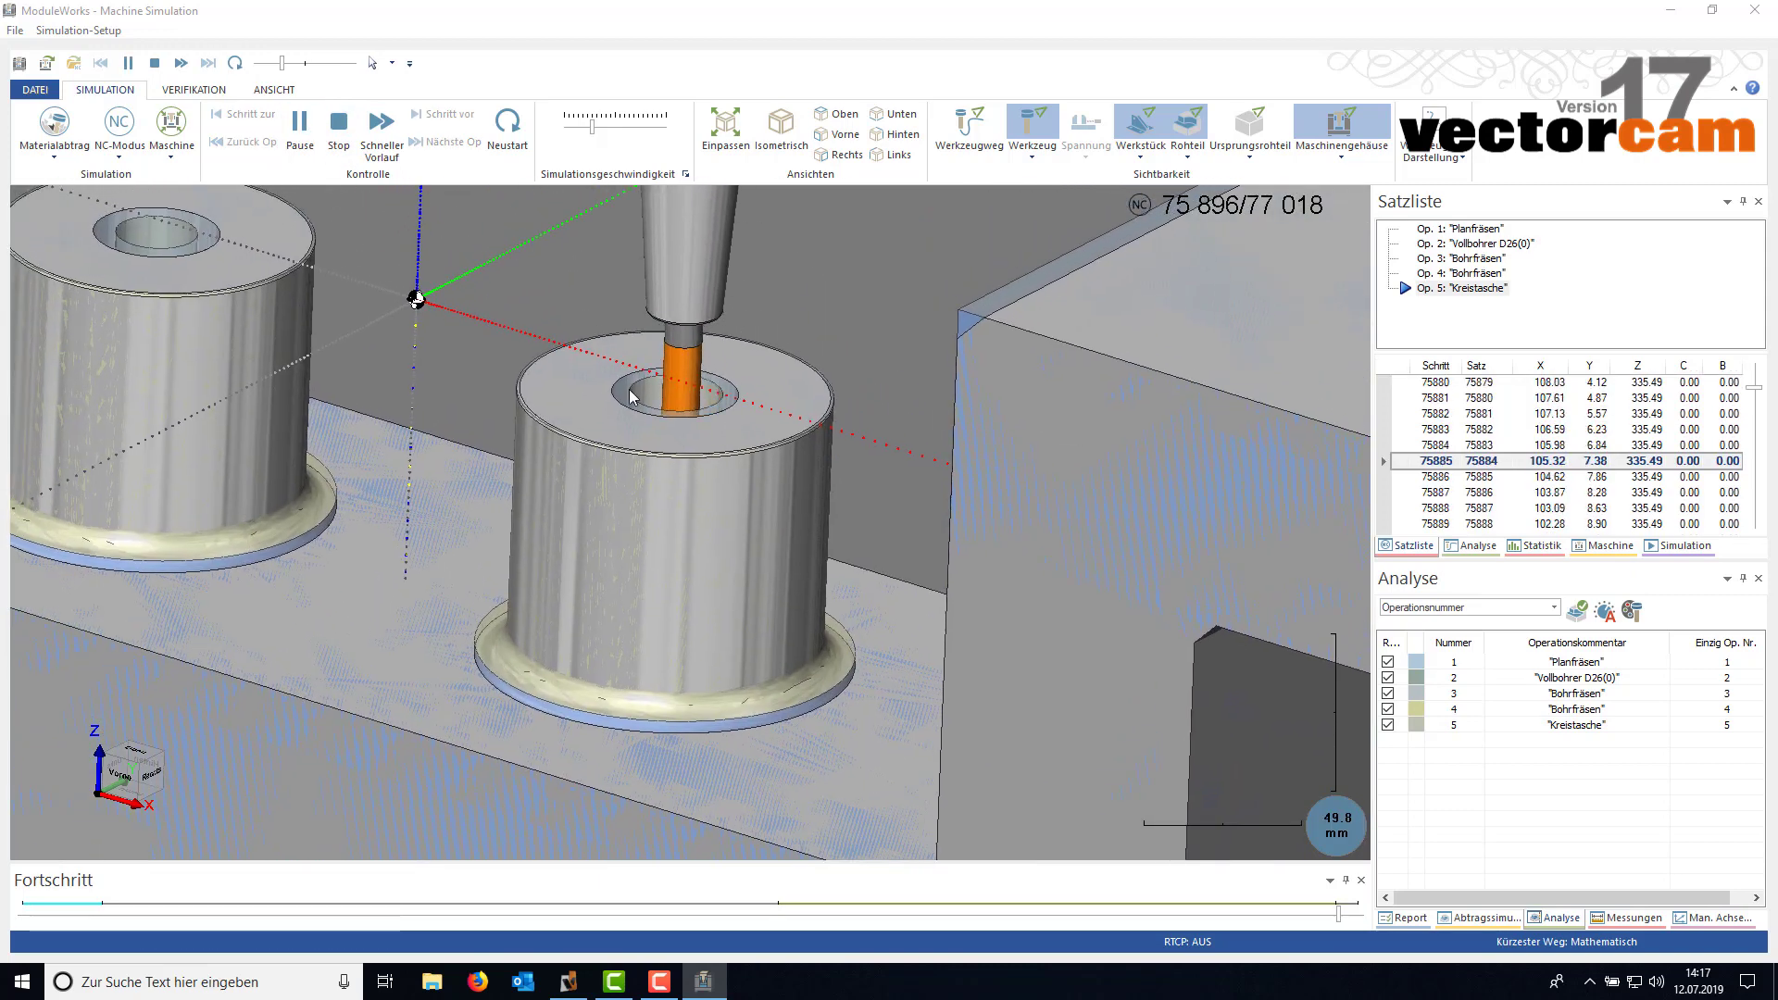
{"action": "left_click", "coordinate": [602, 132]}
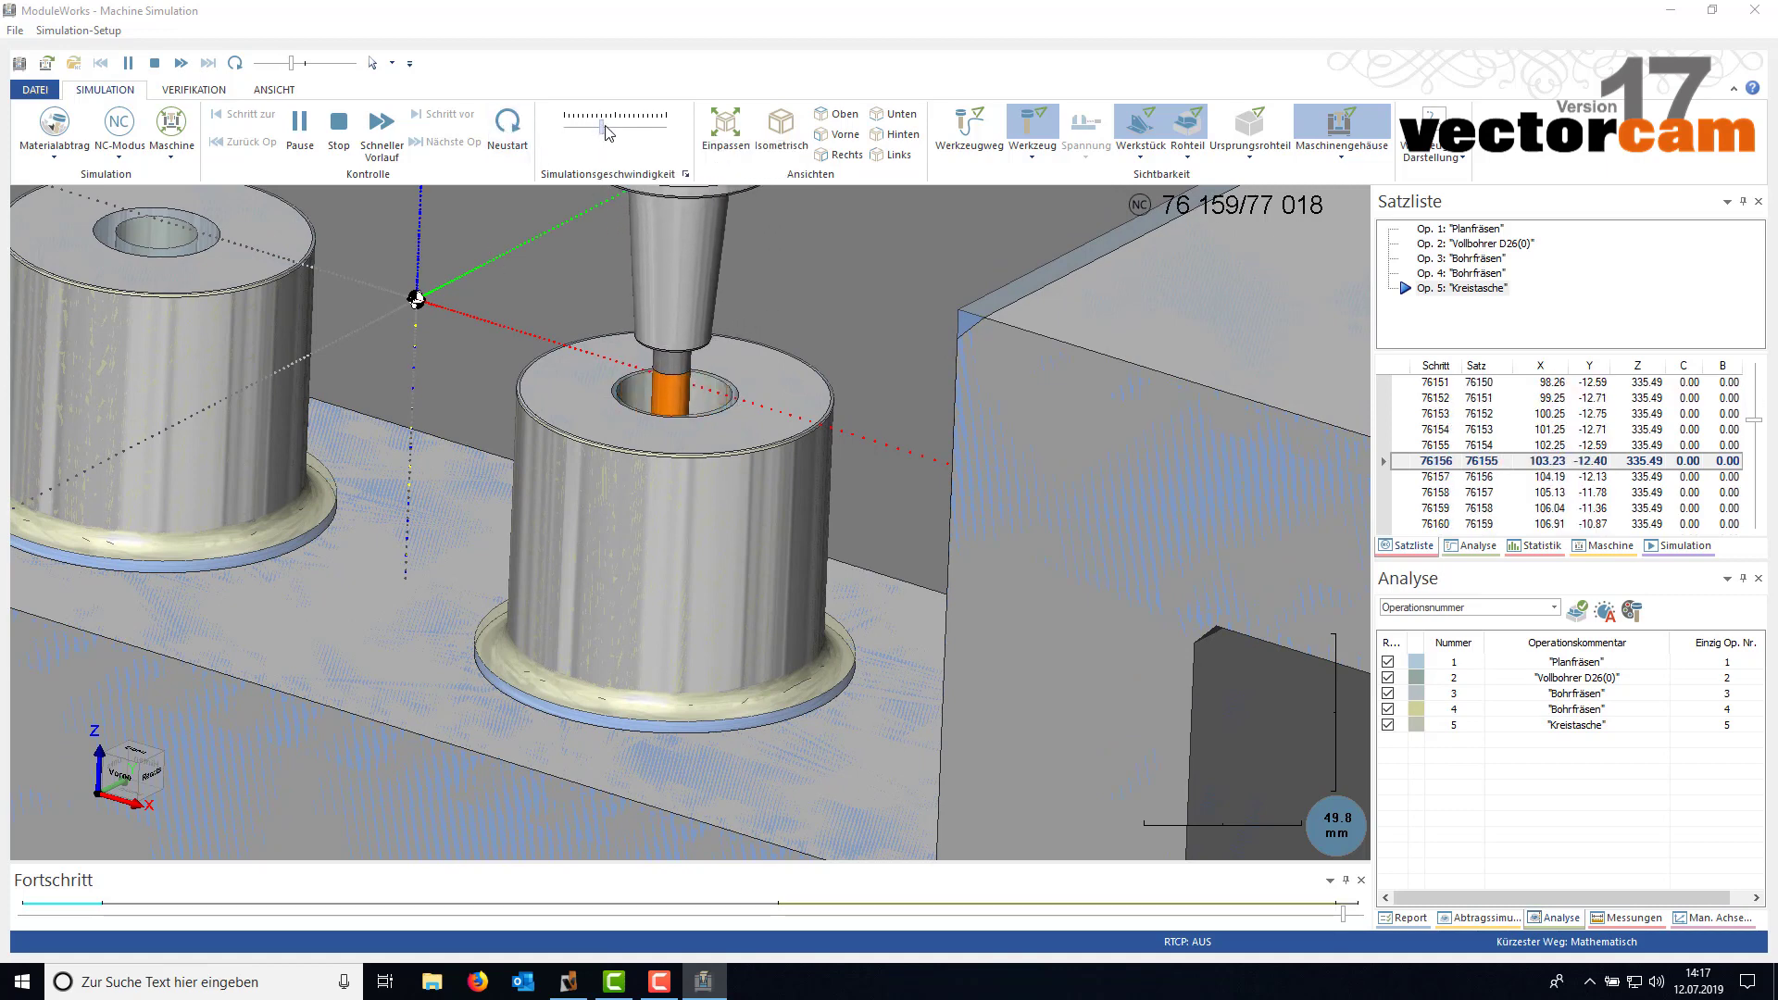
{"action": "scroll", "coordinate": [548, 407], "scroll_direction": "down", "scroll_amount": 2}
{"action": "middle_click_drag", "start_coordinate": [511, 407], "coordinate": [720, 502]}
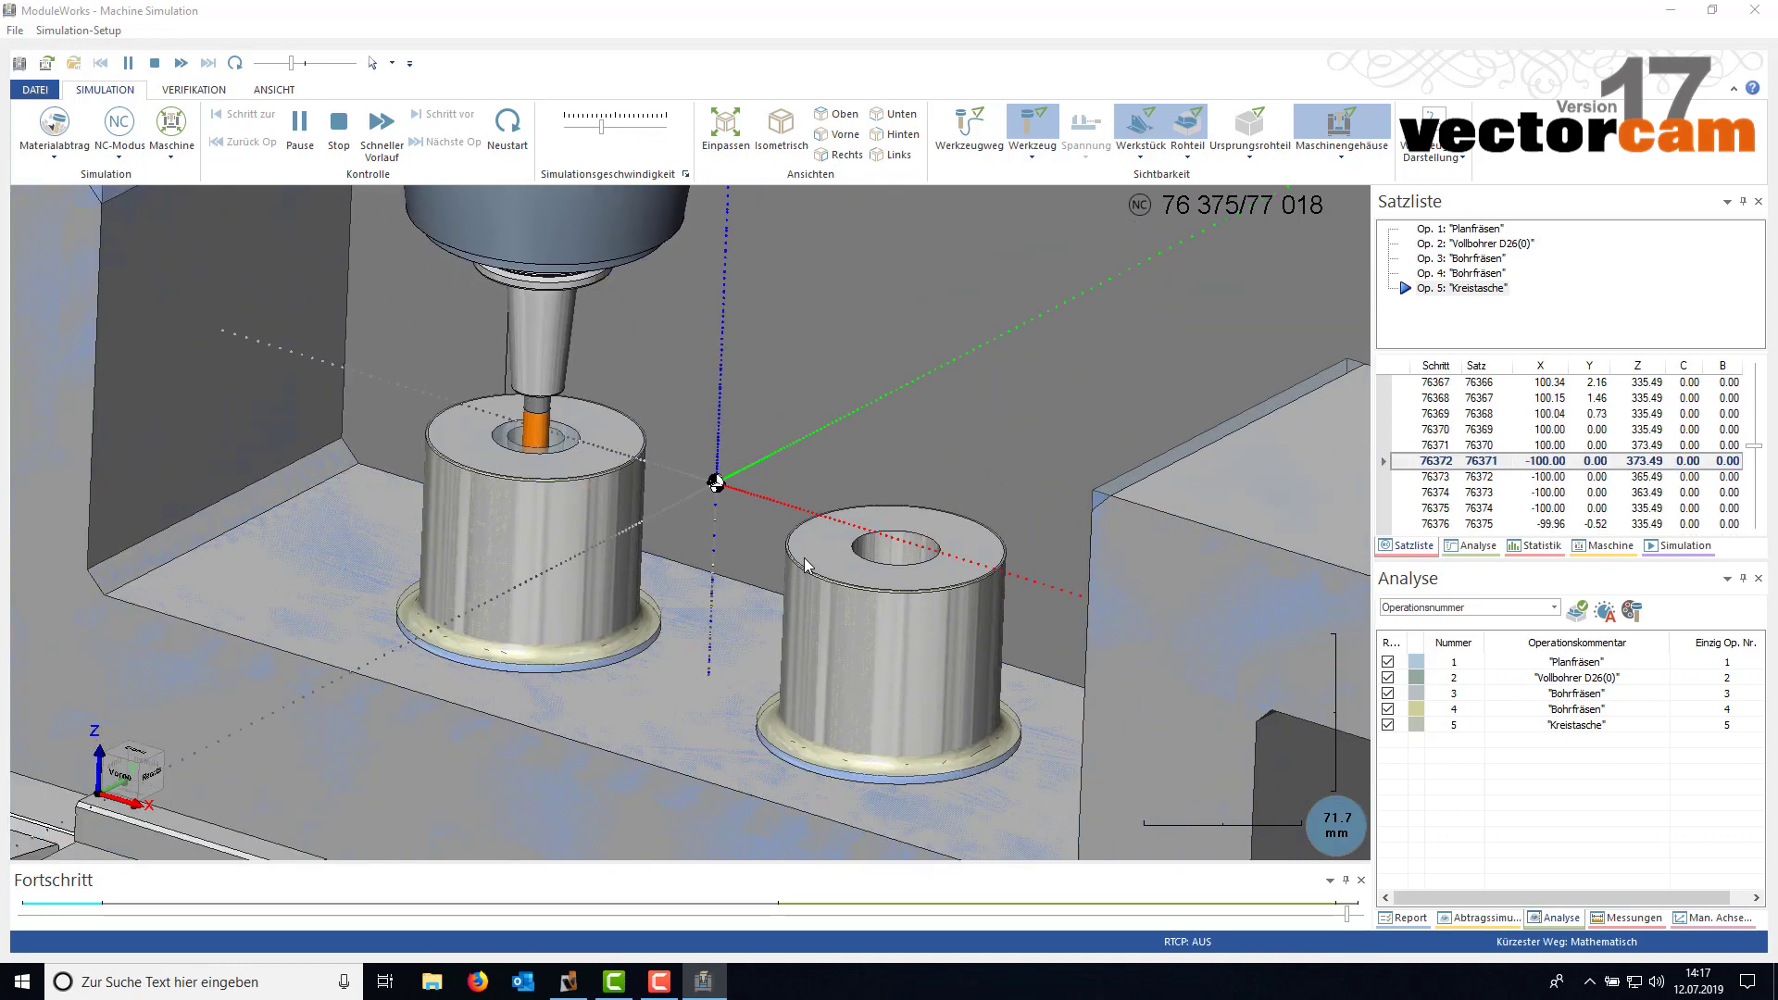
{"action": "scroll", "coordinate": [549, 449], "scroll_direction": "up", "scroll_amount": 3}
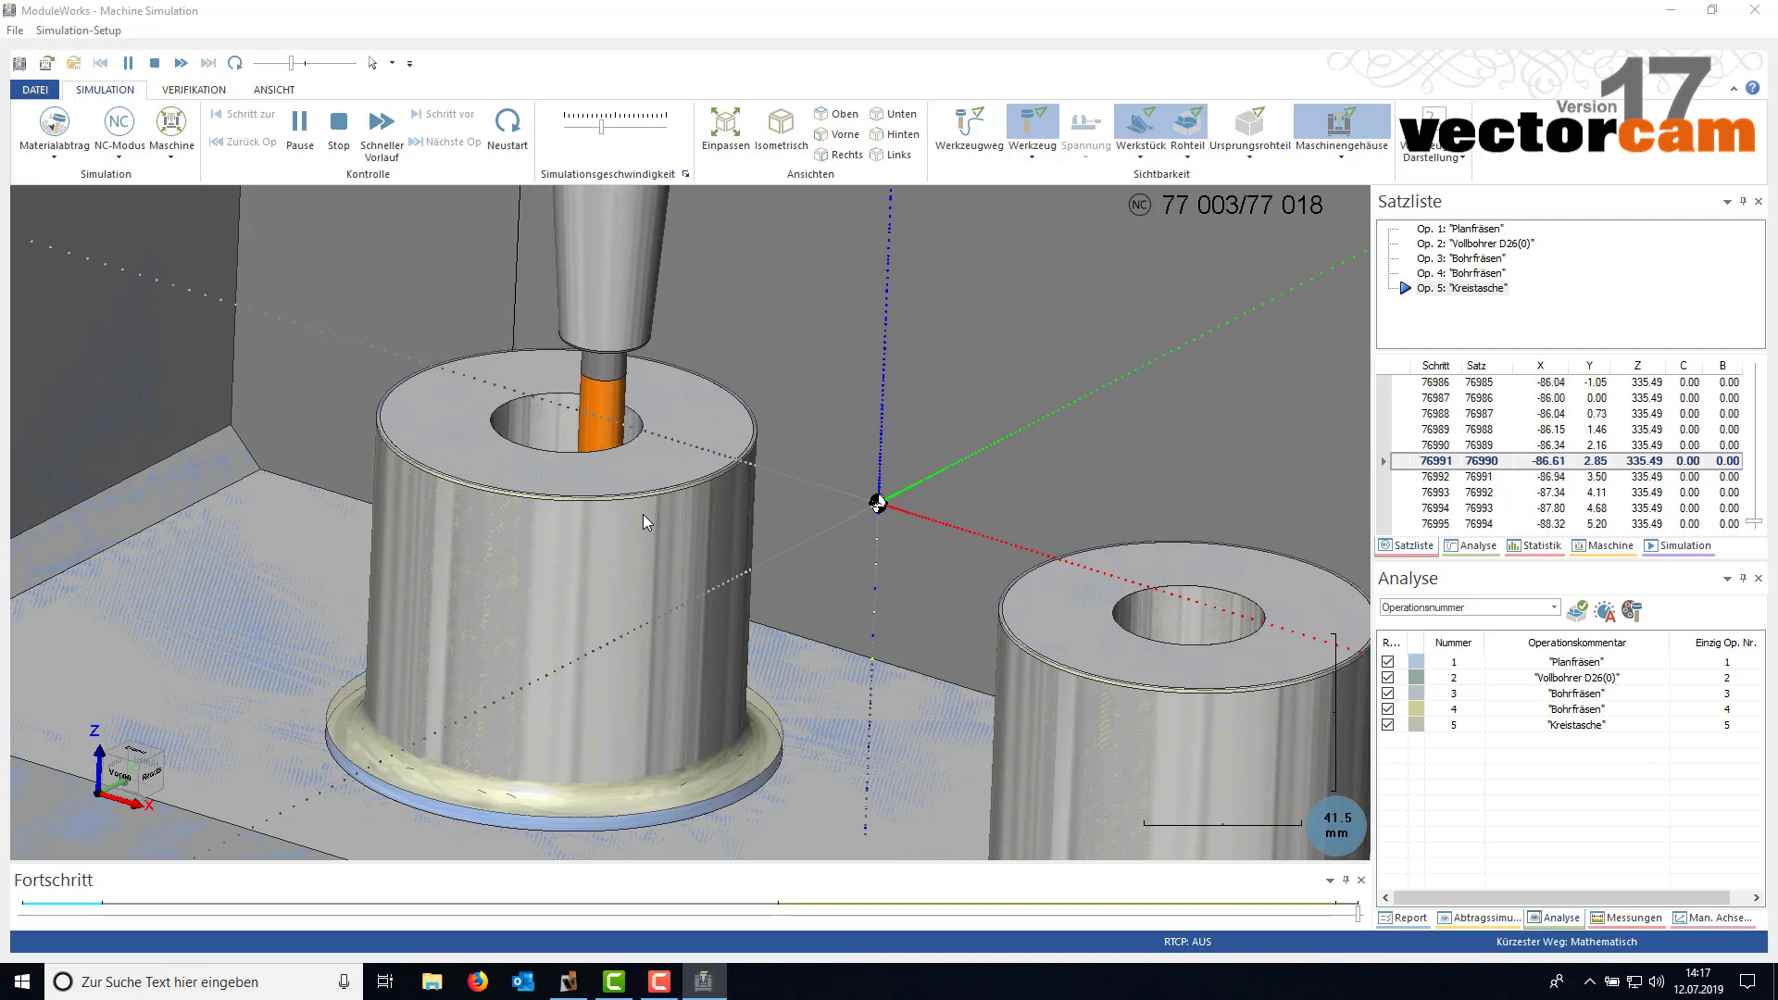
{"action": "scroll", "coordinate": [642, 513], "scroll_direction": "down", "scroll_amount": 3}
{"action": "scroll", "coordinate": [643, 514], "scroll_direction": "down", "scroll_amount": 3}
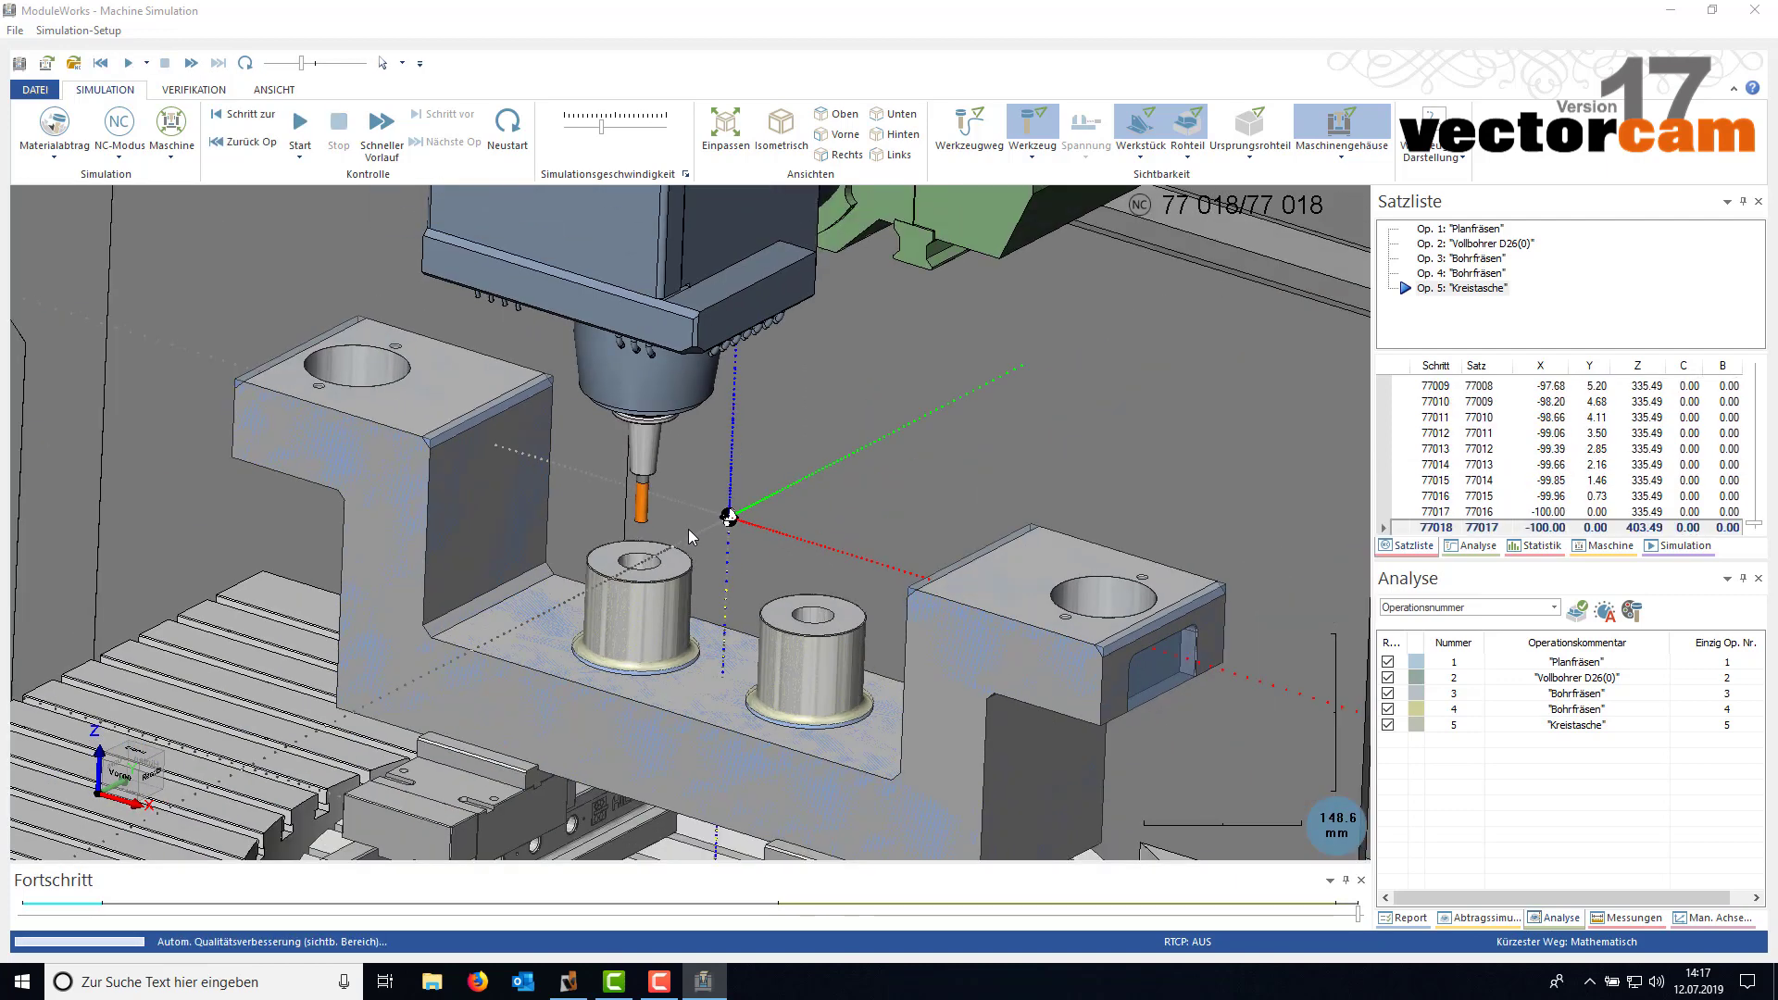